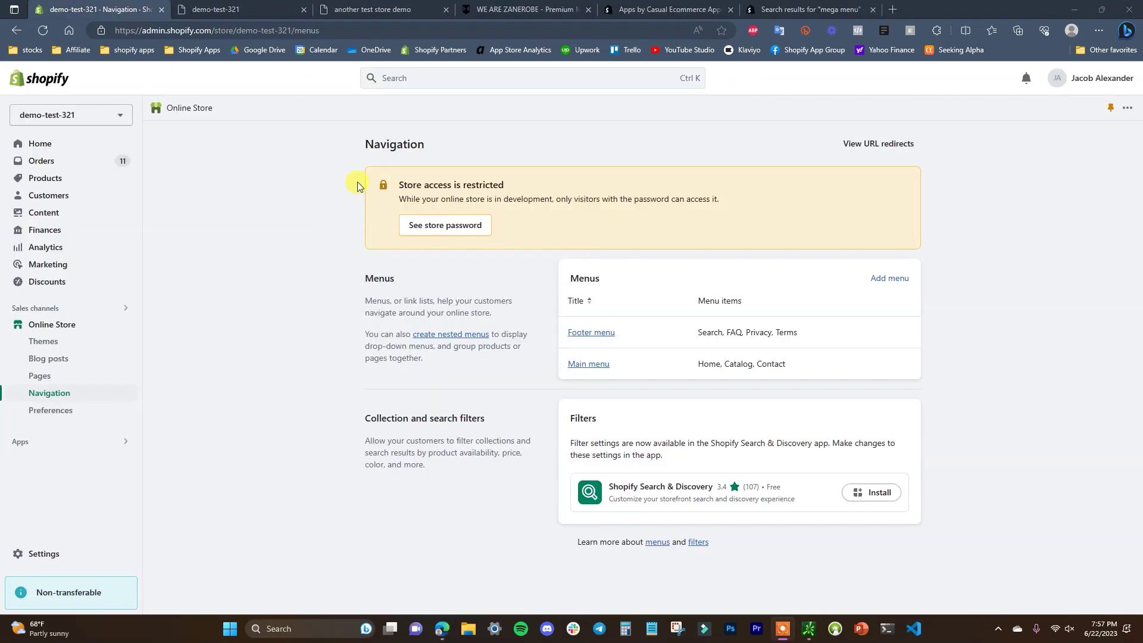
- Switch to the other test store's SKIN storefront home page
click(367, 9)
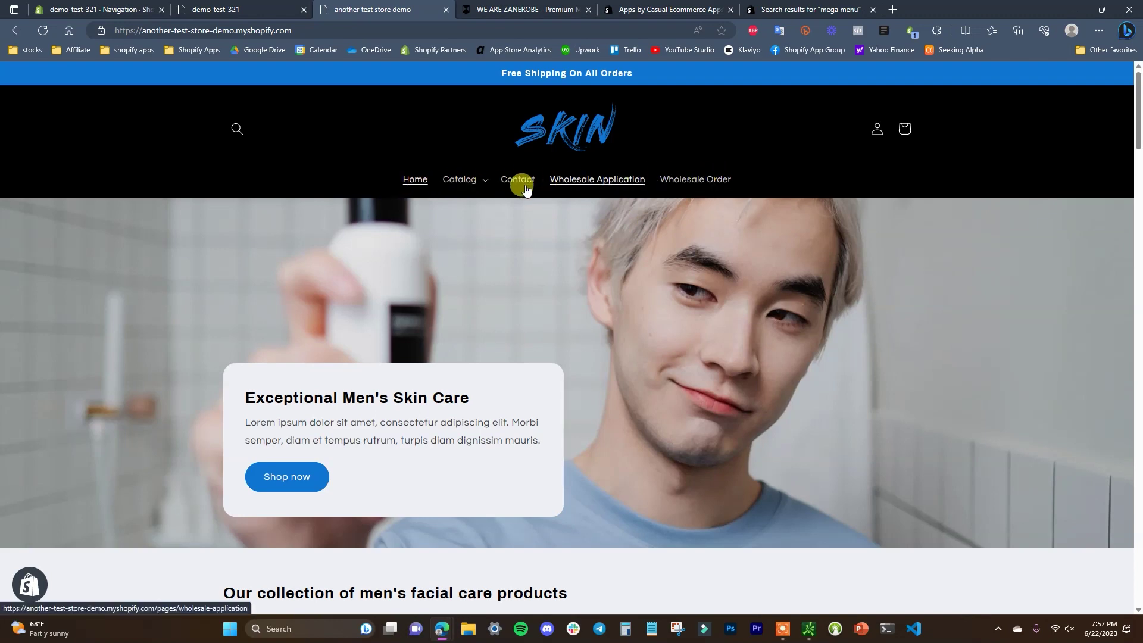
- Open the SKIN Catalog dropdown and toggle its Face submenu to reveal SKIN Cleanser
click(484, 189)
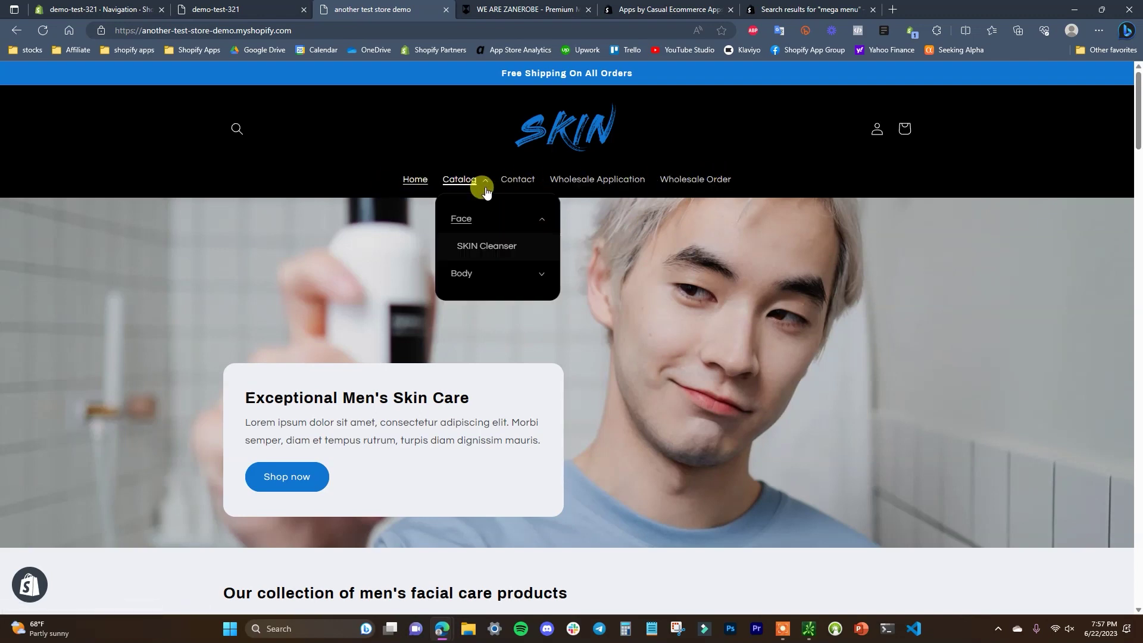
click(539, 219)
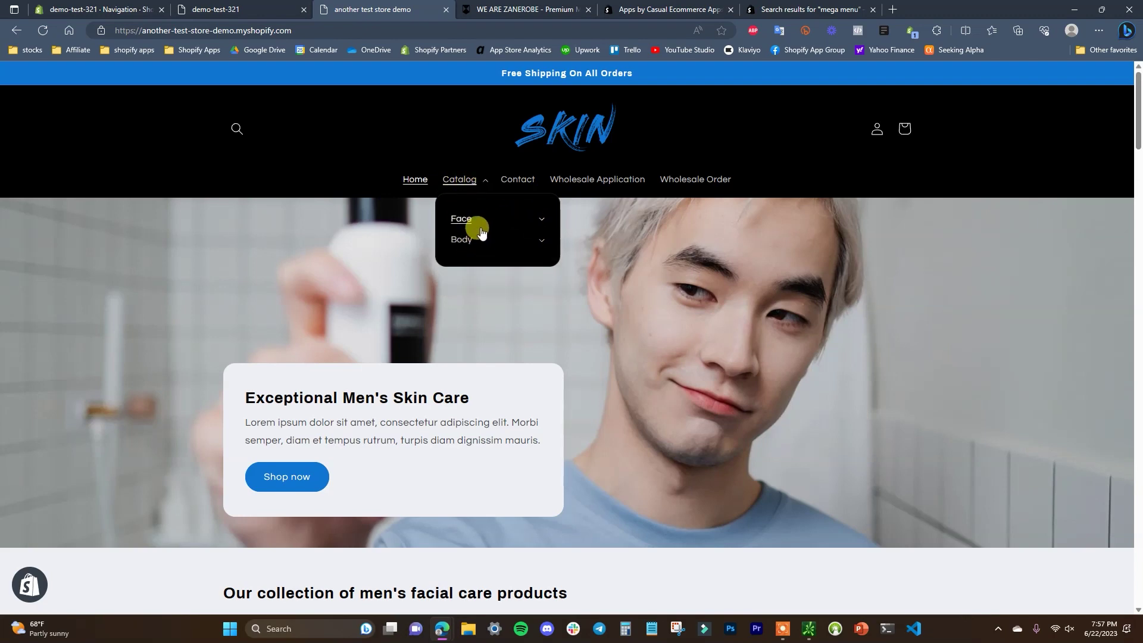
click(538, 220)
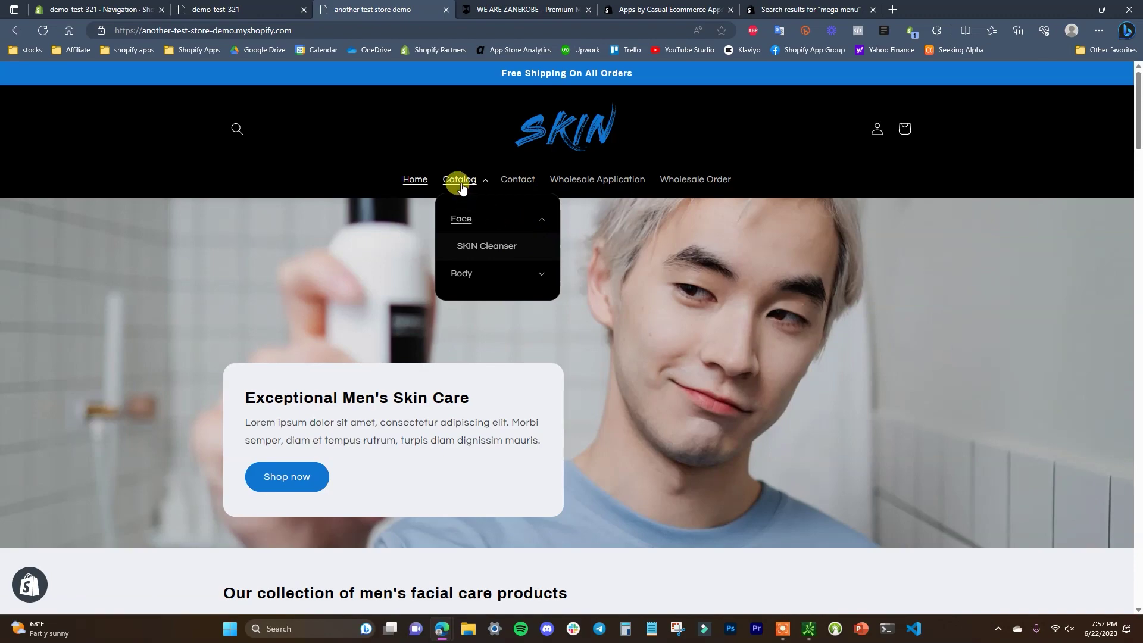
click(533, 222)
click(473, 181)
- Scroll the SKIN page to the footer and back, then view Zanerobe's Mid Year Sale home page
drag(1139, 181, 1138, 521)
scroll(262, 462, up, 1)
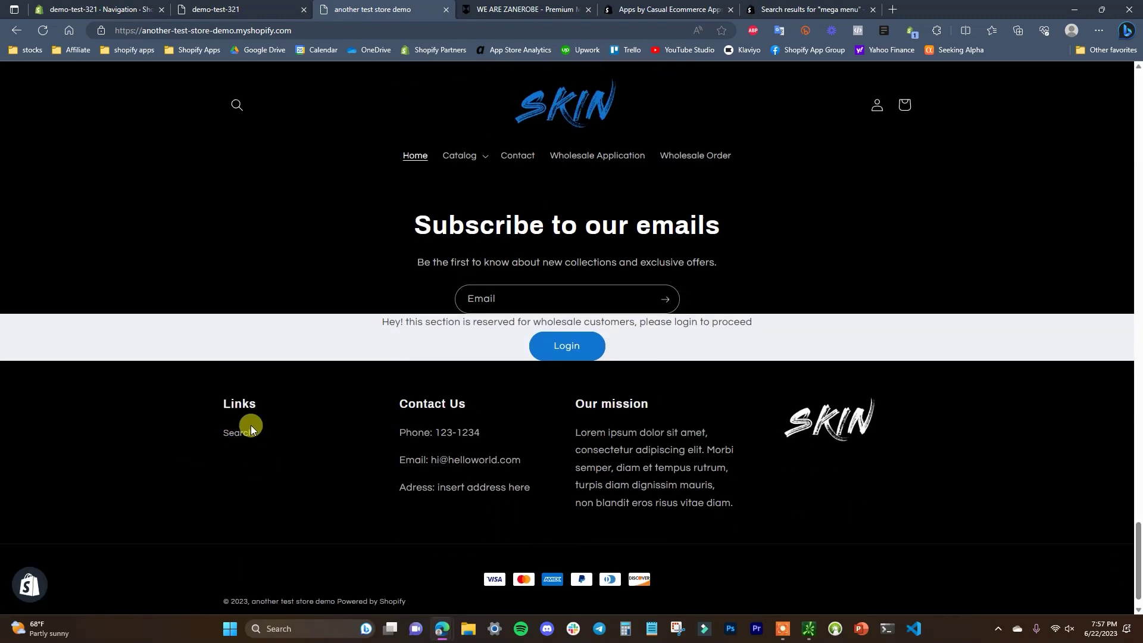
drag(1139, 574, 1139, 89)
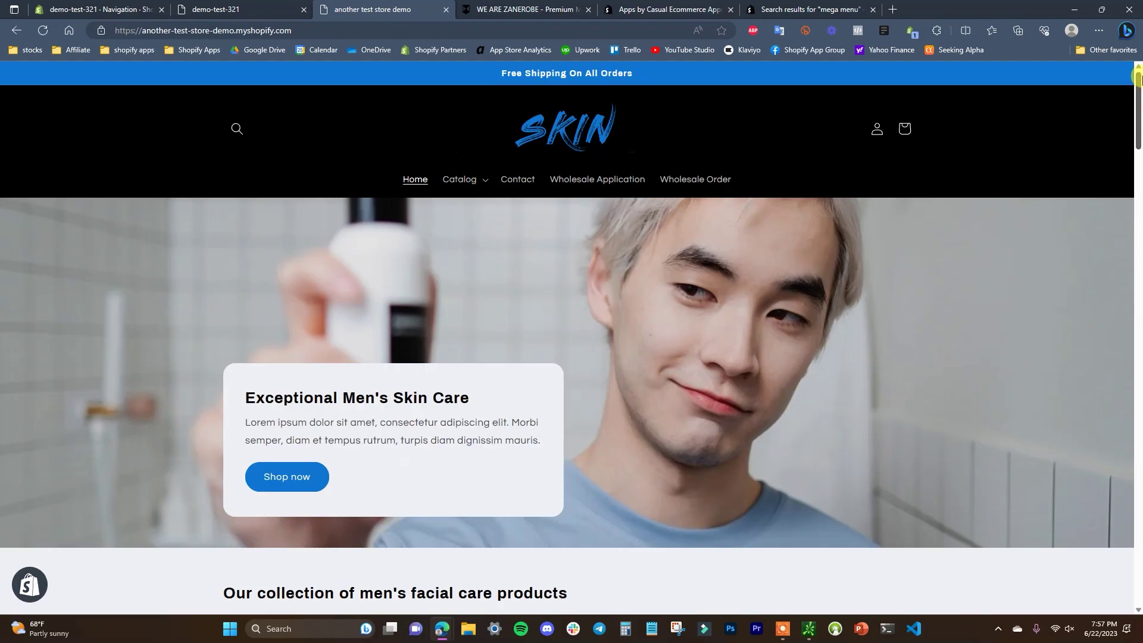
click(566, 4)
drag(1138, 470, 1139, 143)
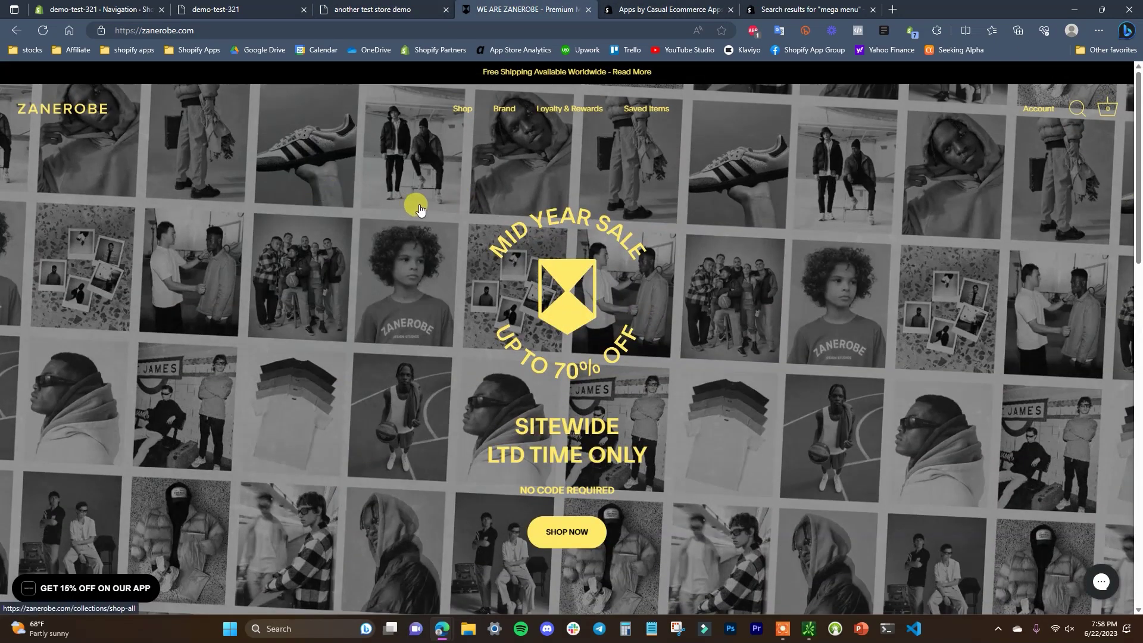
mouse_move(452, 111)
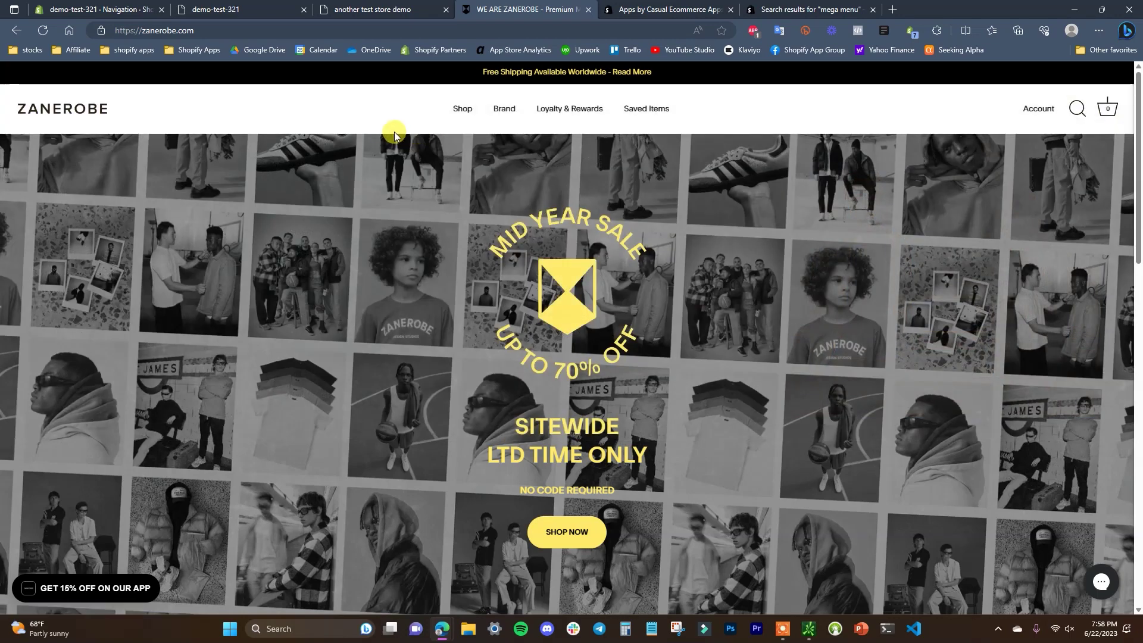
click(399, 12)
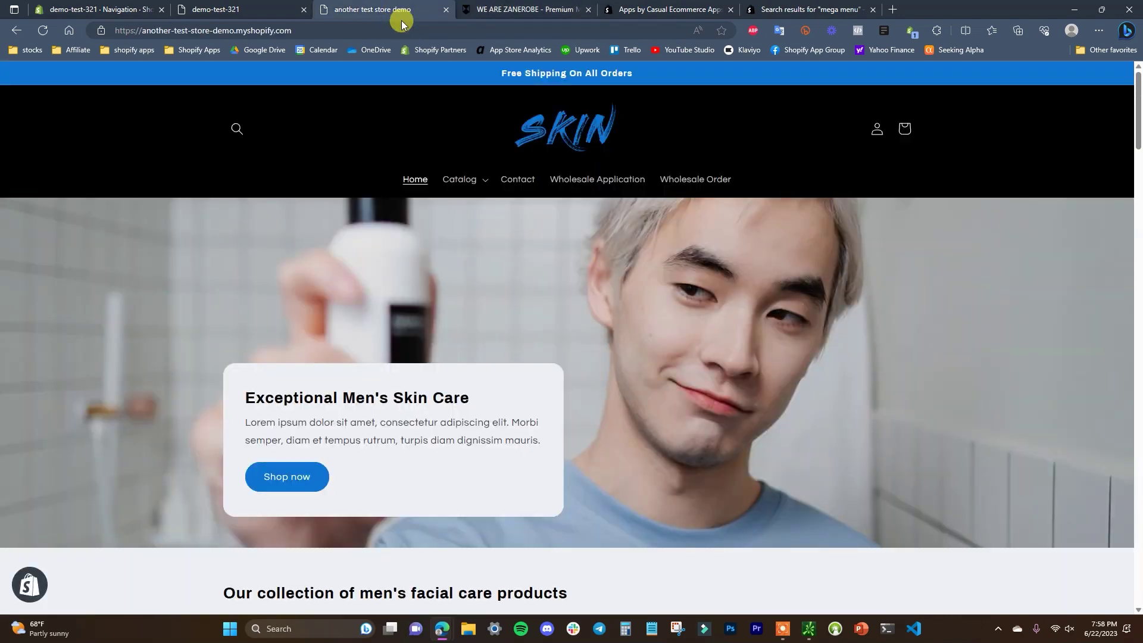
click(476, 179)
click(485, 219)
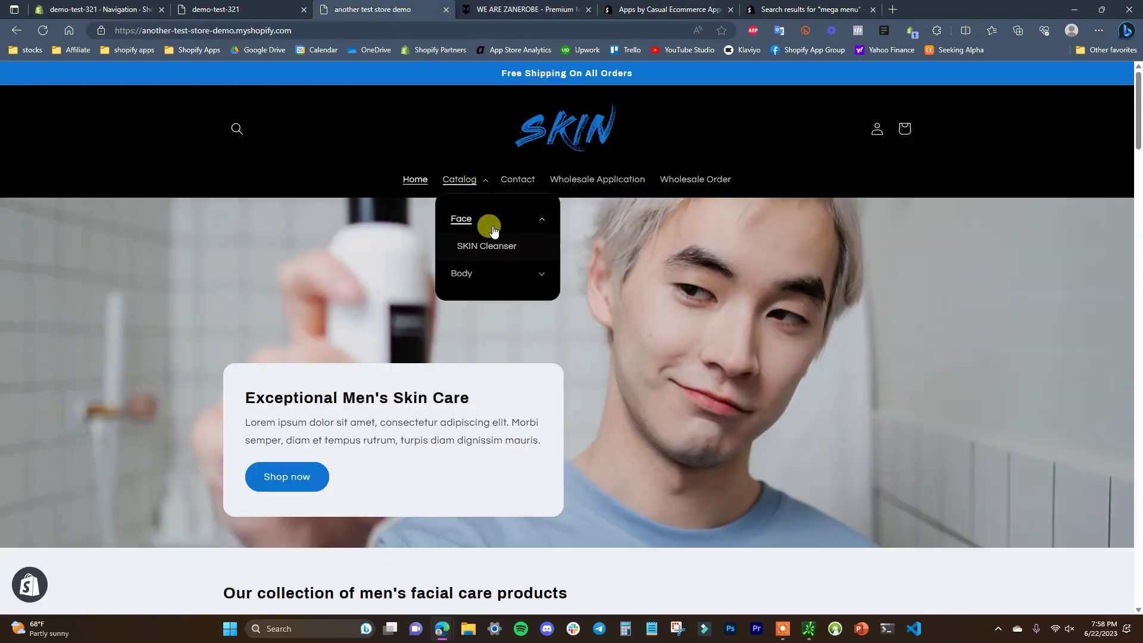
click(496, 10)
mouse_move(462, 109)
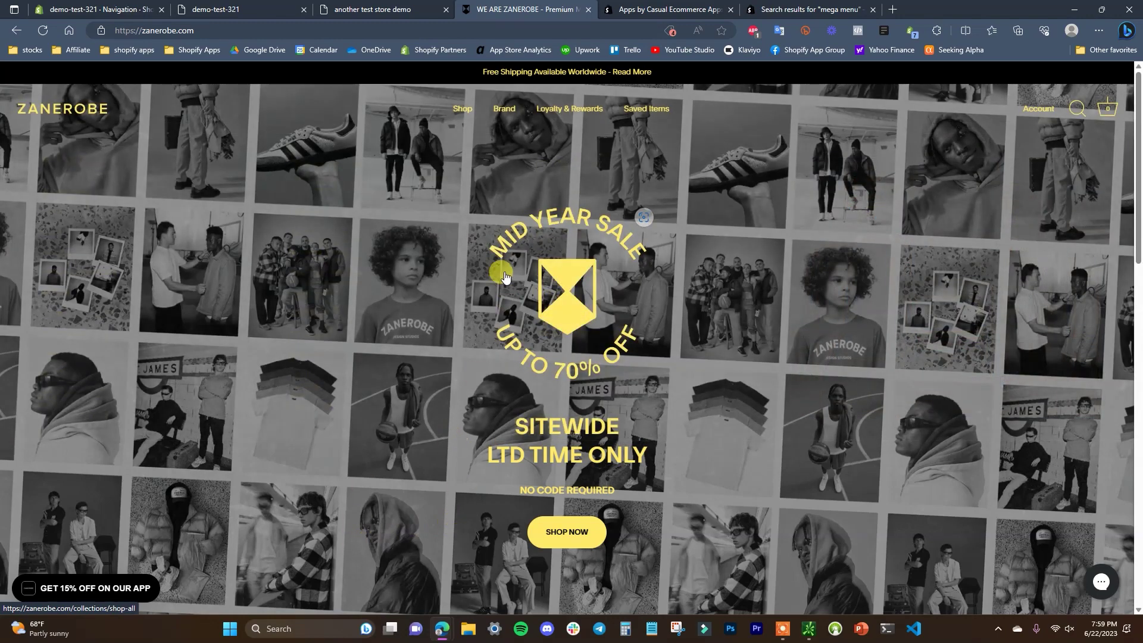
- Return to the demo-test-321 Navigation page listing the Footer menu and Main menu
click(107, 14)
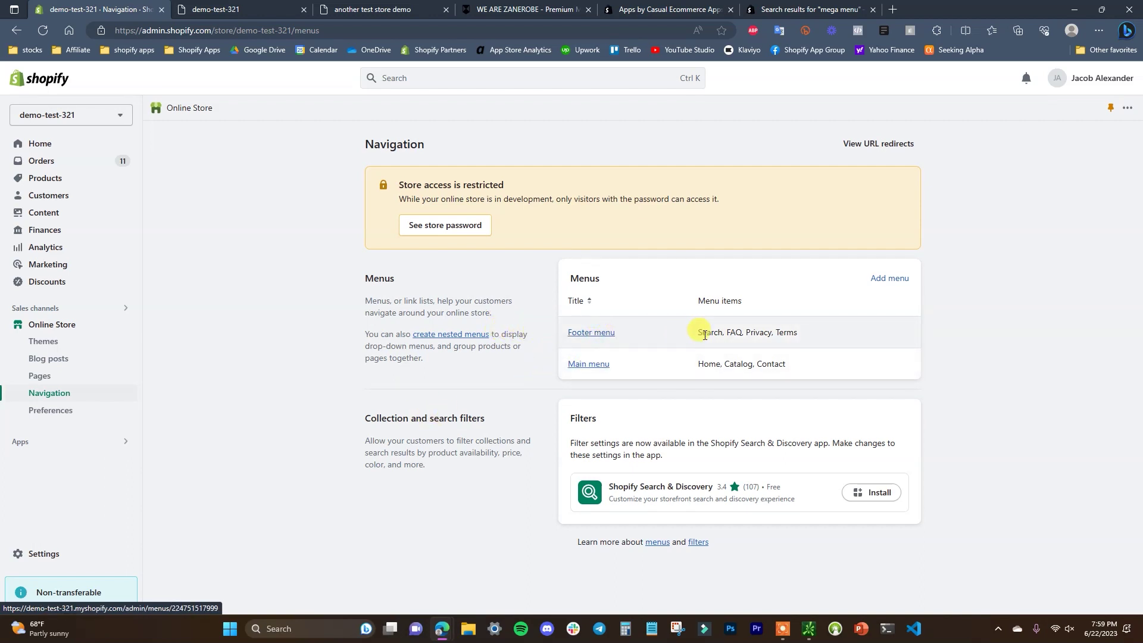
- Create a new menu titled 'Example Menu' with handle example-menu
click(896, 286)
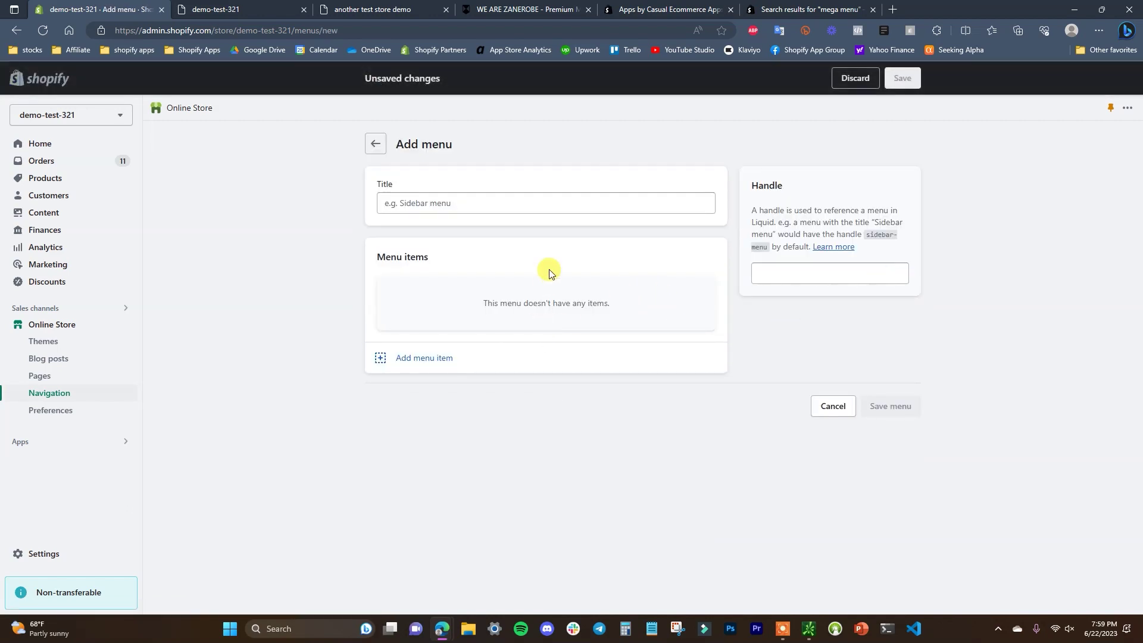
click(604, 205)
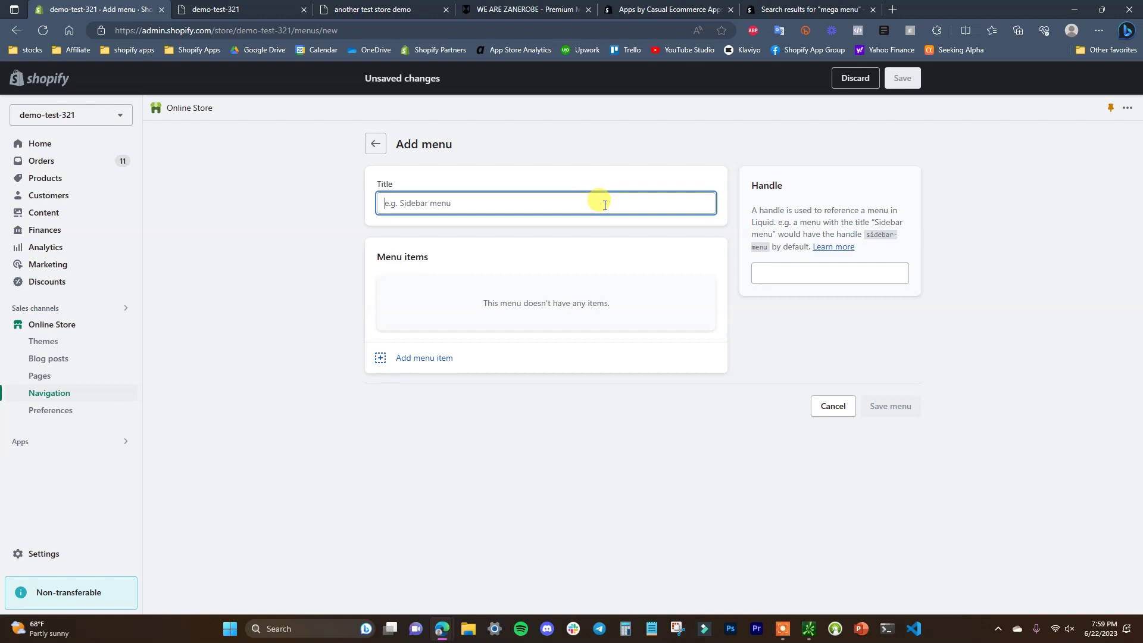
text(Example Menu)
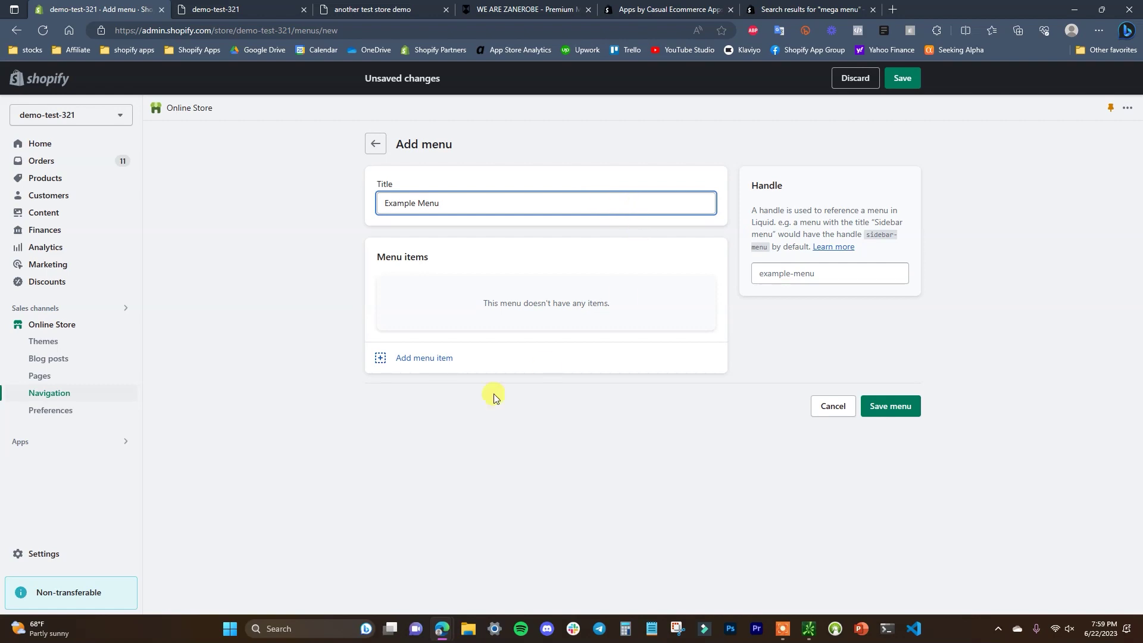
click(423, 357)
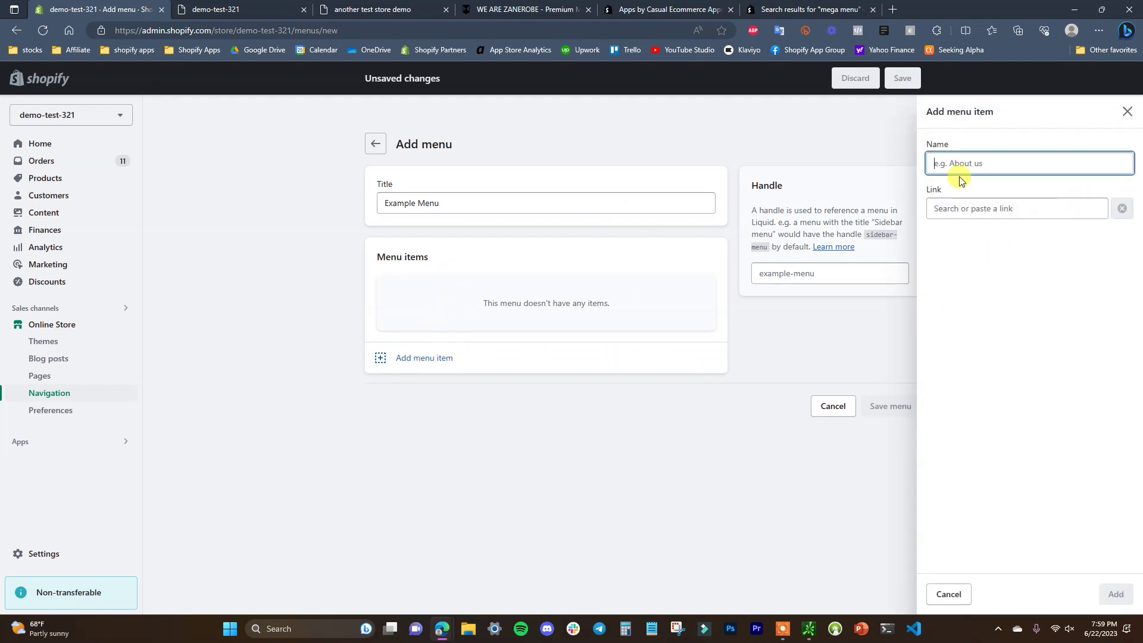
- Add a 'Snowboards' menu item linked to #
click(190, 11)
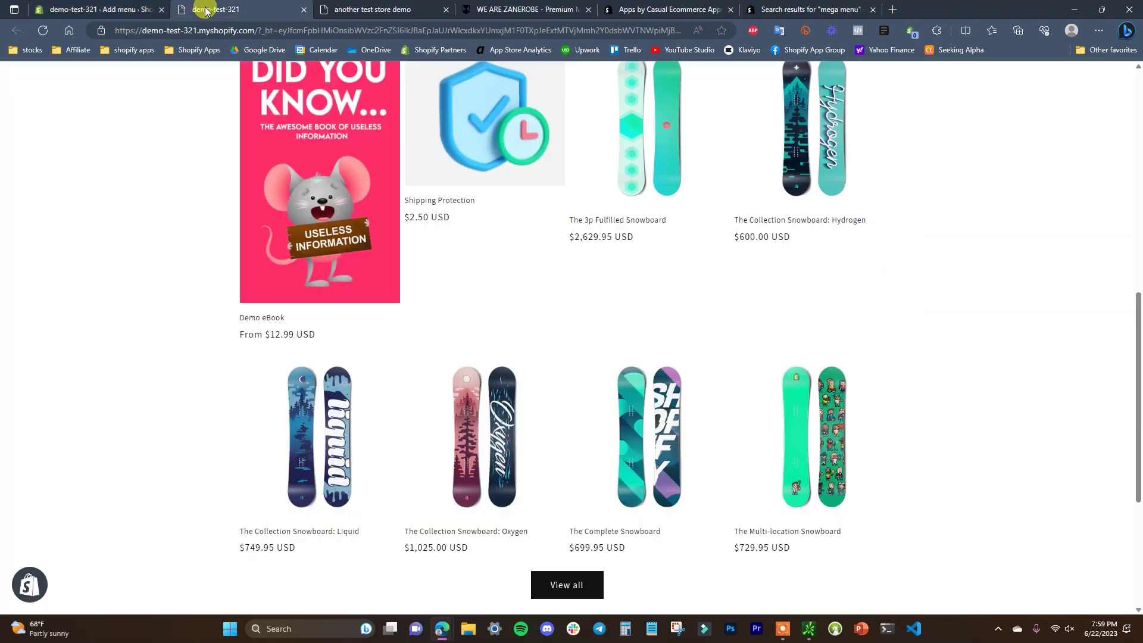
click(87, 9)
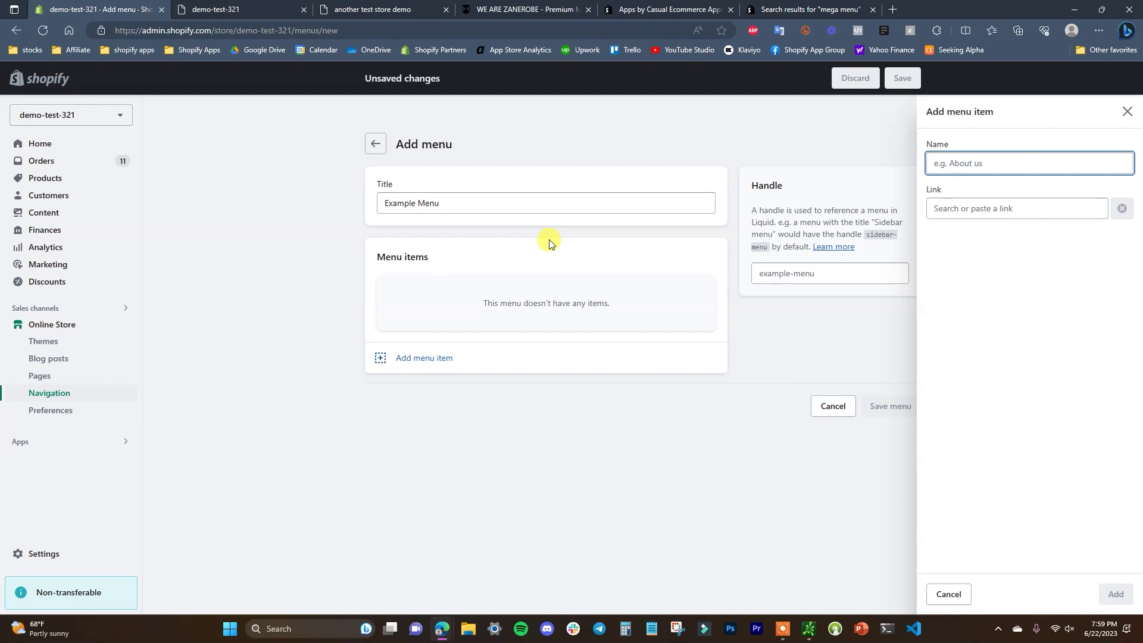
text(S)
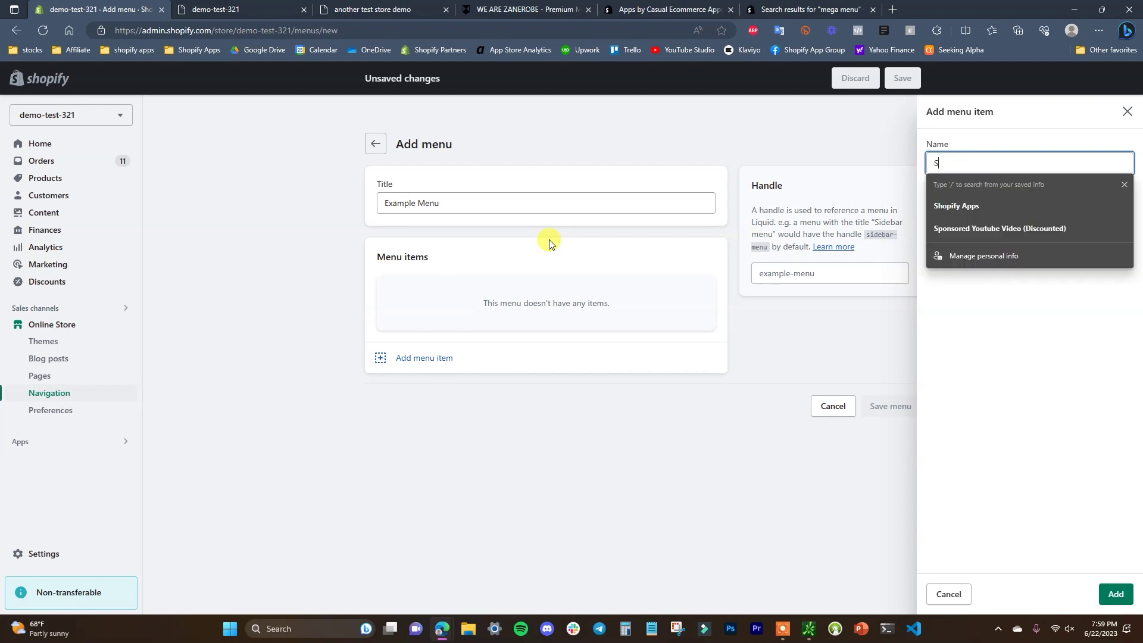
text(nowboards)
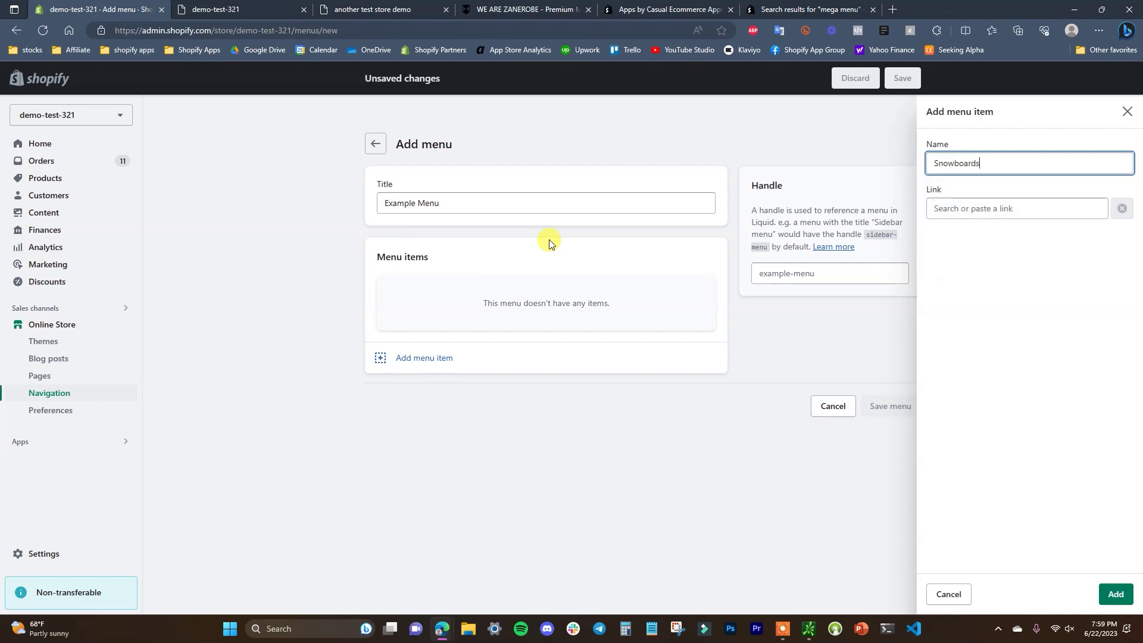
click(970, 203)
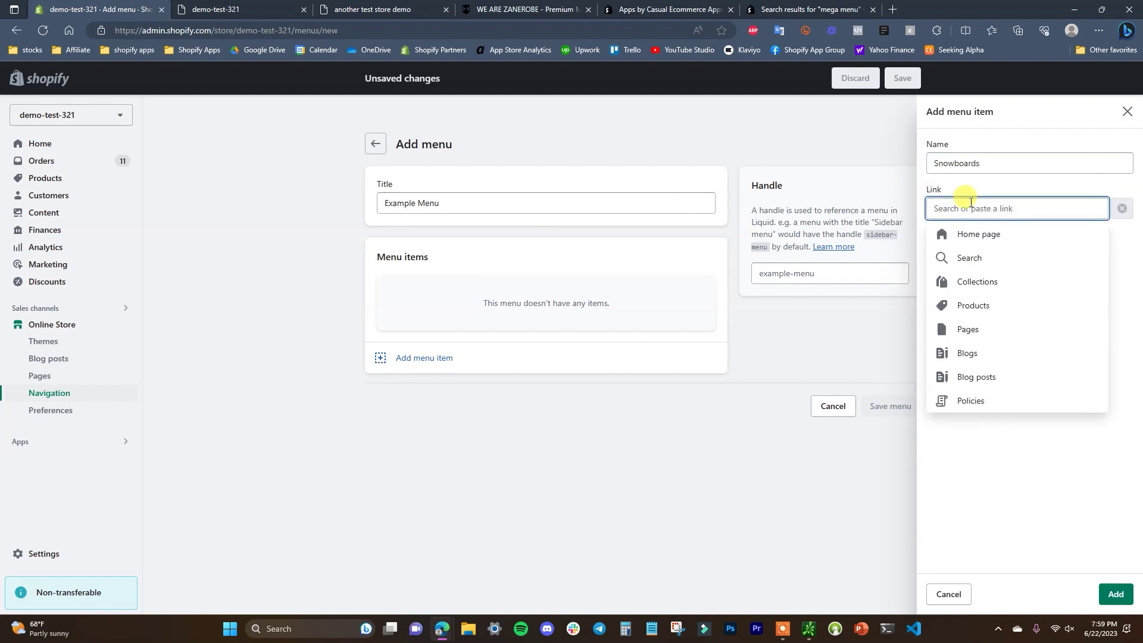
text(#)
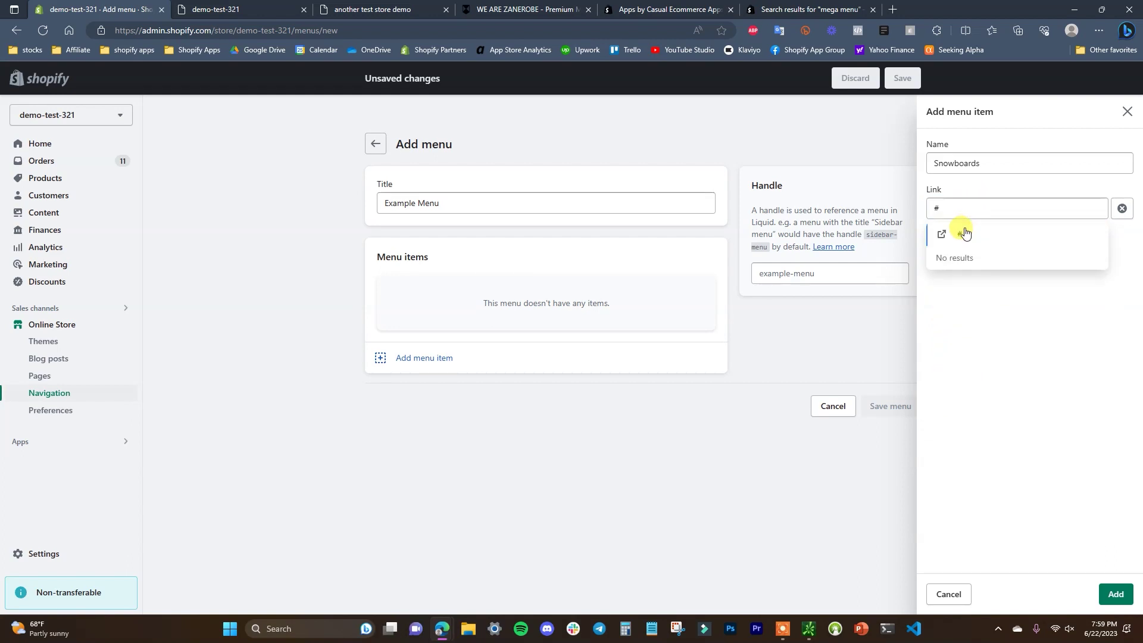
click(964, 233)
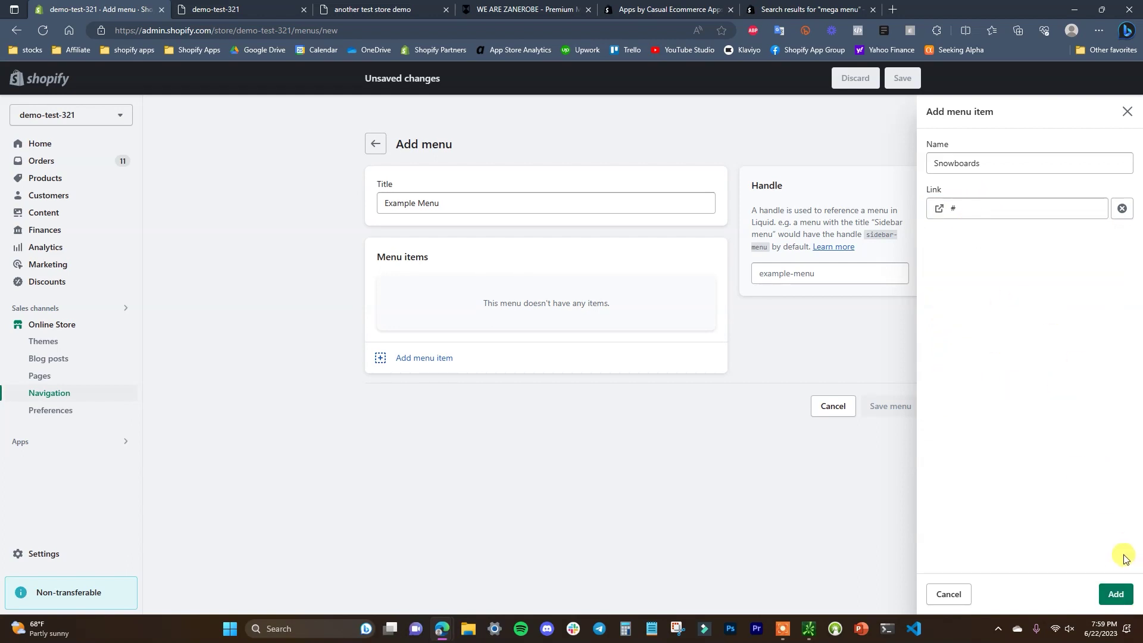
click(1118, 595)
click(459, 335)
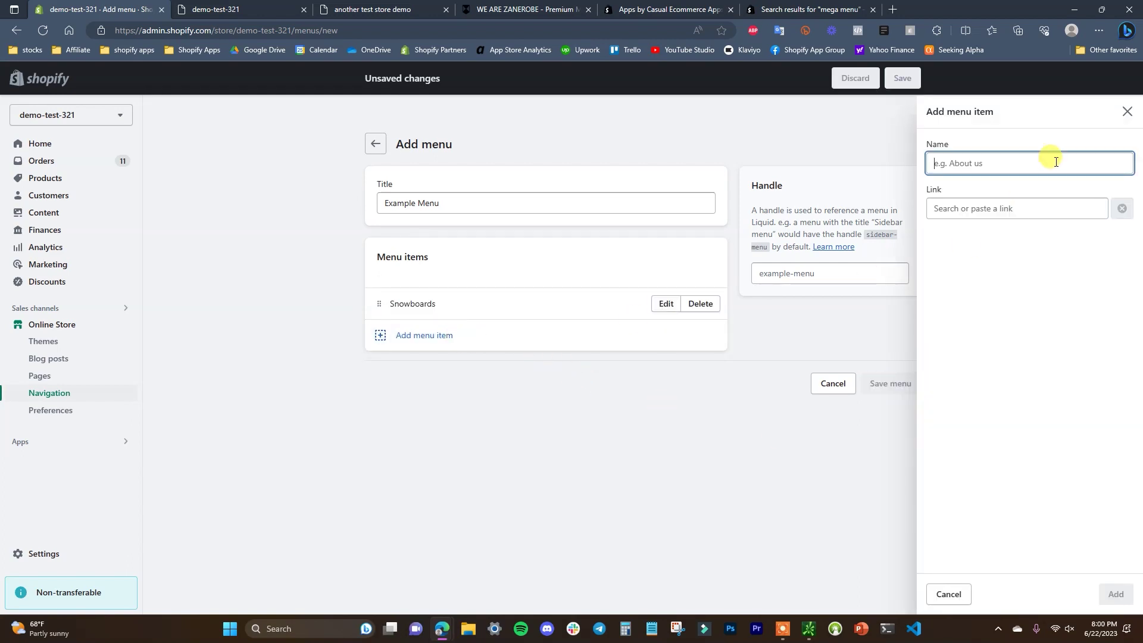
- Name the new item 'Skis' and browse Collections, Products and Pages as link targets
click(1055, 162)
text(Skis)
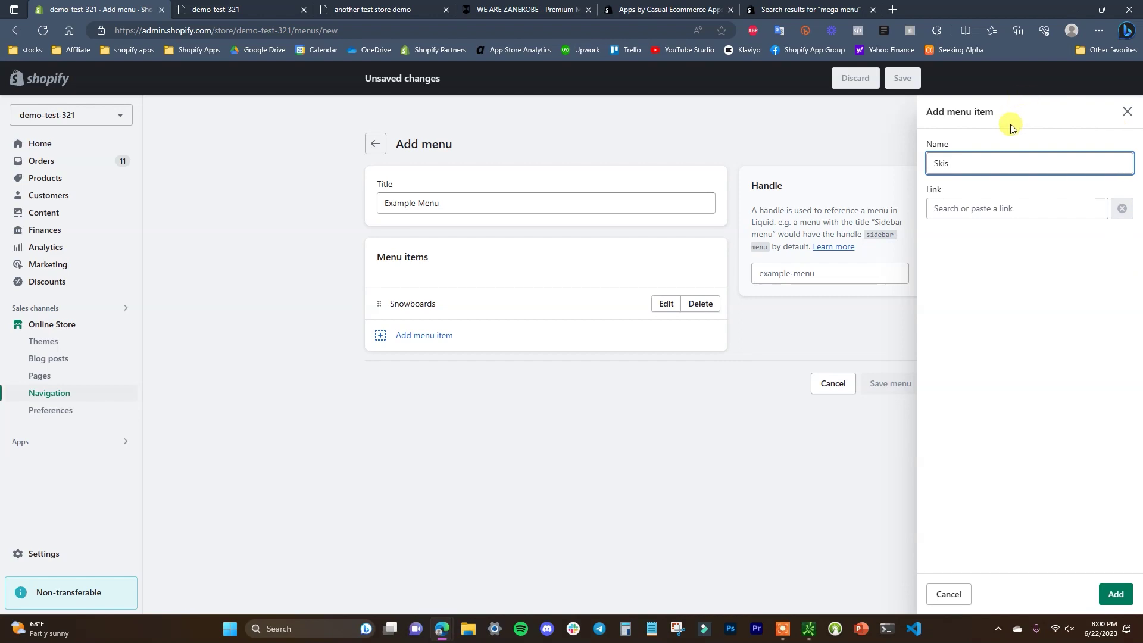
click(985, 209)
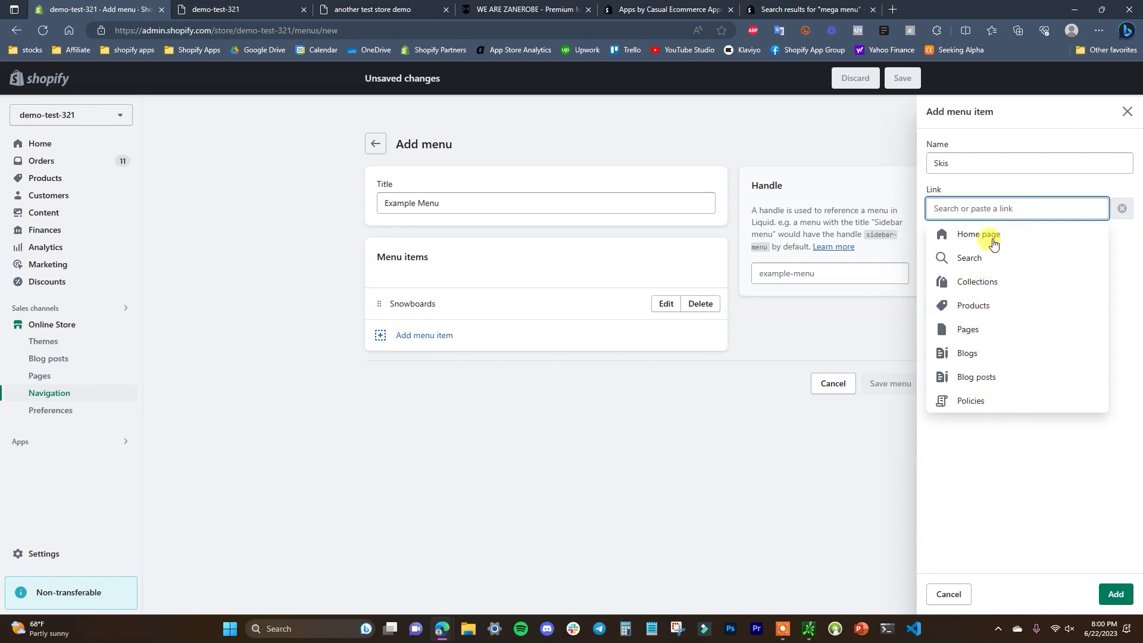
click(1002, 286)
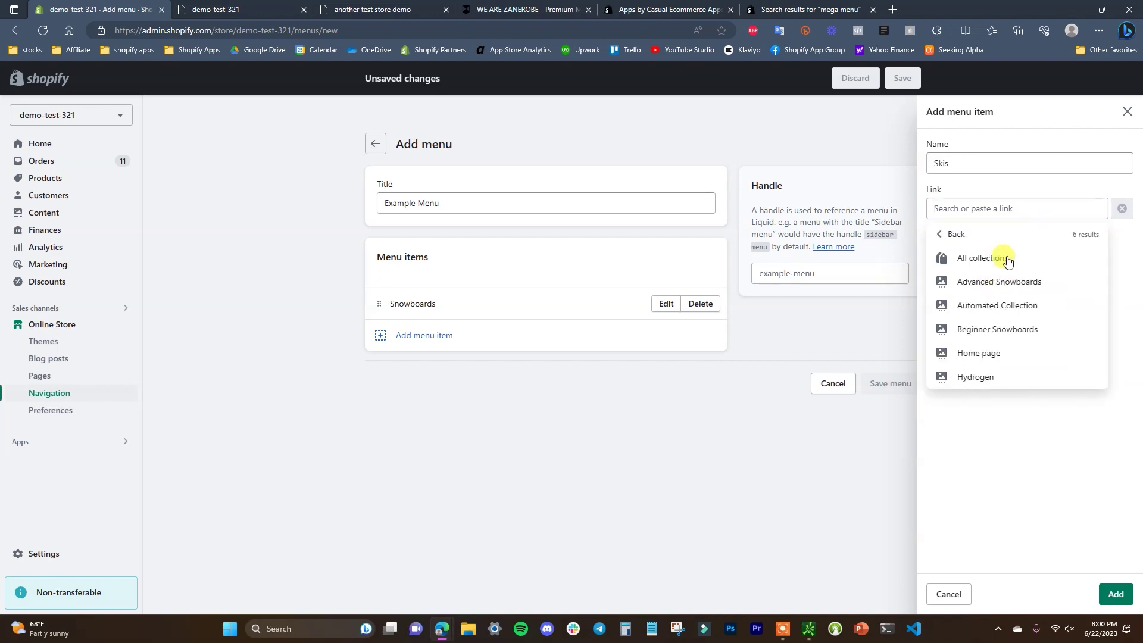
click(948, 234)
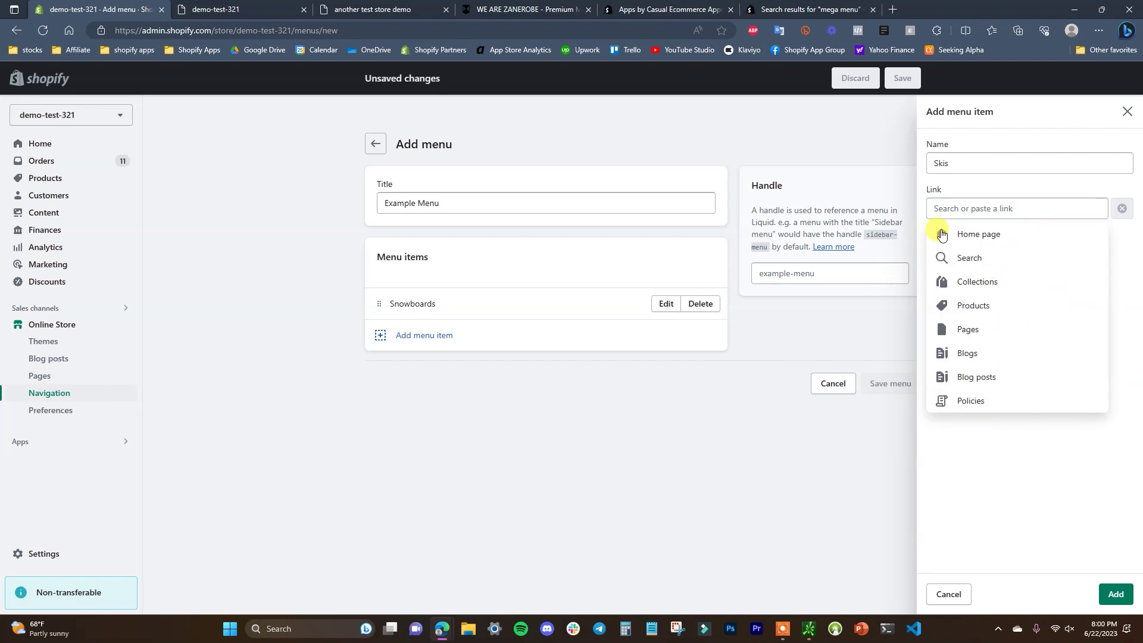
click(999, 316)
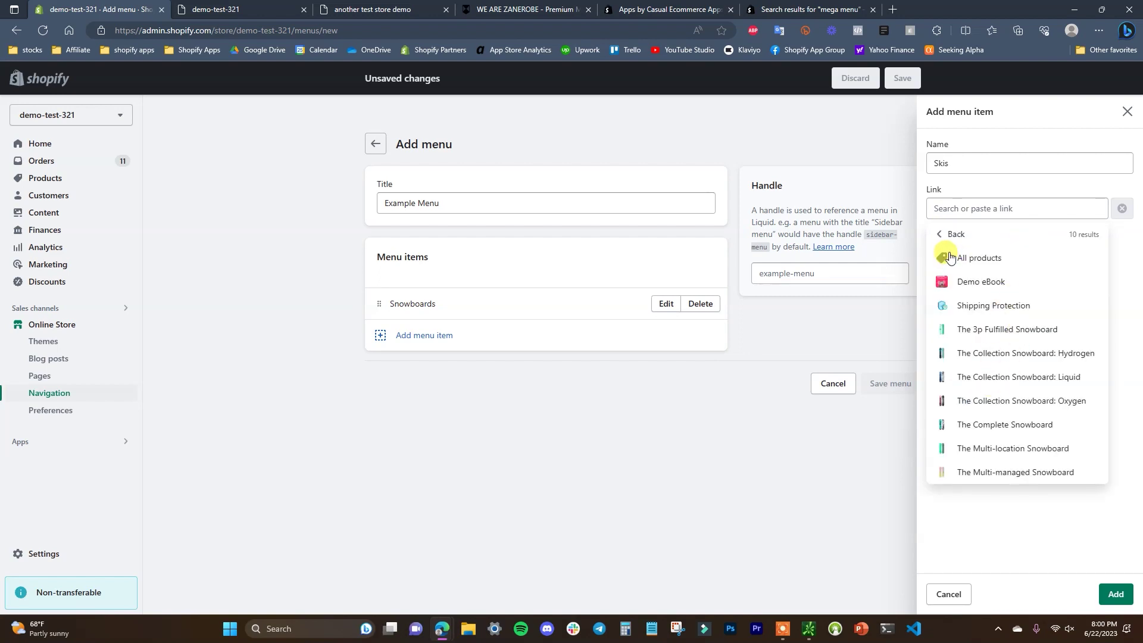
click(953, 236)
click(985, 328)
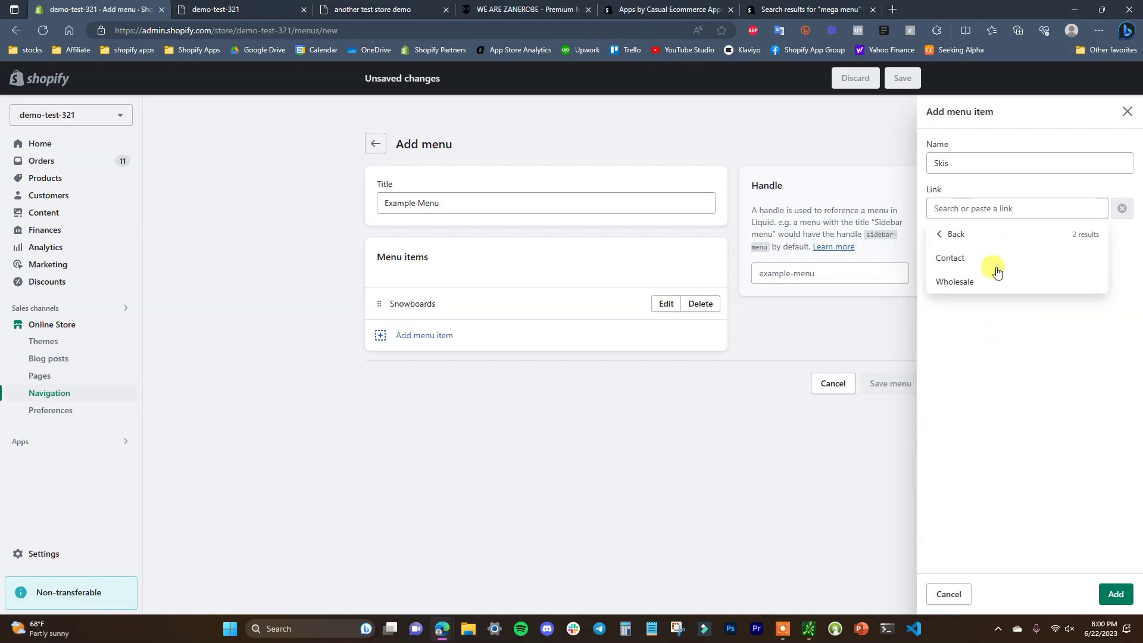
click(943, 236)
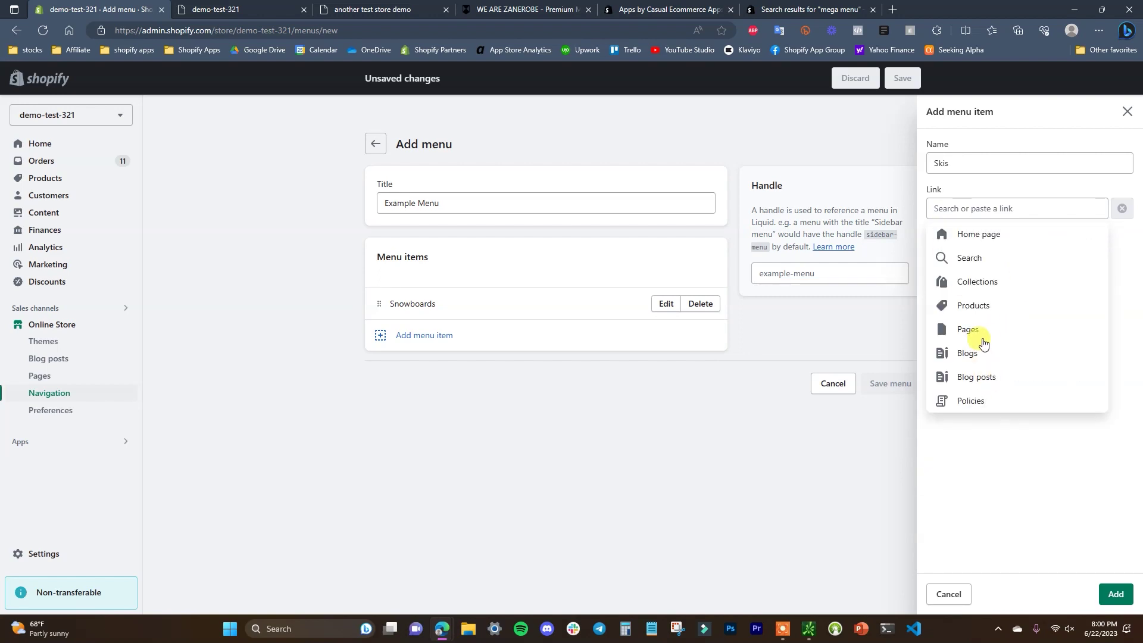
- Link the Skis item to # so it lists below Snowboards
click(999, 207)
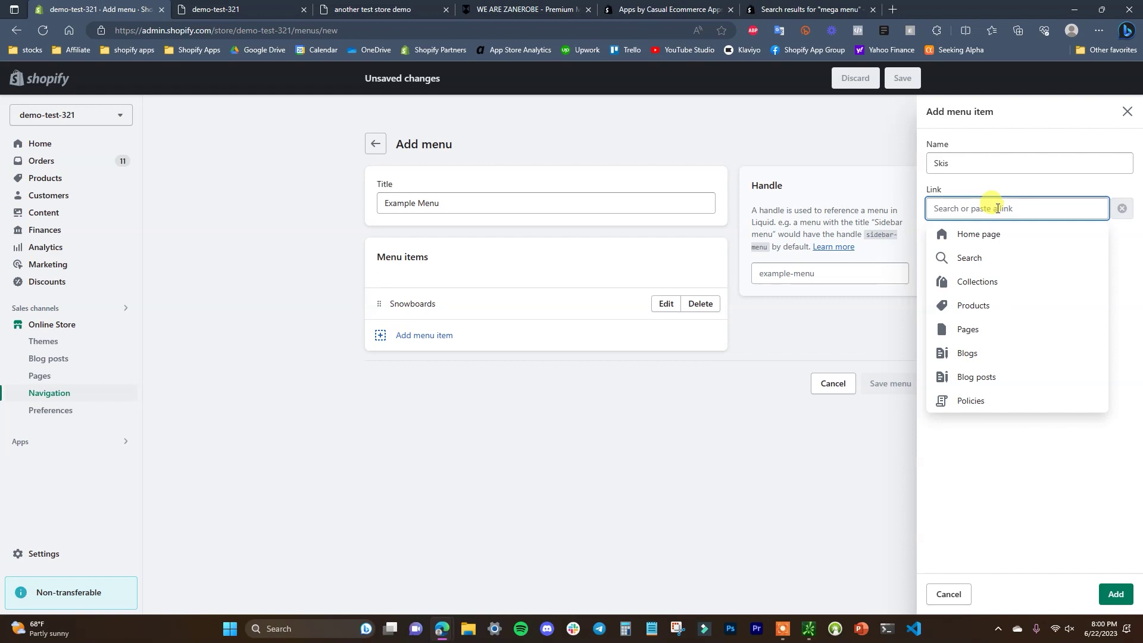
text(#)
click(969, 238)
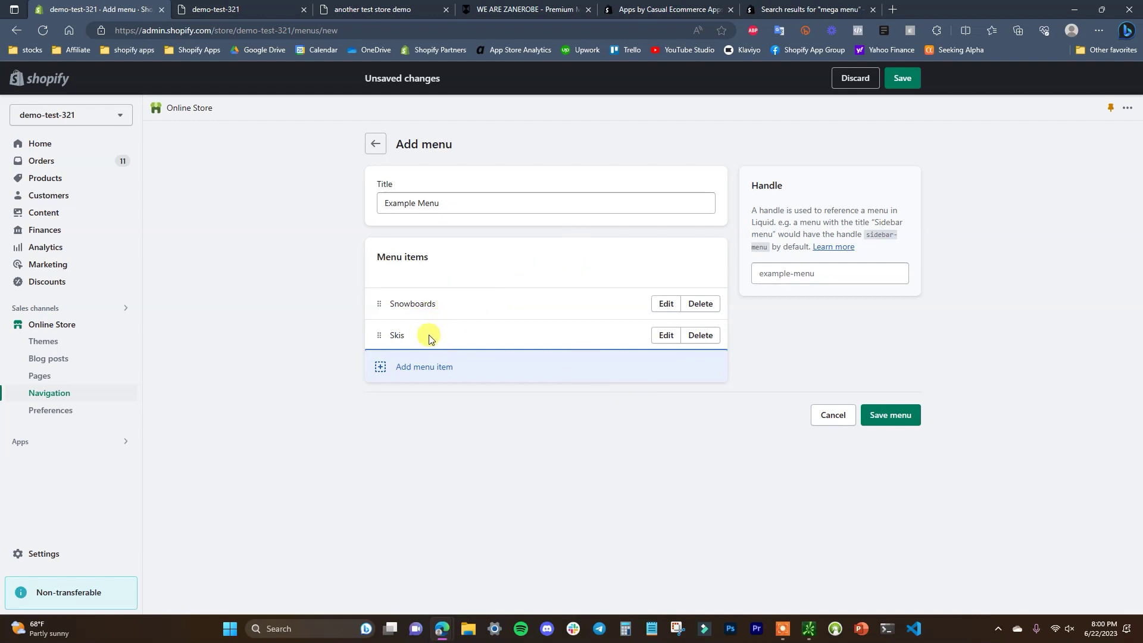
- Add a 'Beginner' item linked to # and nest it under Snowboards
click(437, 369)
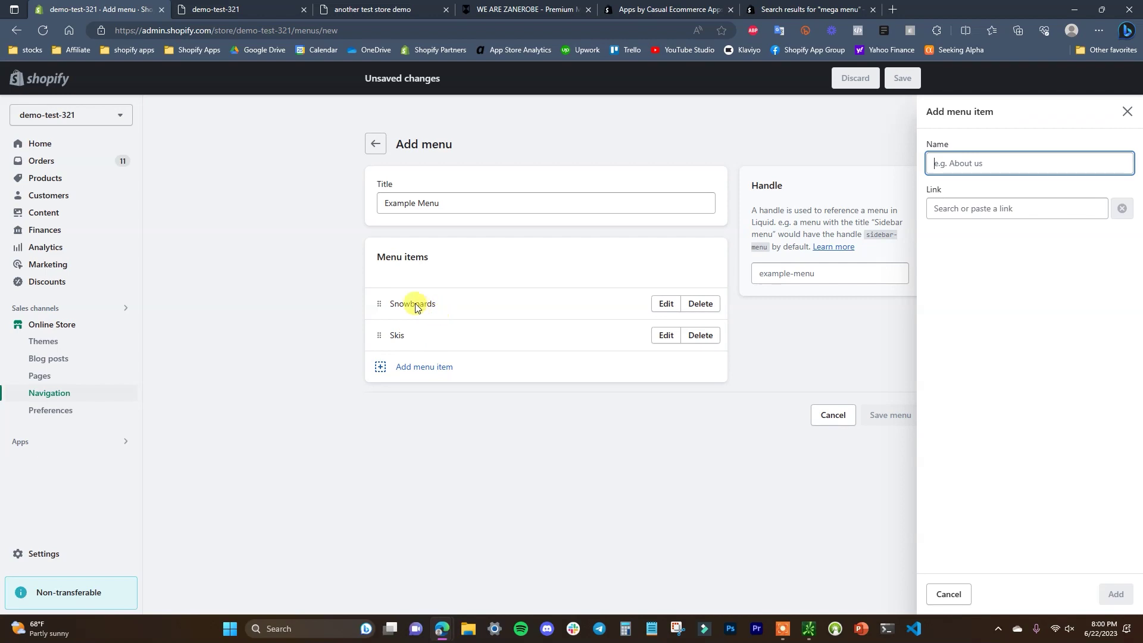
text(Beginner)
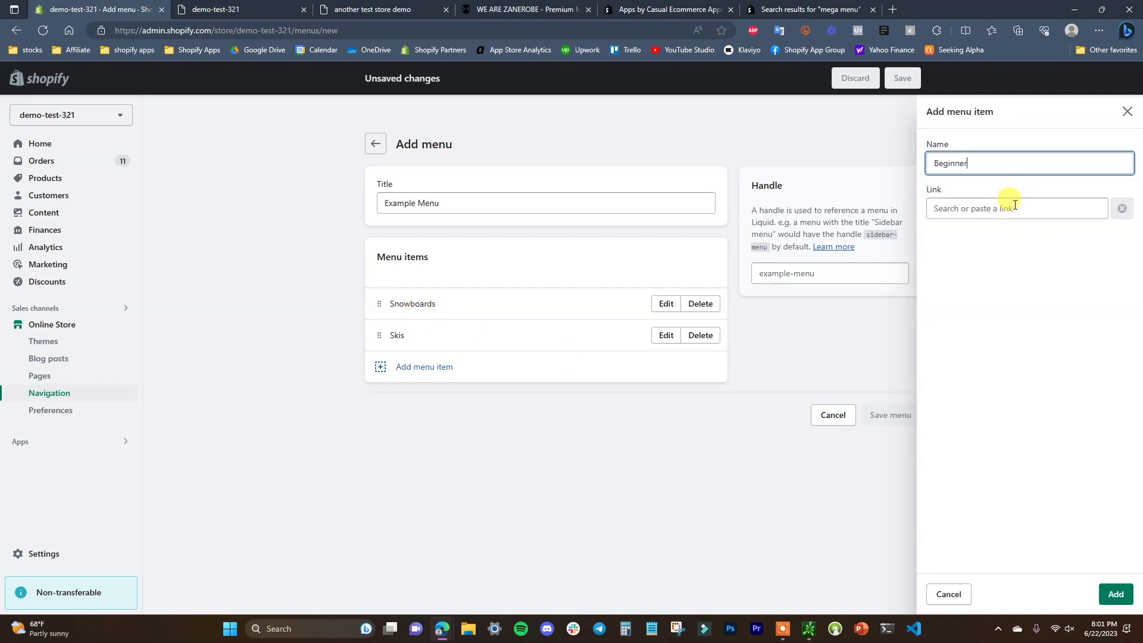
click(1026, 207)
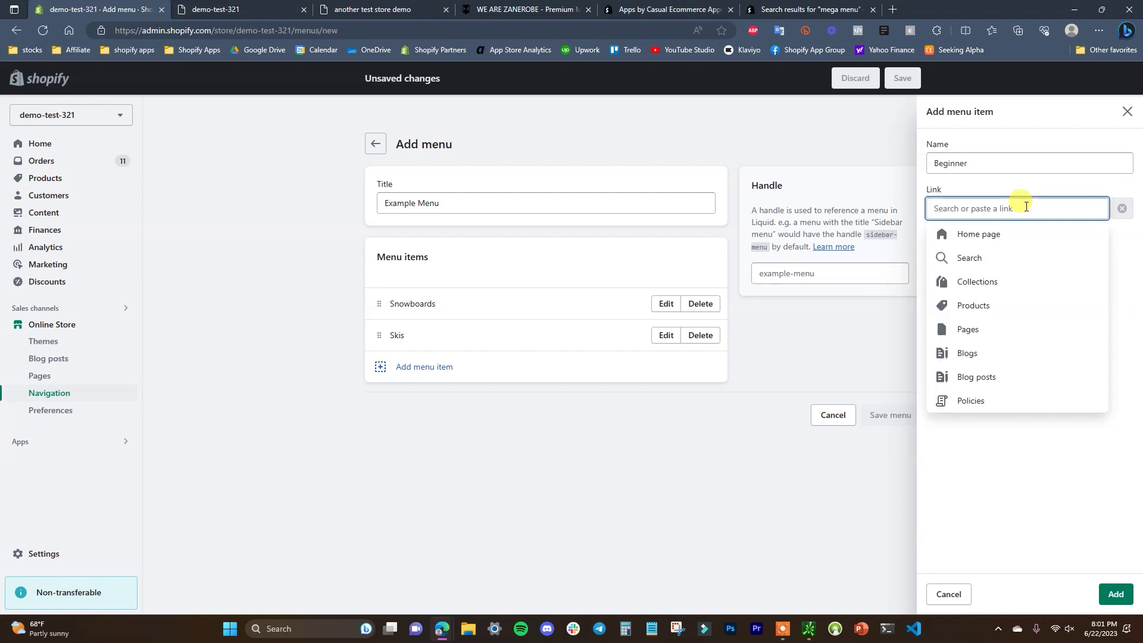
text(#)
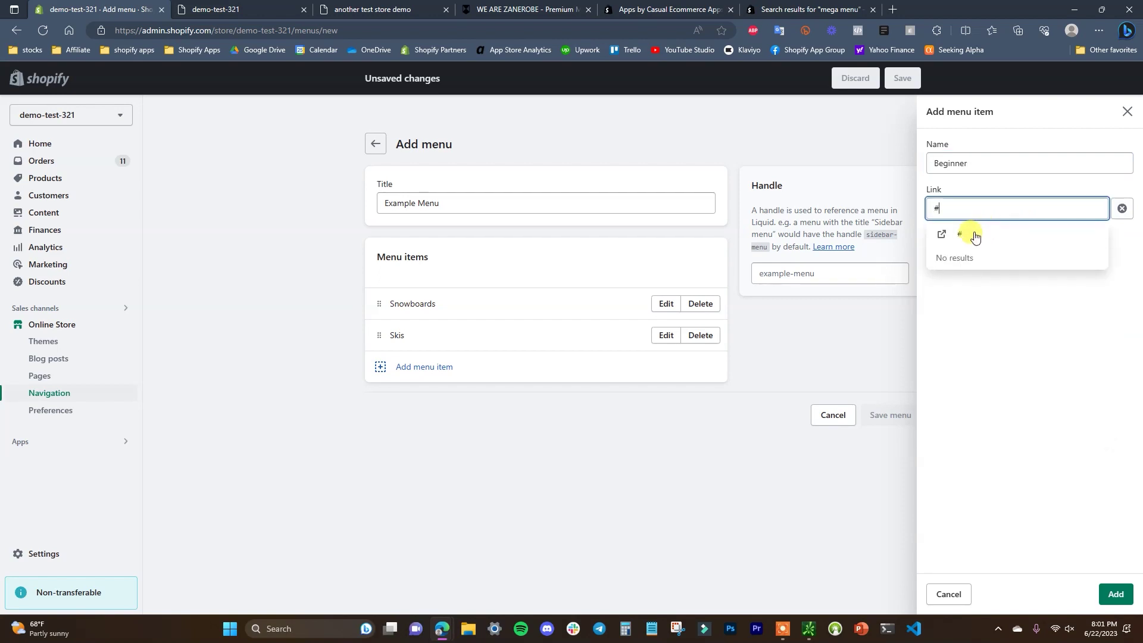
click(971, 235)
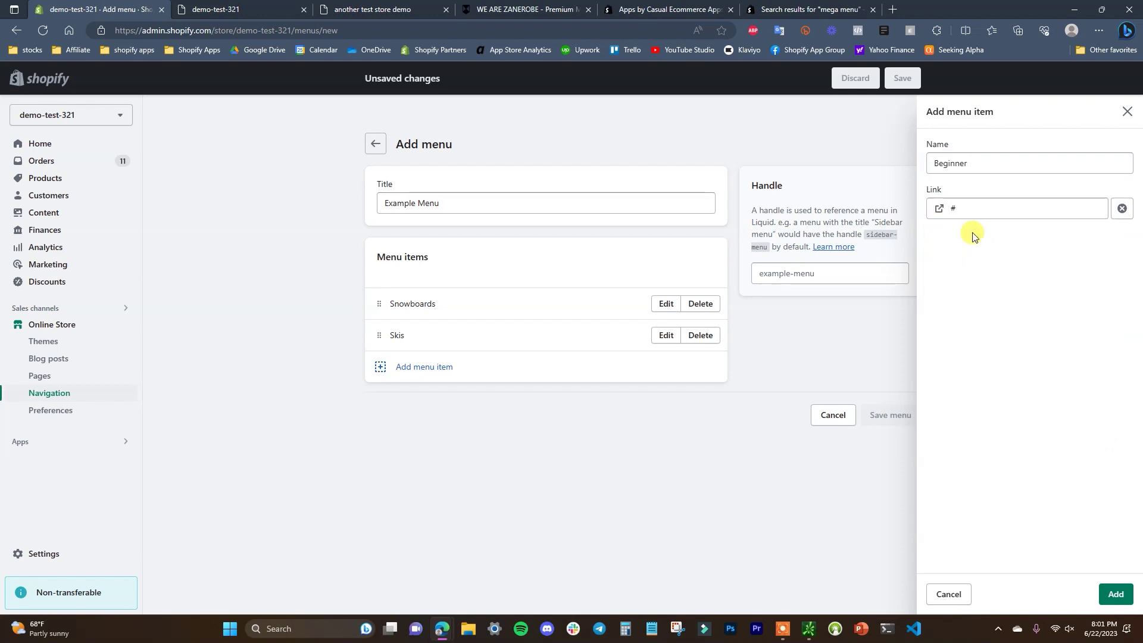
click(1117, 595)
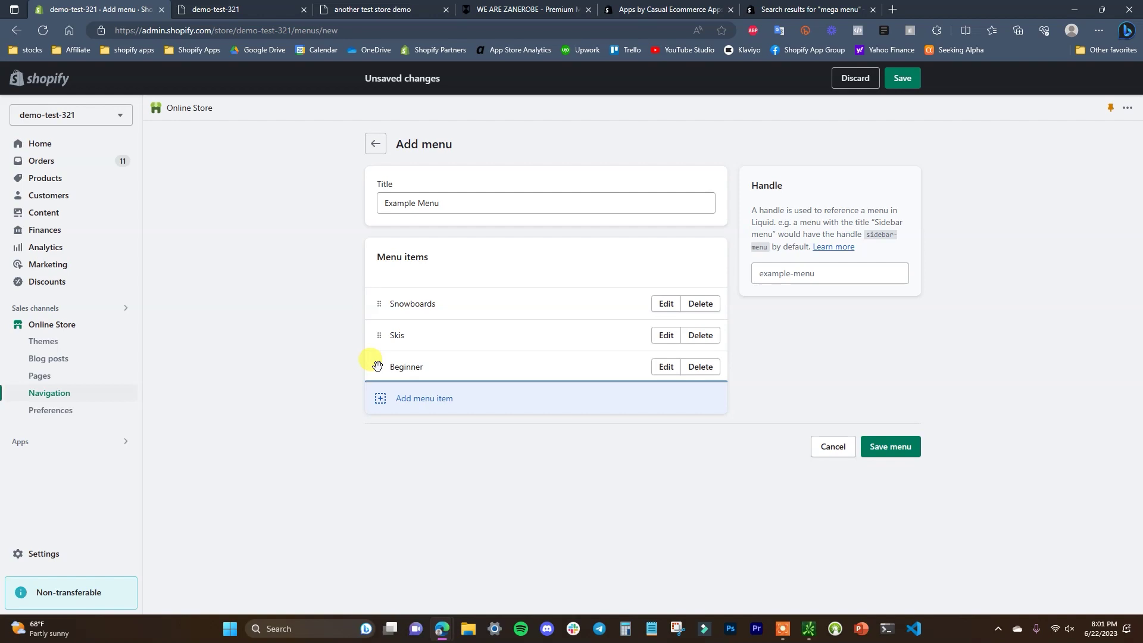
drag(377, 365, 415, 315)
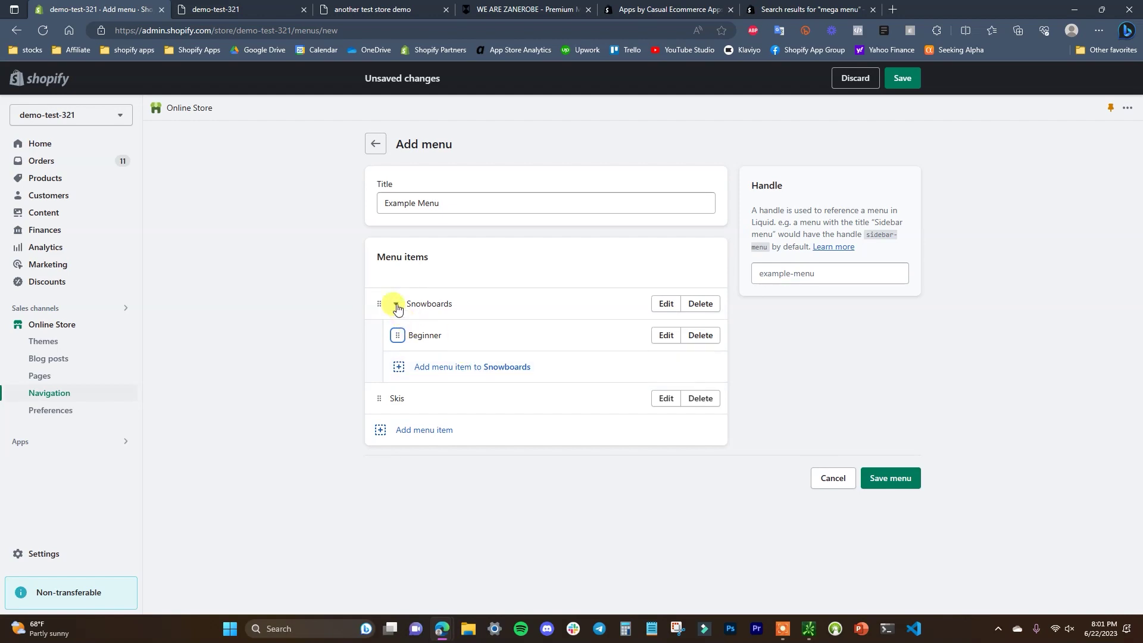
- Add an 'Advanced' sub-item under Snowboards beside Beginner
click(397, 306)
click(396, 305)
click(484, 368)
text(Advanced)
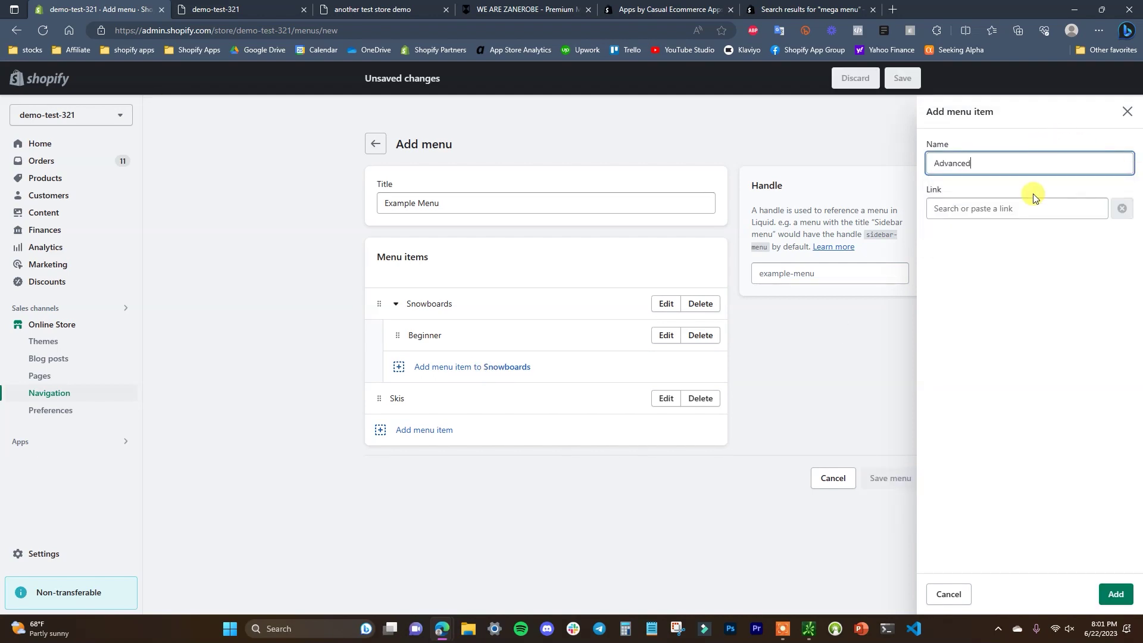
click(1003, 208)
key(Return)
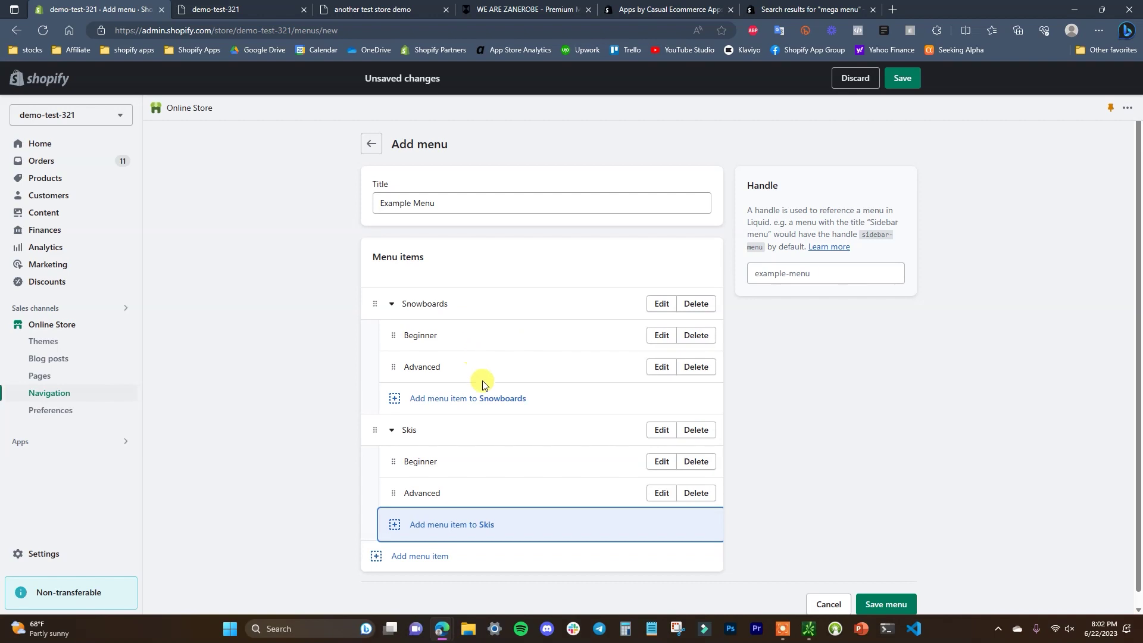
- Add product The 3p Fulfilled Snowboard and nest it under Snowboards › Beginner
click(455, 409)
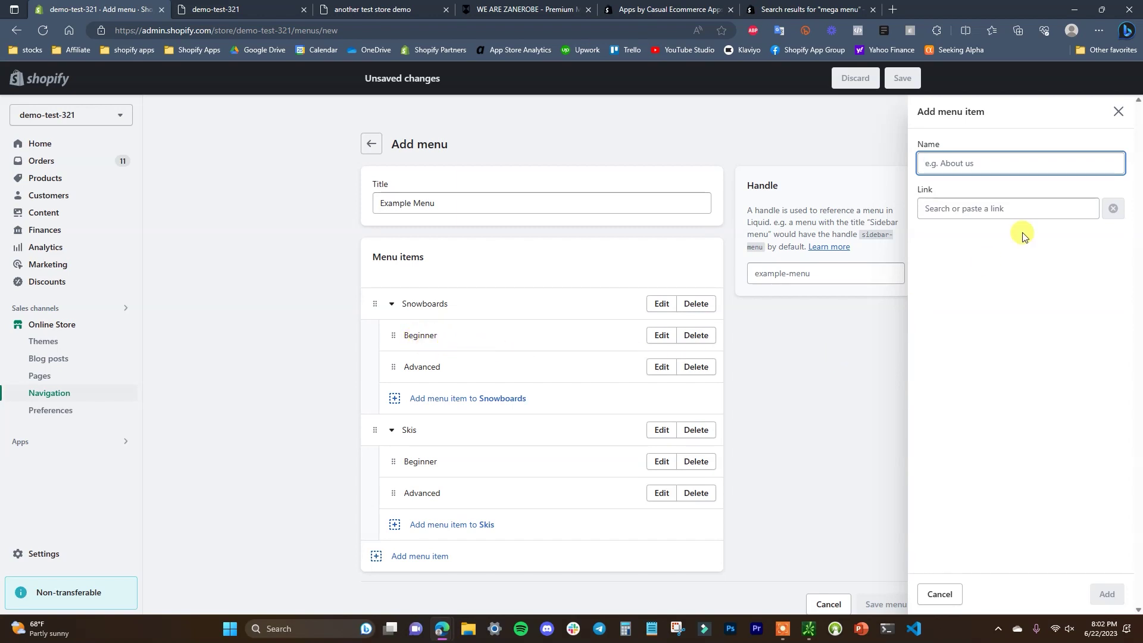
click(1011, 208)
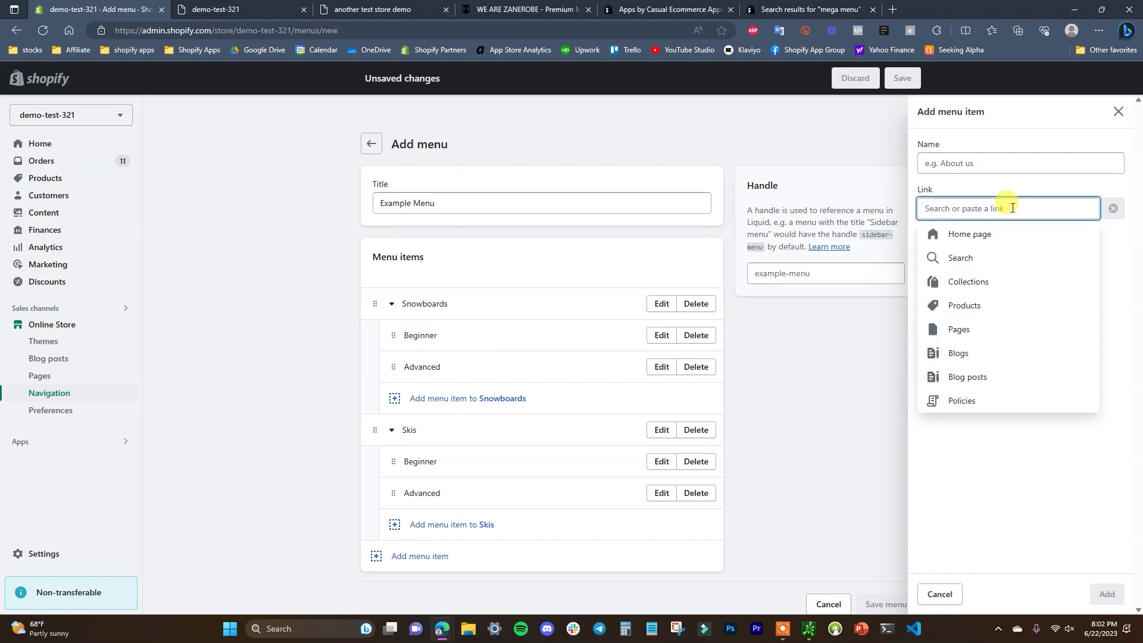
click(988, 305)
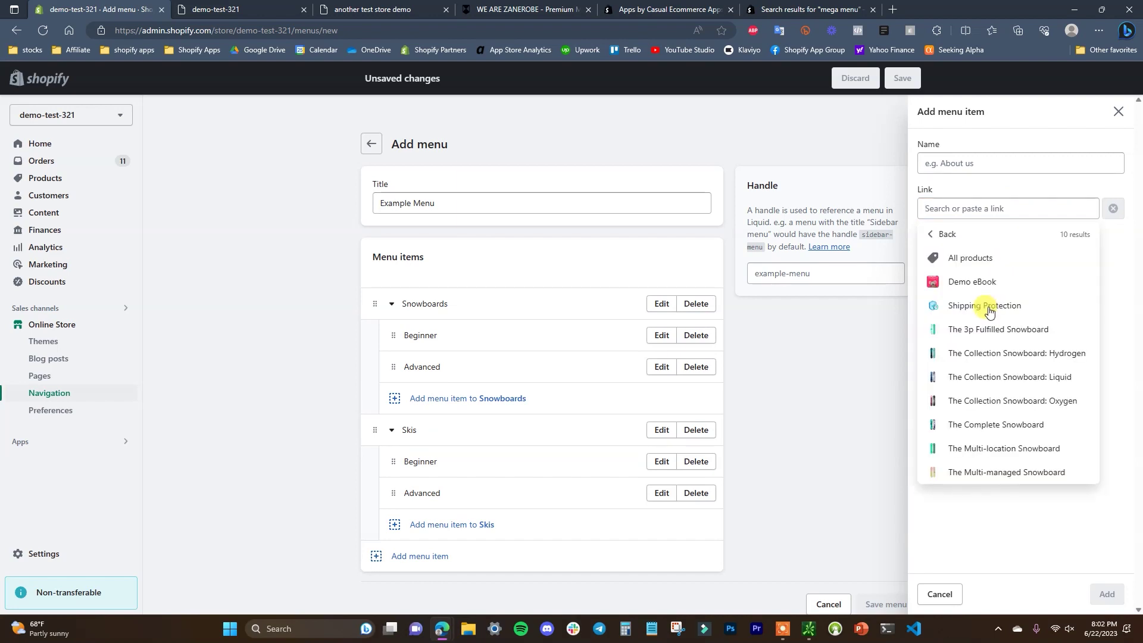
click(1034, 331)
click(1105, 589)
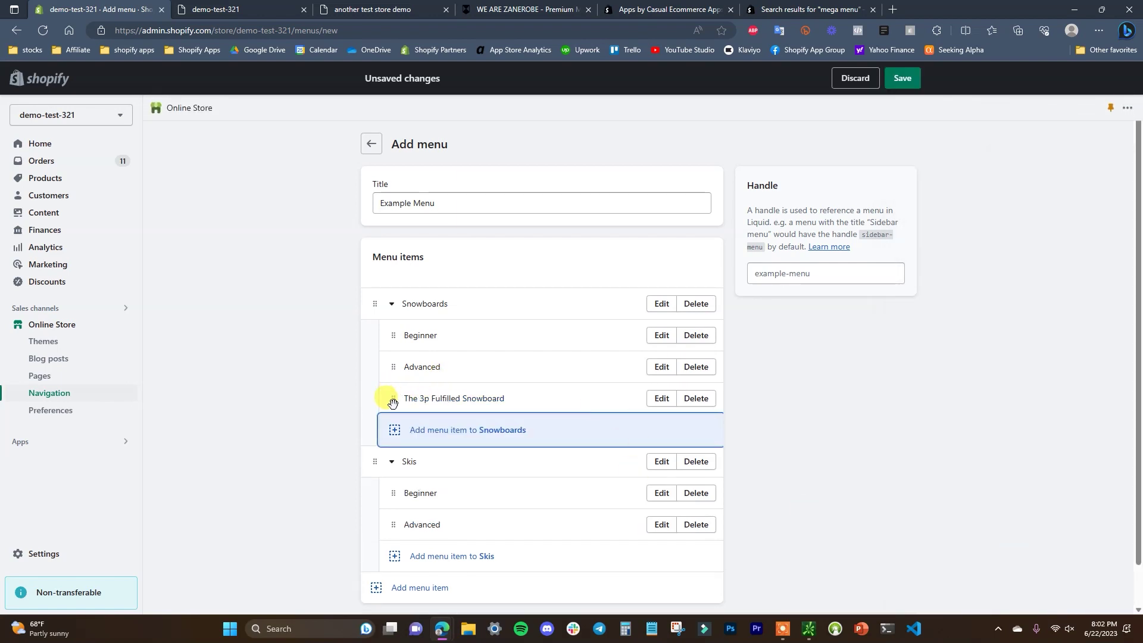
drag(393, 400, 419, 374)
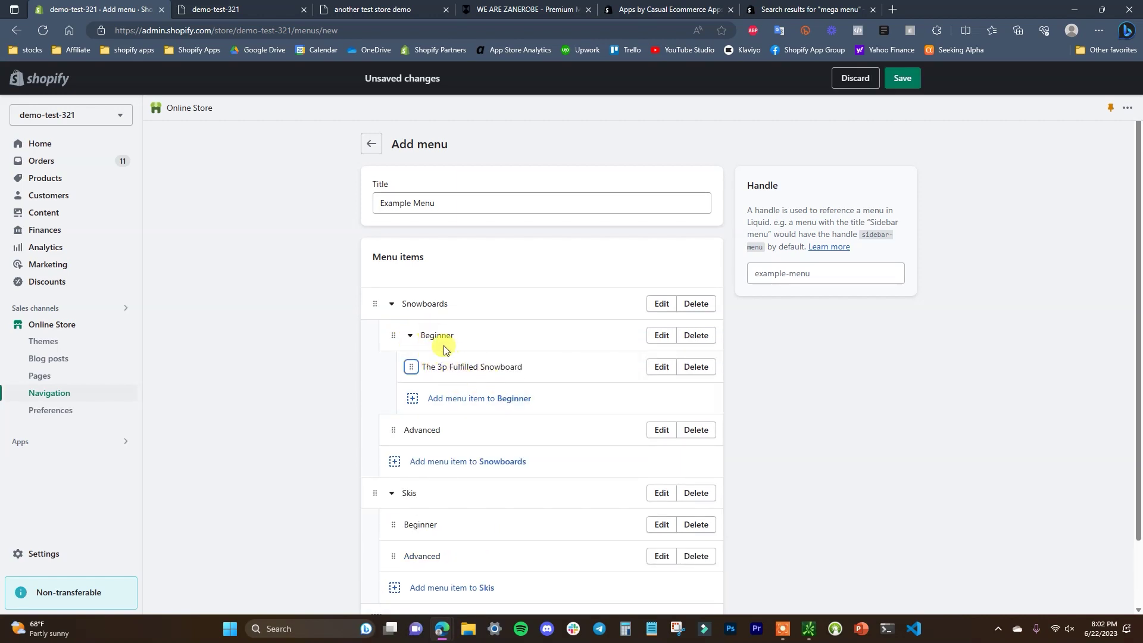
- Add product The Collection Snowboard: Hydrogen under Beginner
click(474, 402)
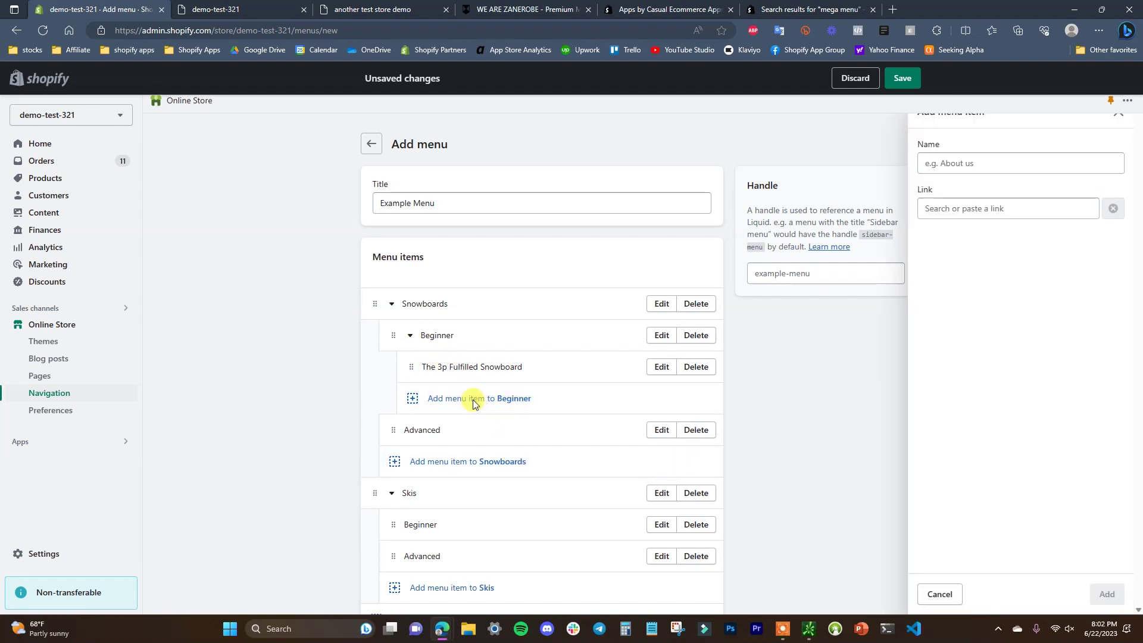
click(973, 207)
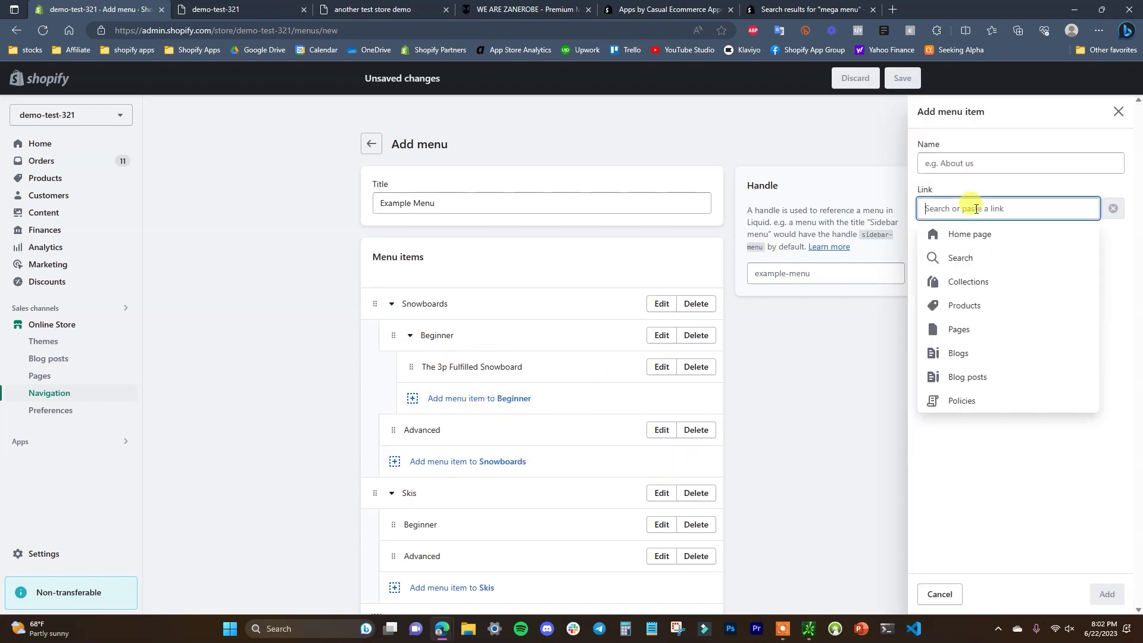
click(977, 302)
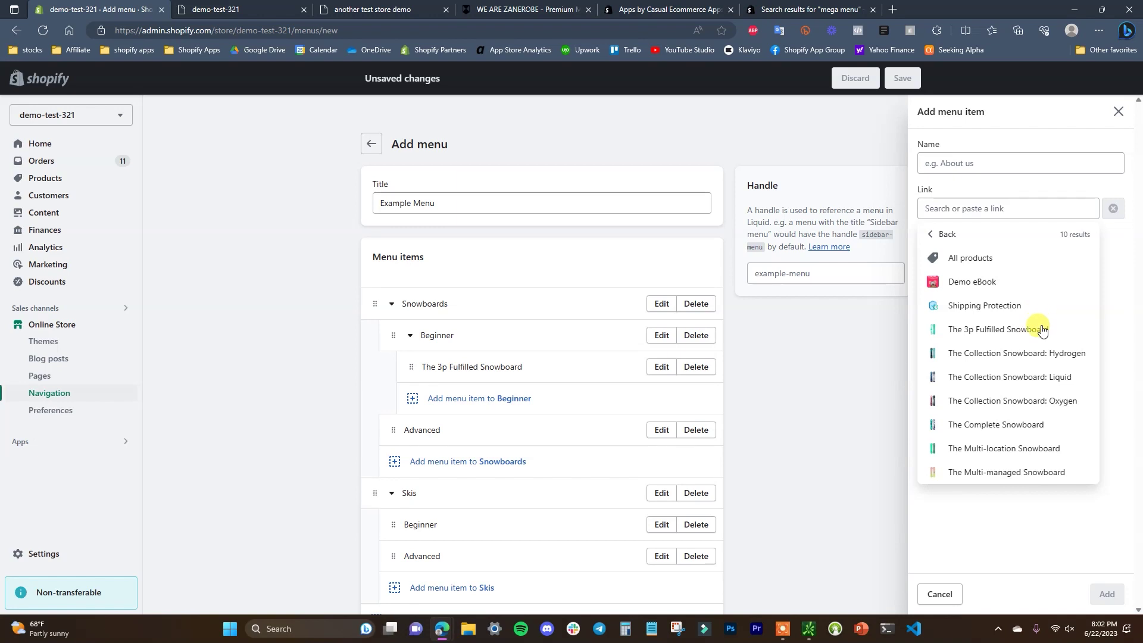
click(1017, 353)
click(1107, 593)
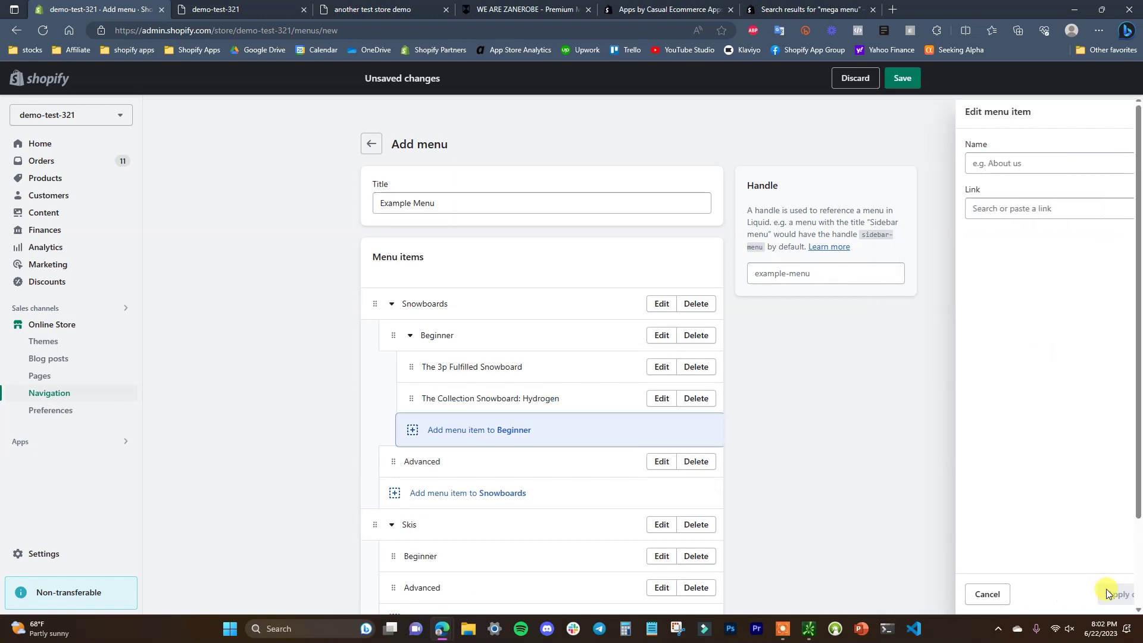
- Add product The Multi-managed Snowboard and nest it under Snowboards › Advanced
scroll(541, 433, down, 2)
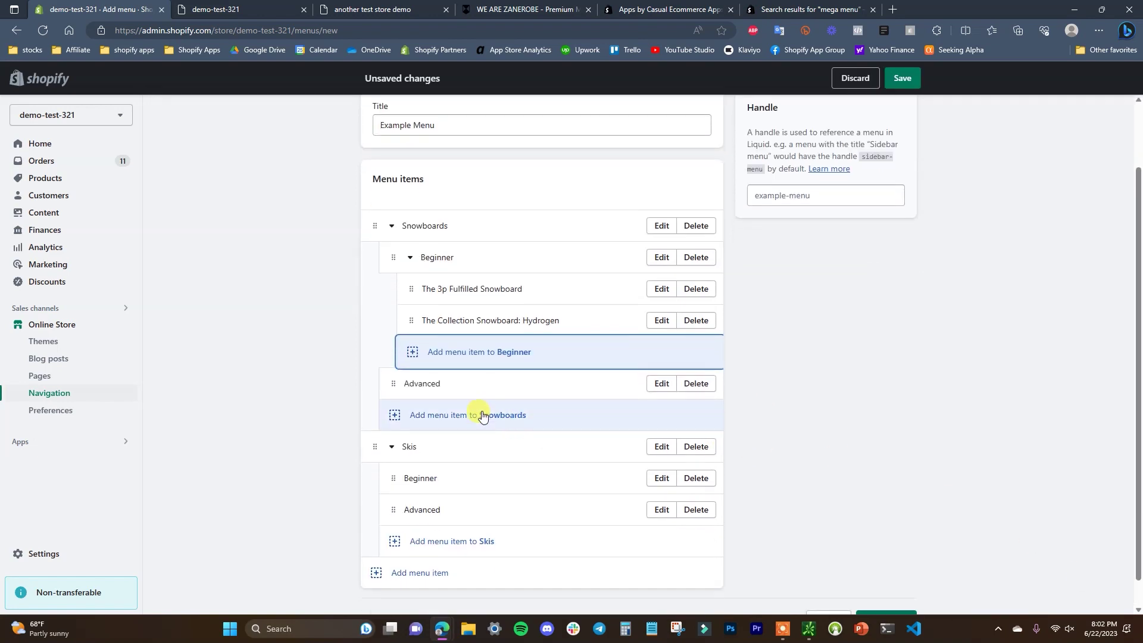
click(468, 419)
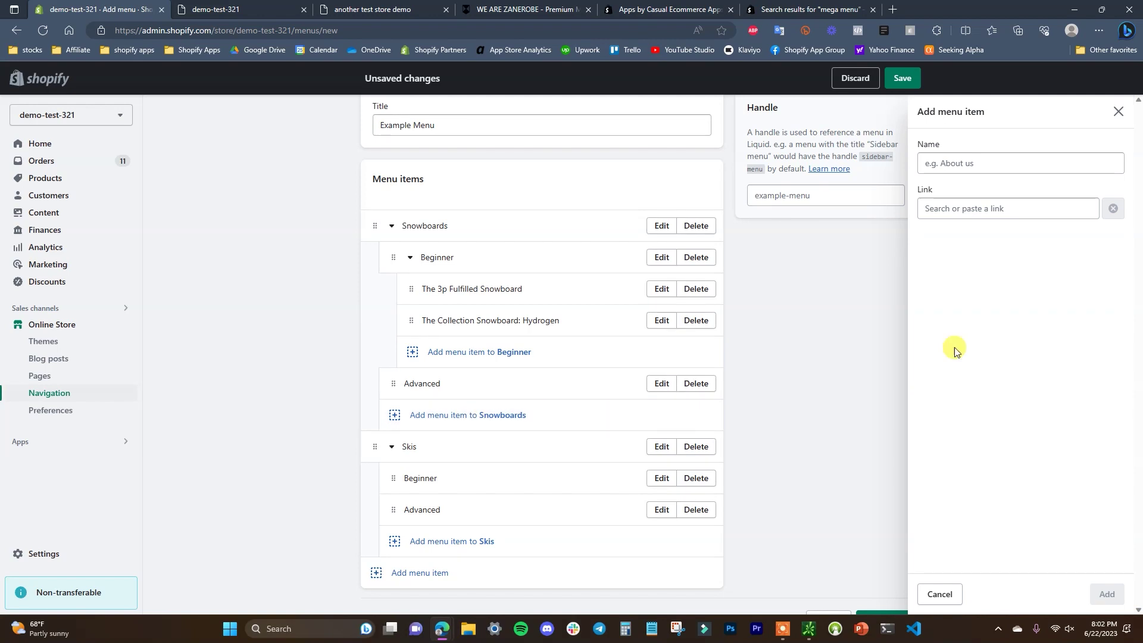
click(968, 208)
click(964, 305)
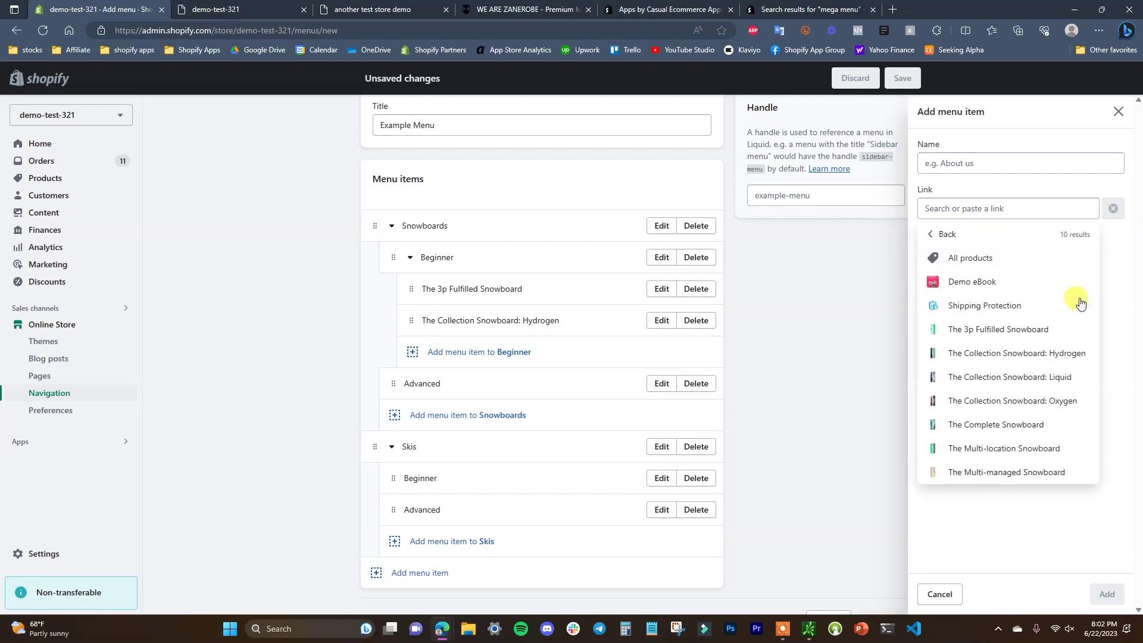
click(1006, 472)
click(1107, 594)
drag(393, 415, 419, 400)
scroll(840, 446, up, 1)
scroll(838, 444, down, 1)
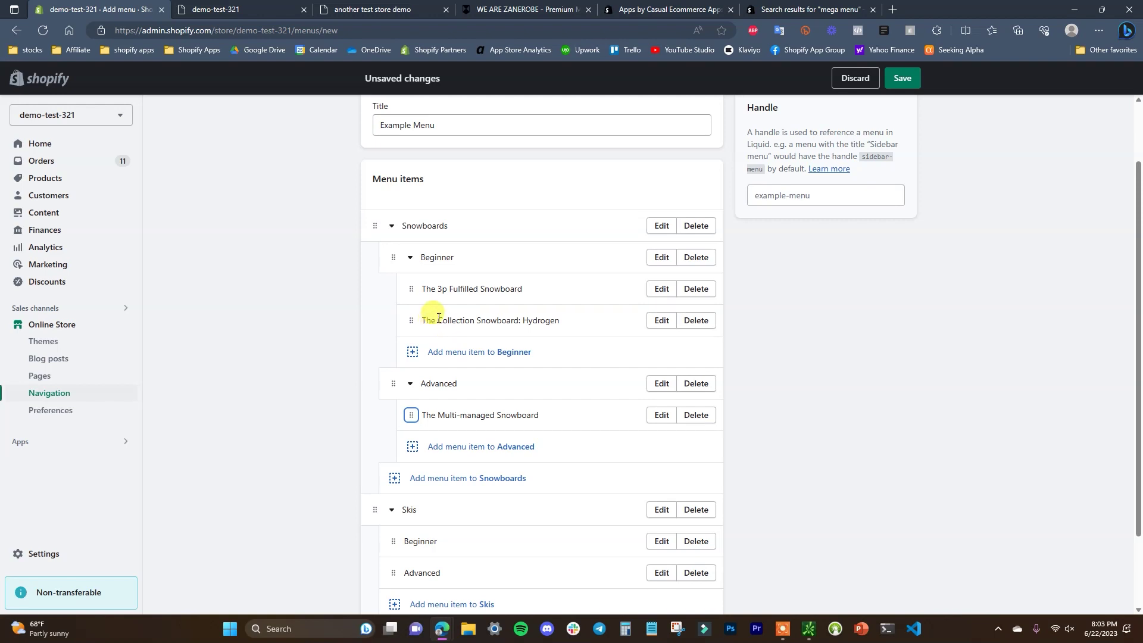
scroll(740, 373, up, 1)
scroll(746, 373, down, 1)
scroll(745, 370, down, 1)
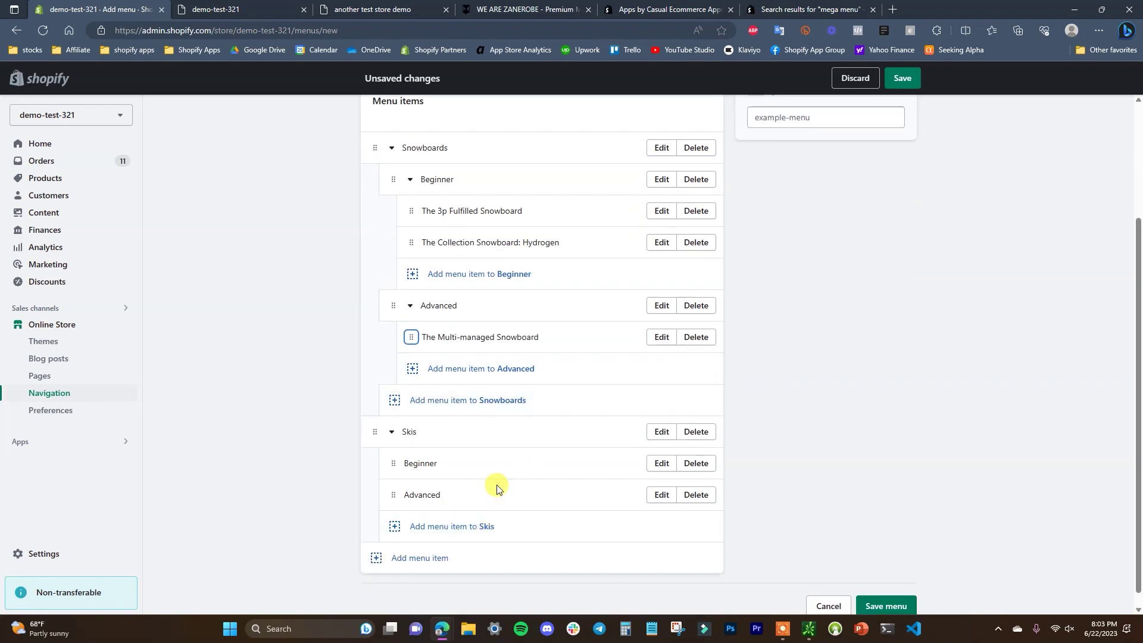
scroll(498, 488, up, 3)
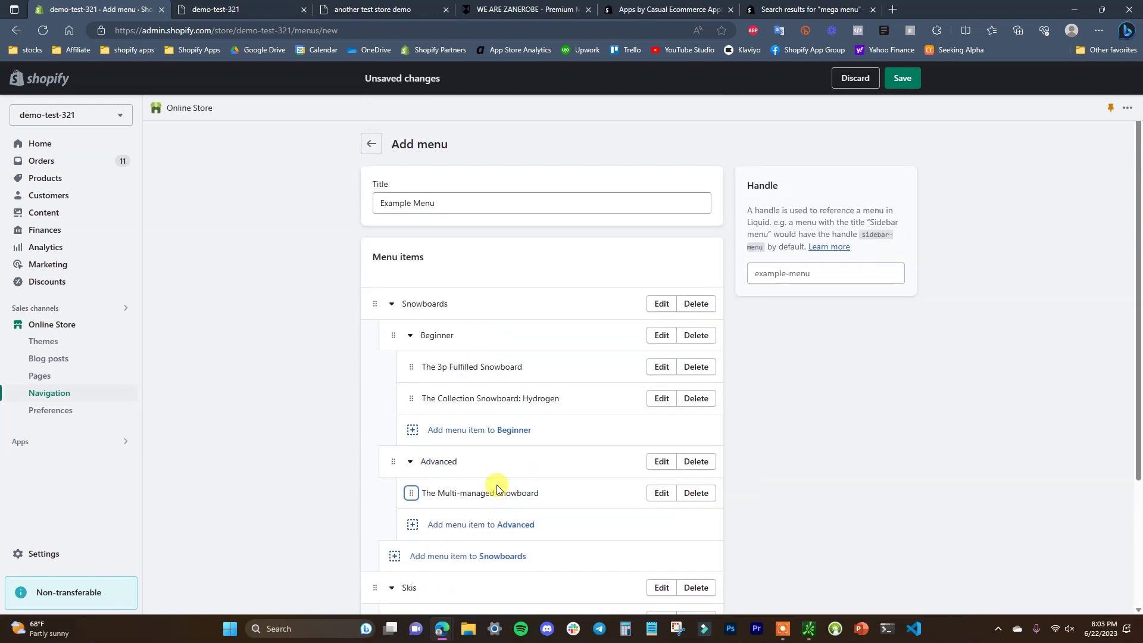
- Browse the demo-test-321 storefront, then return to Zanerobe's Mid Year Sale home page
click(239, 4)
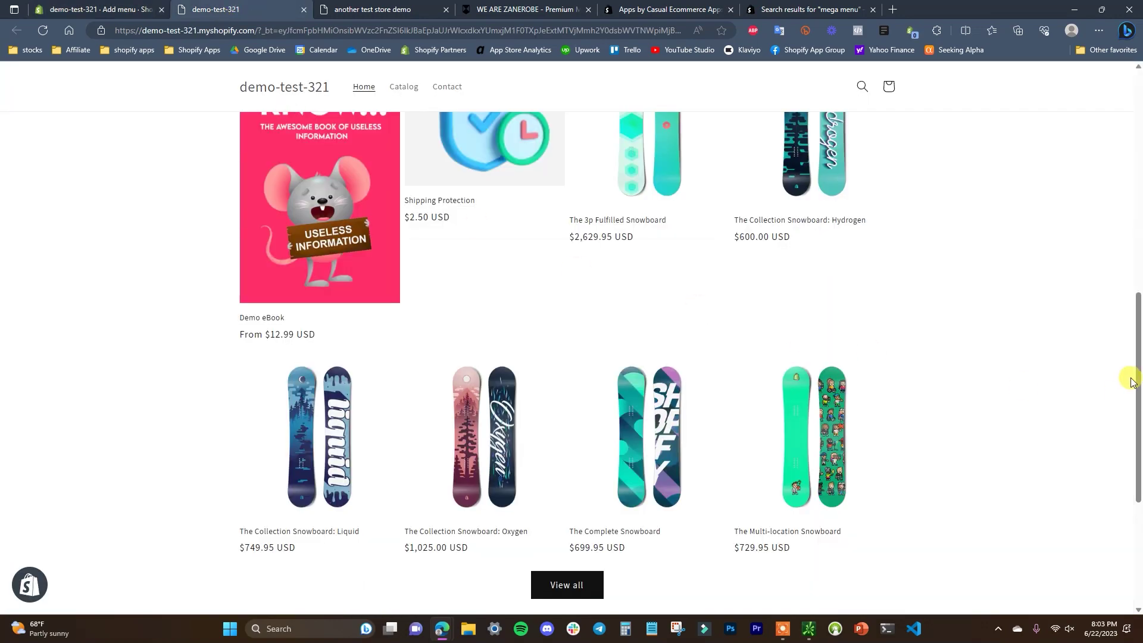
drag(1135, 381, 1134, 119)
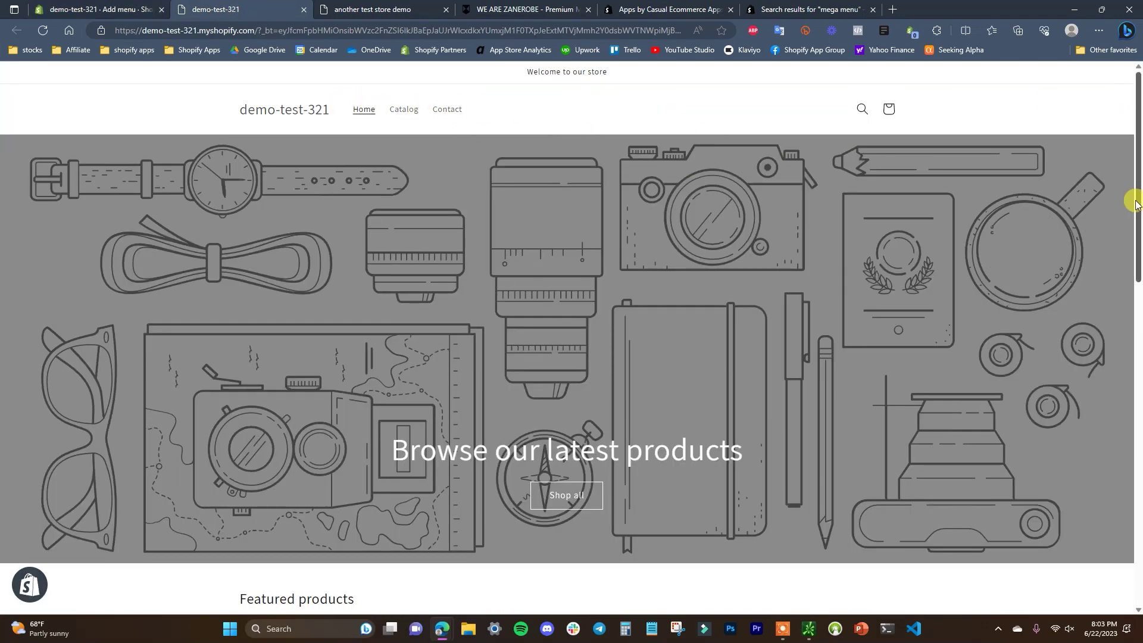
drag(1135, 199, 1122, 607)
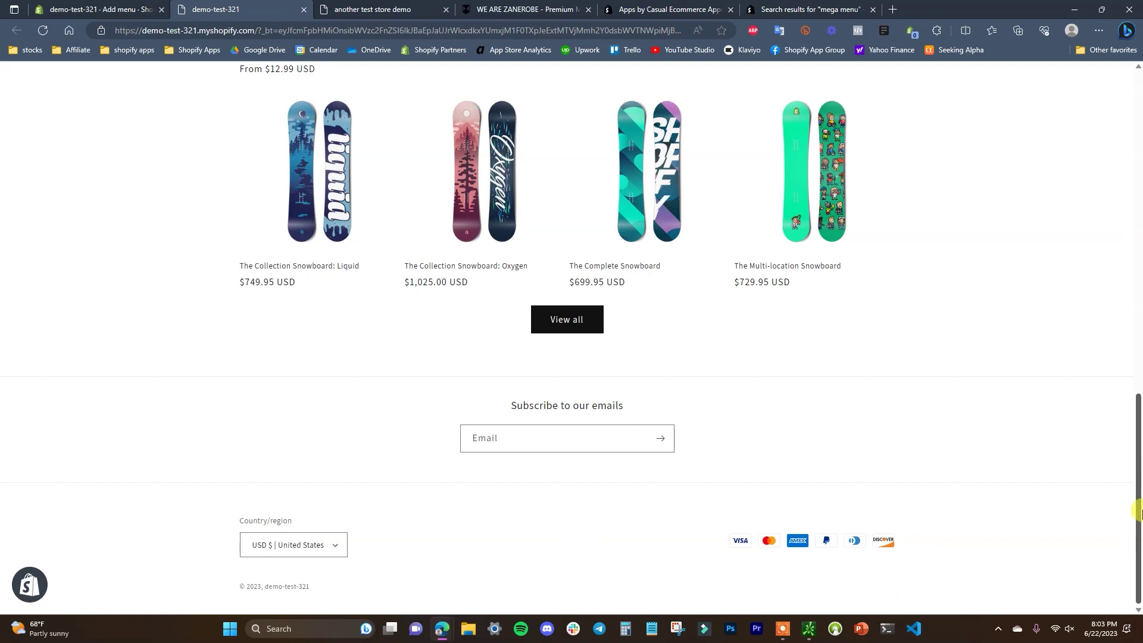
scroll(1072, 523, up, 15)
click(582, 15)
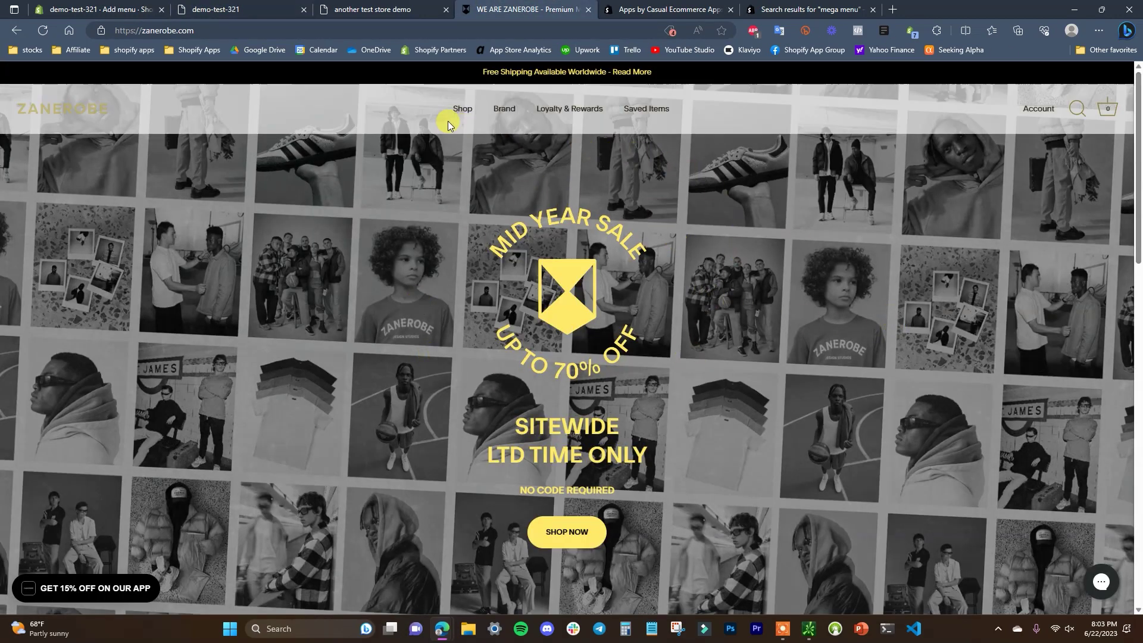
mouse_move(498, 115)
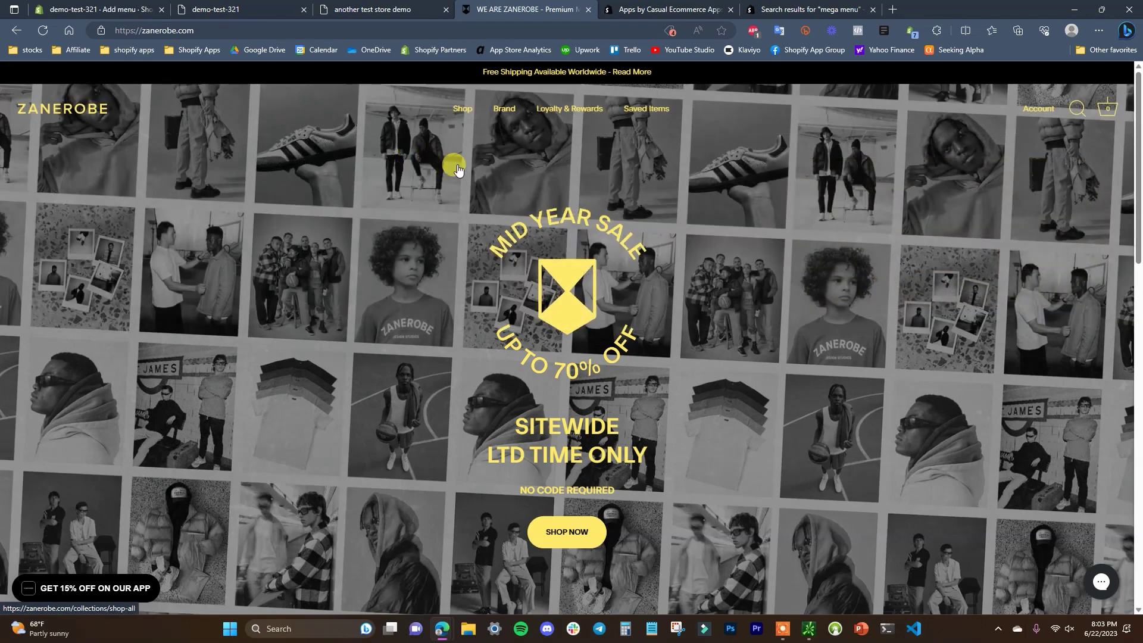
mouse_move(459, 121)
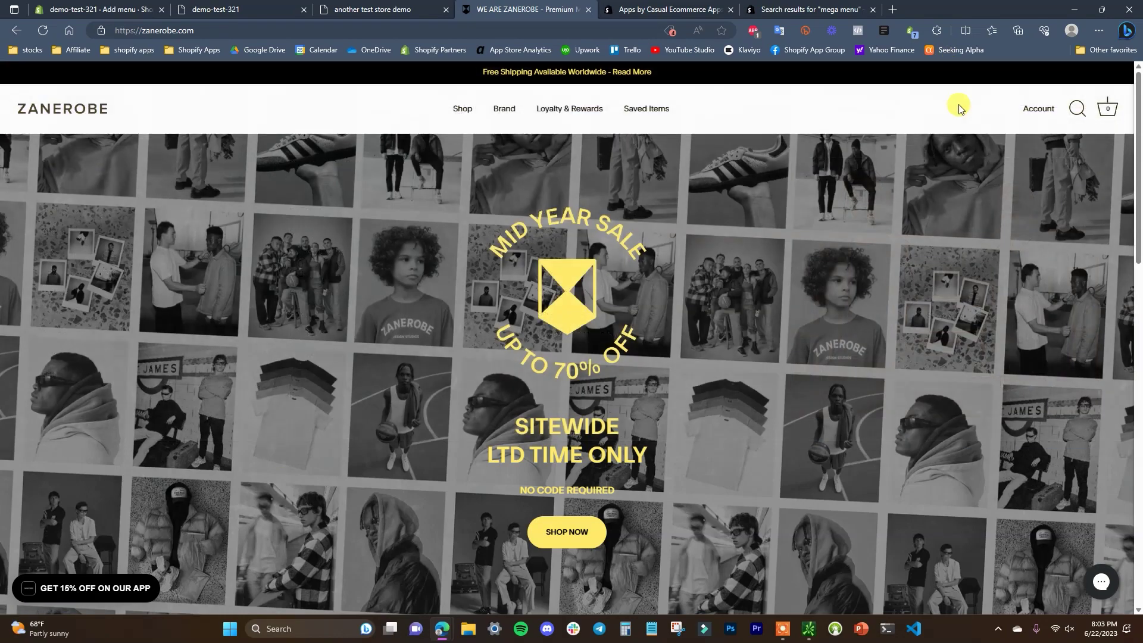
drag(1138, 248, 1139, 551)
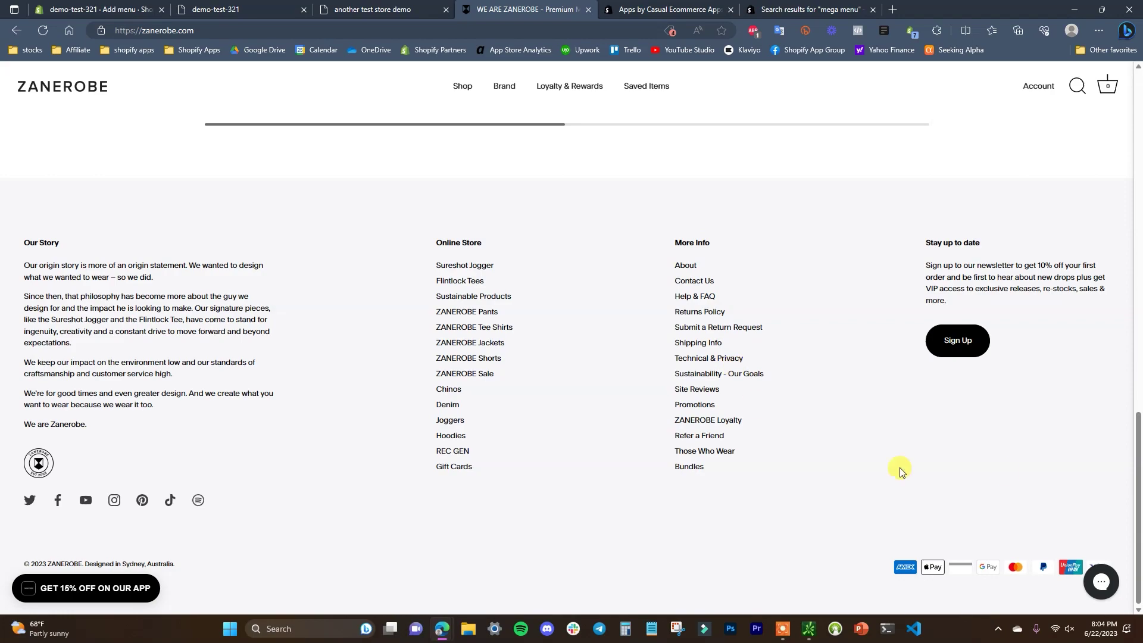
key(Home)
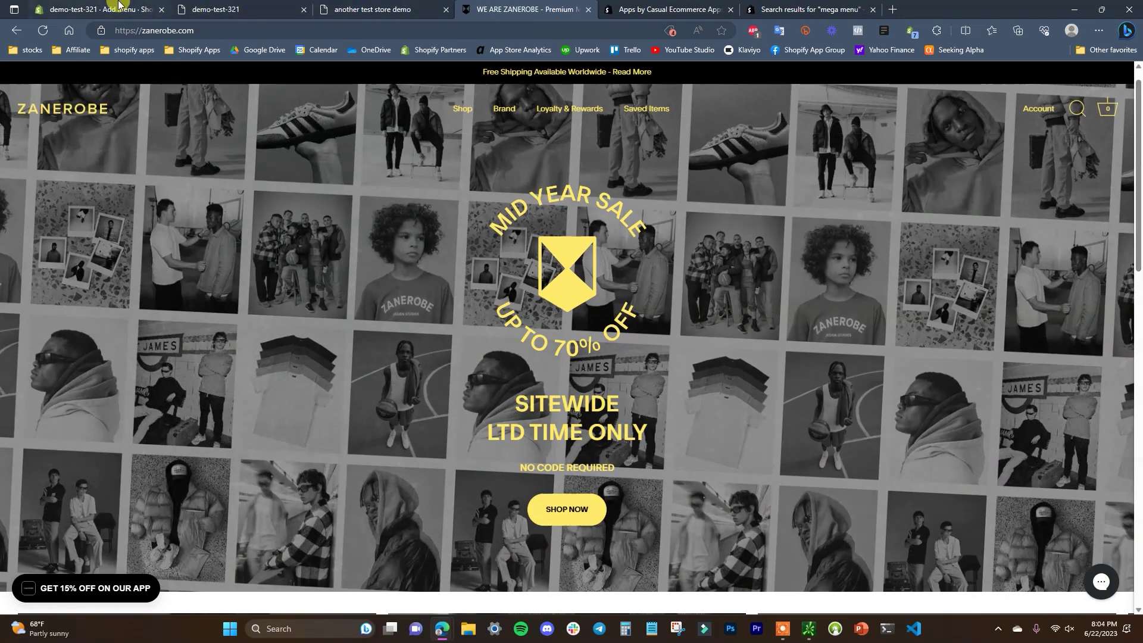
- Add a top-level item named 'Our Story' with link '#' to Example Menu
click(118, 5)
scroll(788, 410, down, 3)
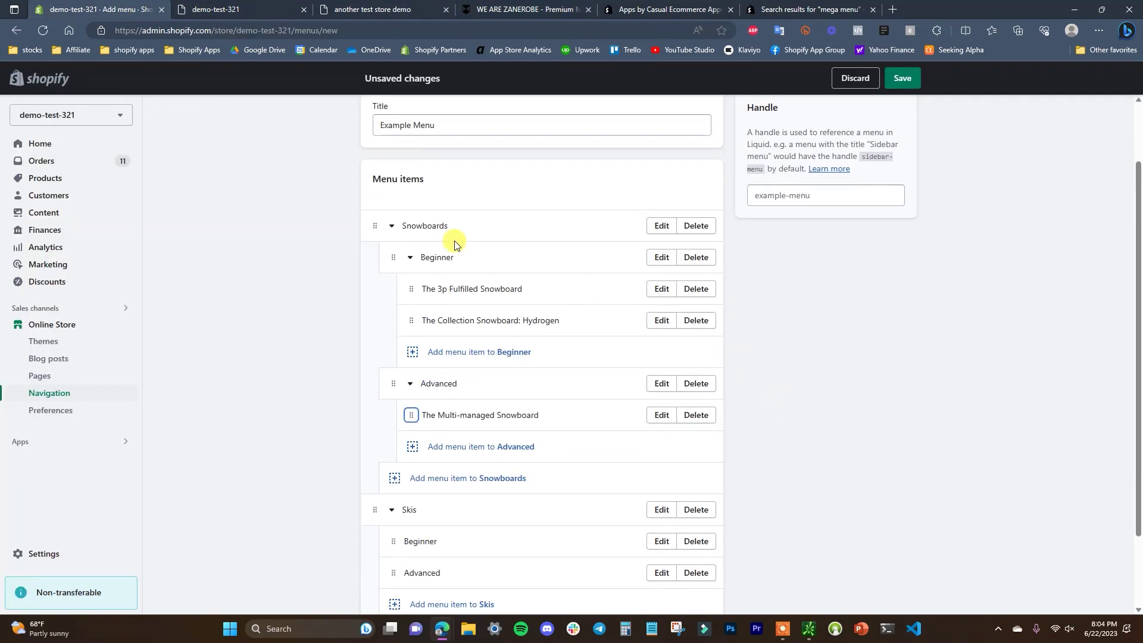
scroll(464, 273, down, 1)
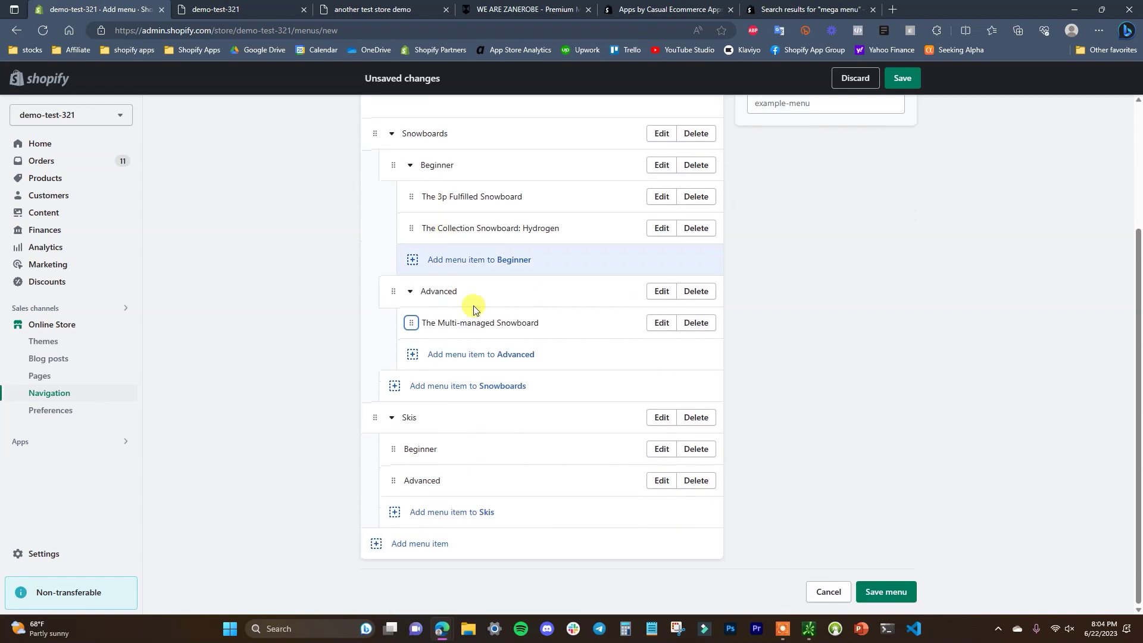
click(428, 547)
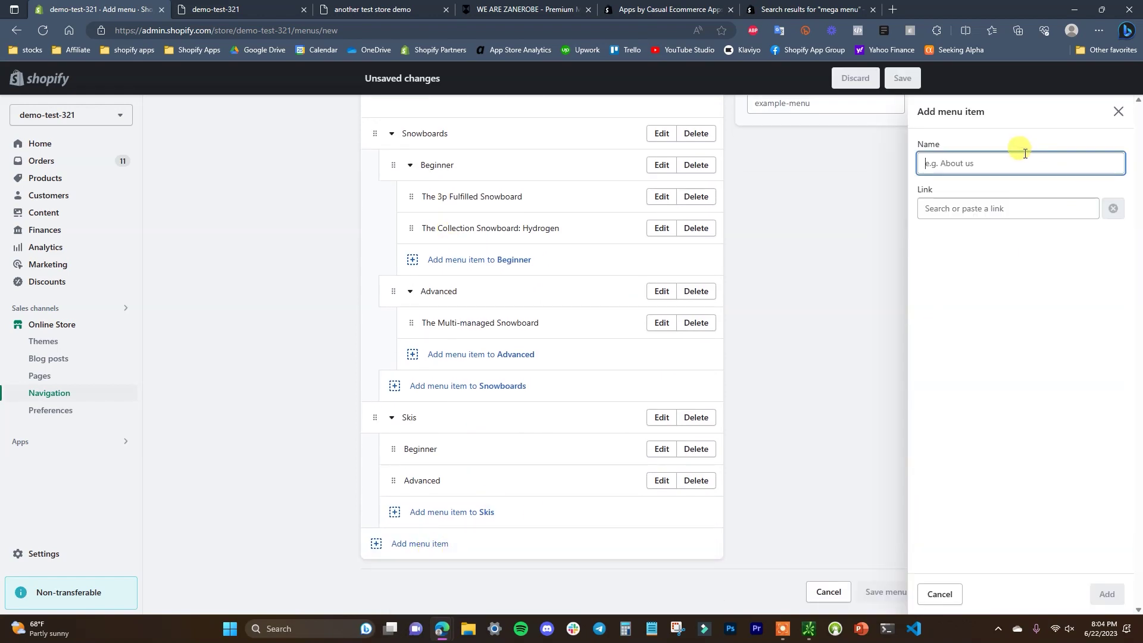
text(Our Story)
click(964, 209)
text(#)
click(937, 232)
click(1105, 593)
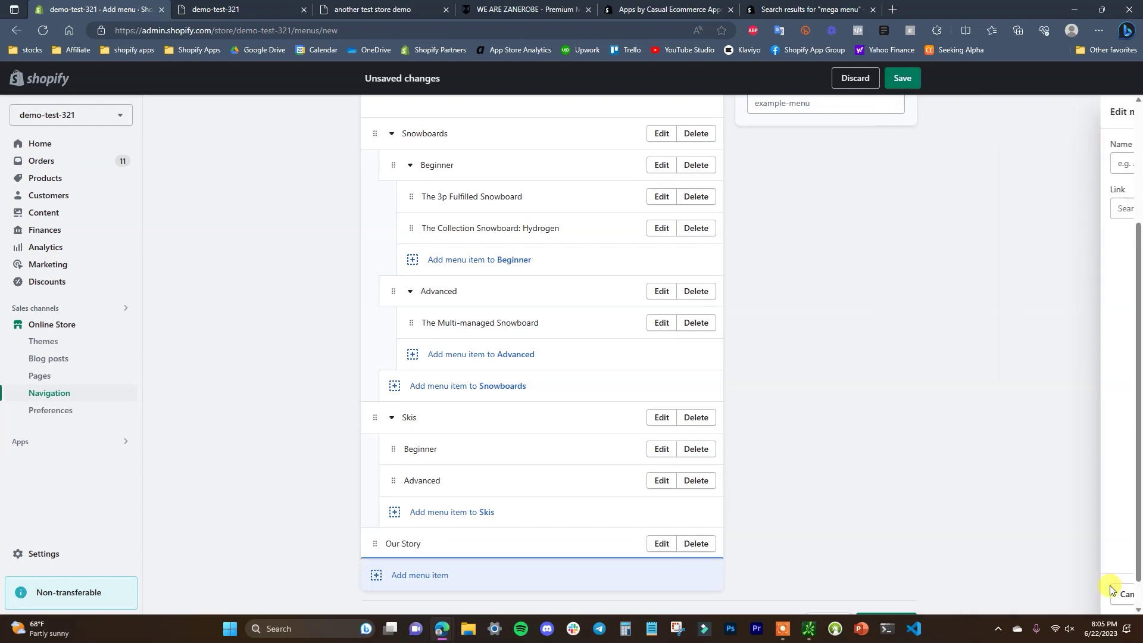
- Save Example Menu with its new Our Story item
scroll(944, 498, up, 3)
scroll(766, 383, down, 3)
scroll(613, 450, up, 3)
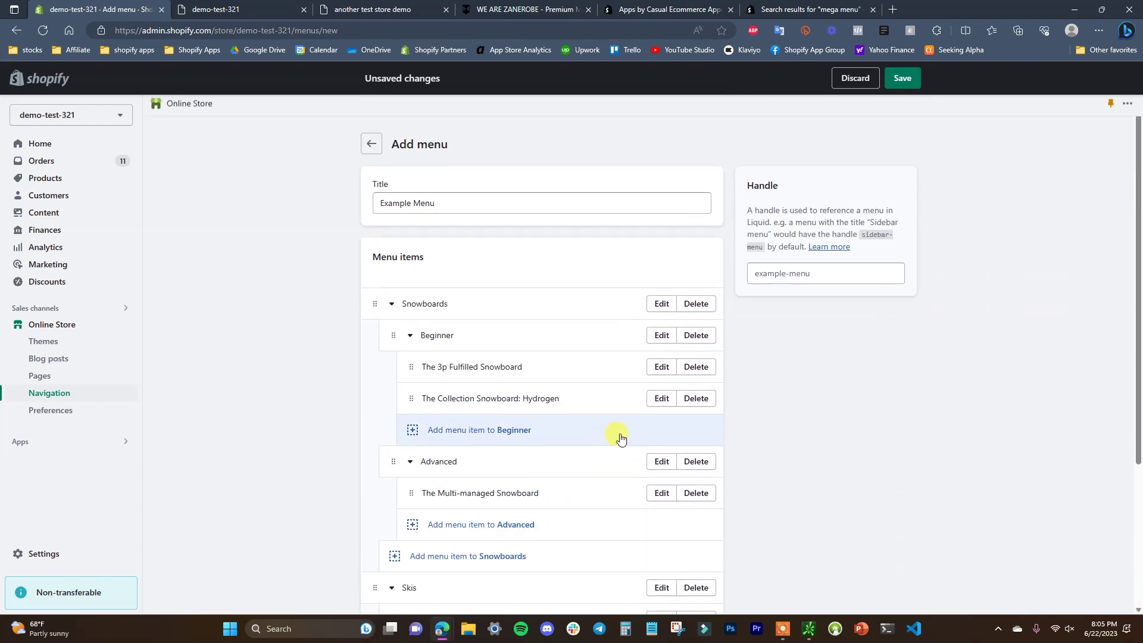
click(914, 80)
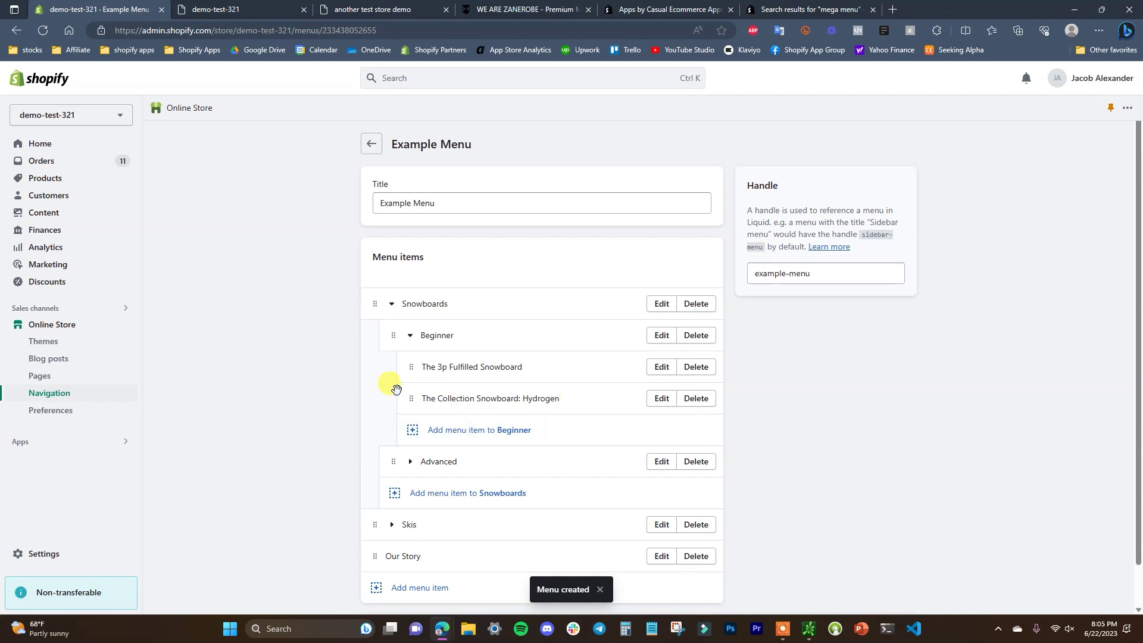
scroll(227, 364, down, 1)
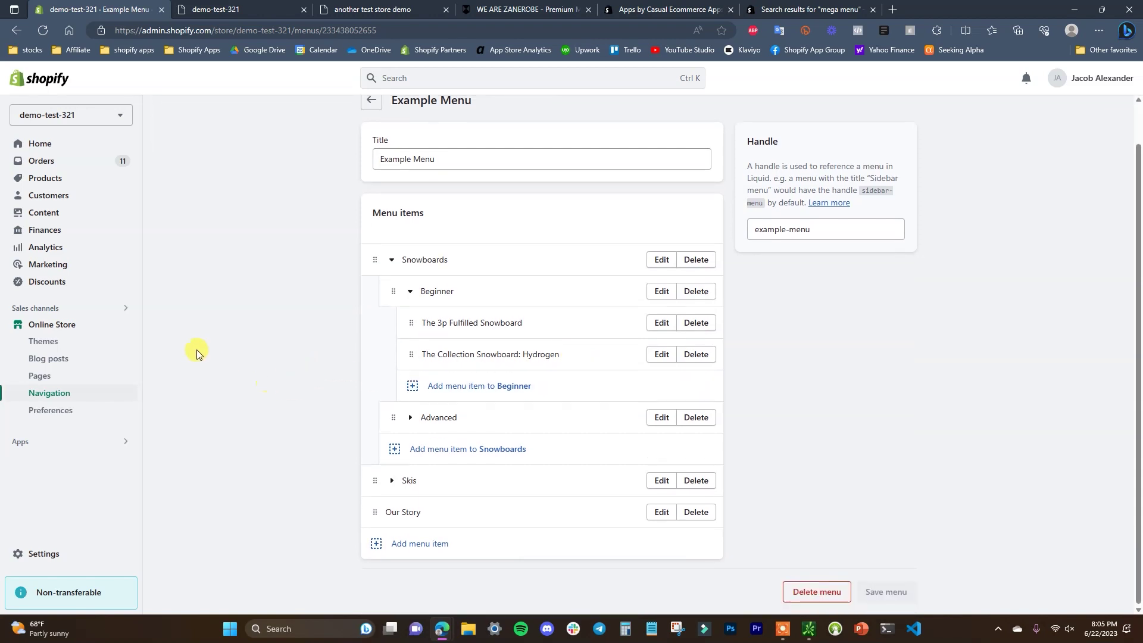
- Open the Dawn current theme in the editor from Online Store
click(92, 326)
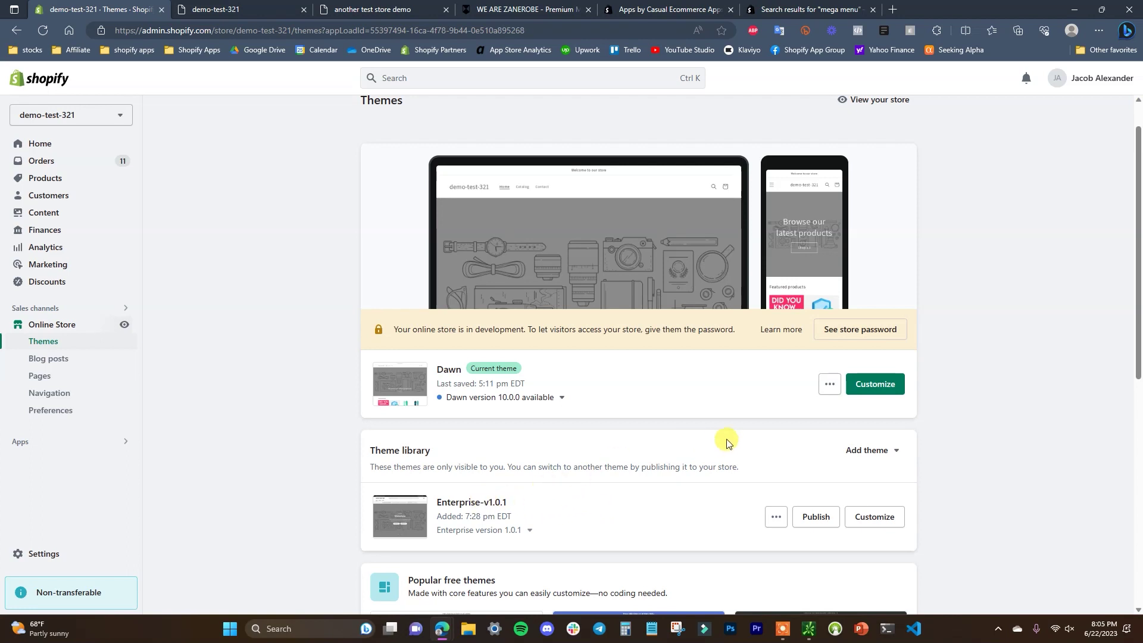
click(860, 393)
click(194, 5)
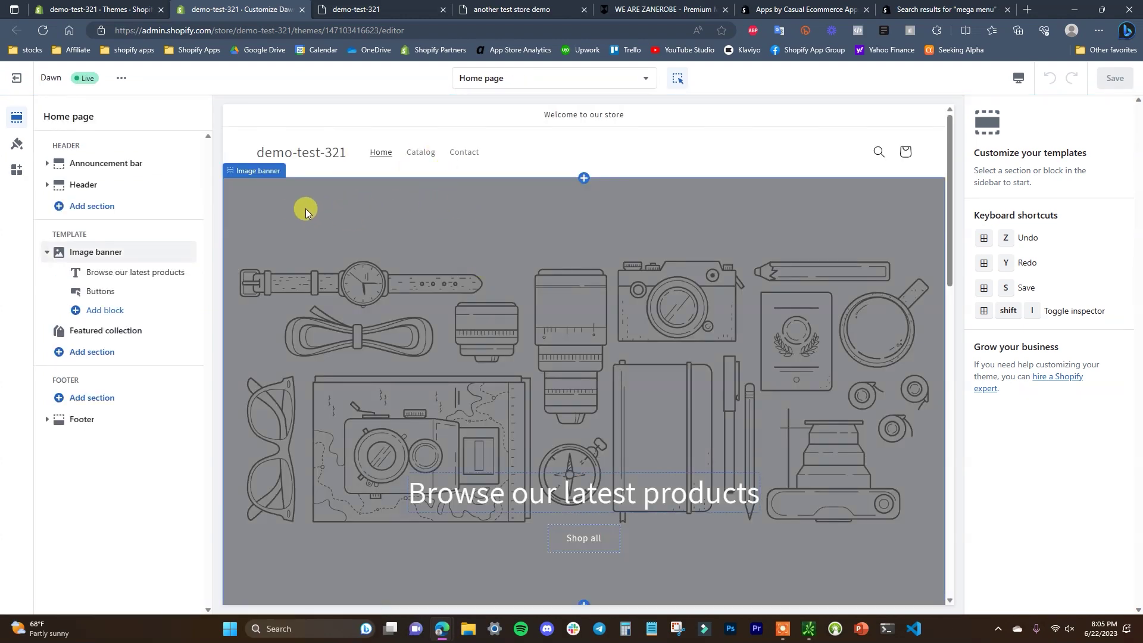
- Change the Dawn header's menu to Example Menu
click(117, 187)
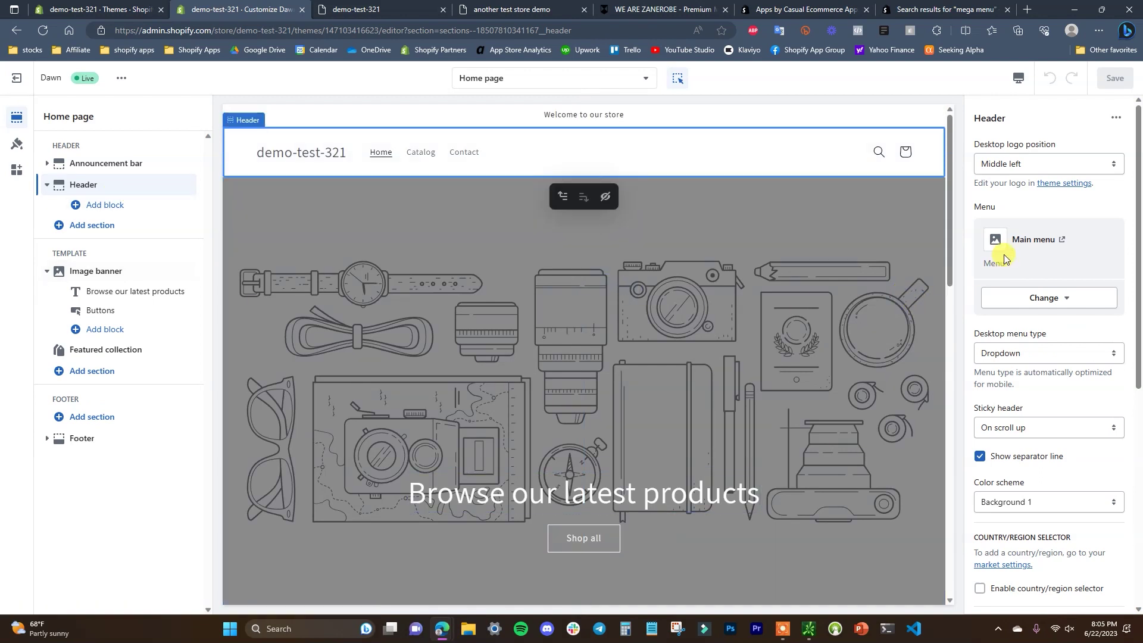
click(1053, 298)
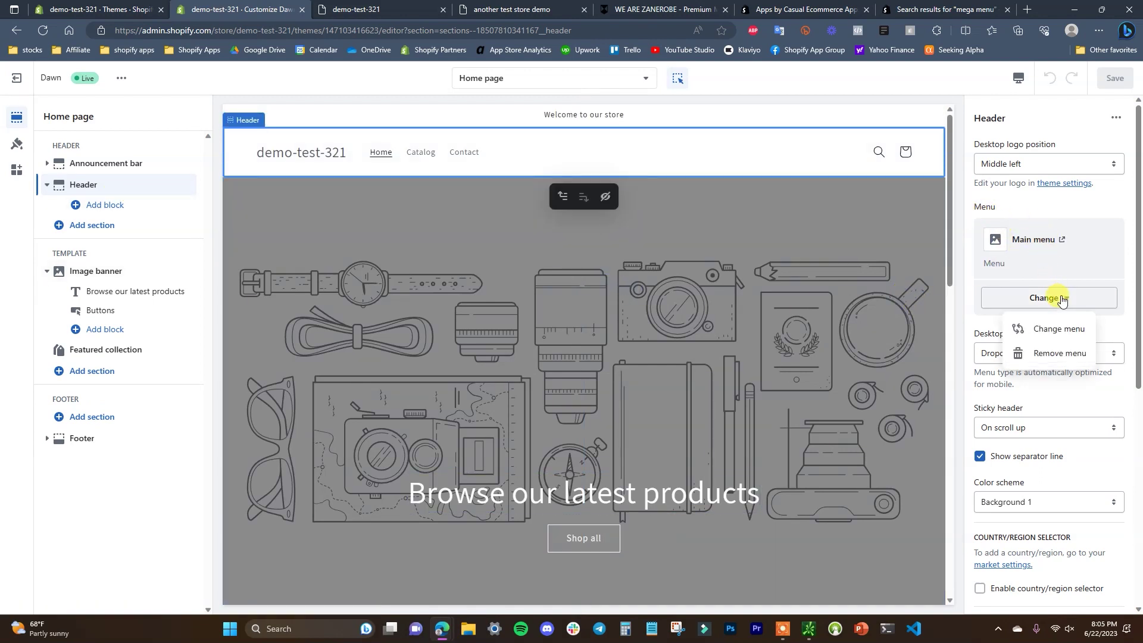
click(1063, 327)
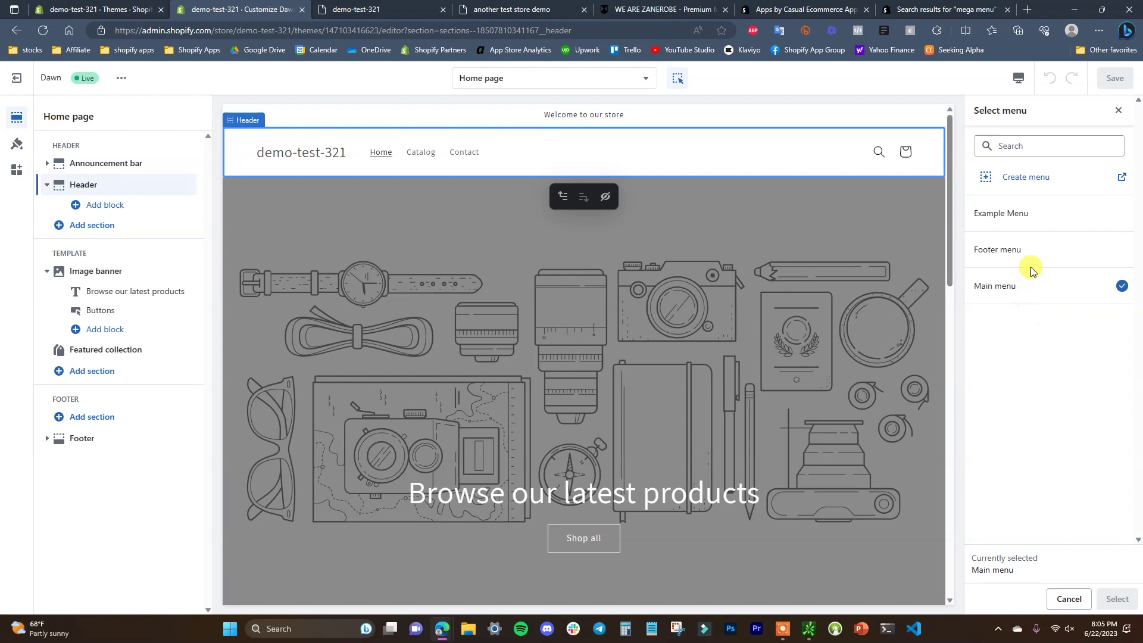
click(1031, 215)
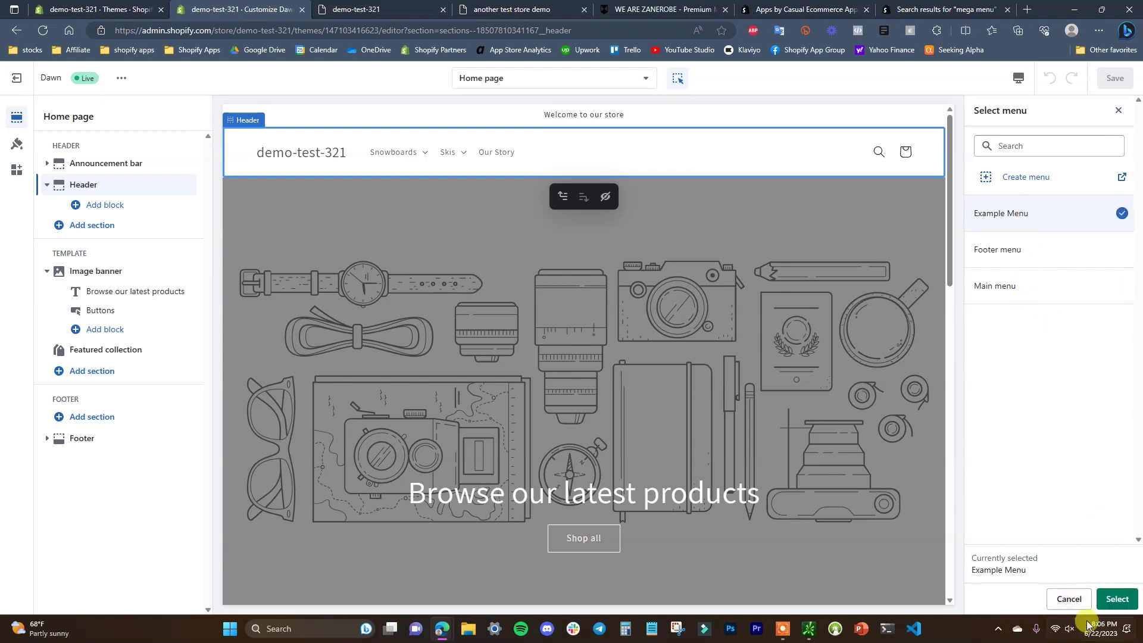
click(1116, 602)
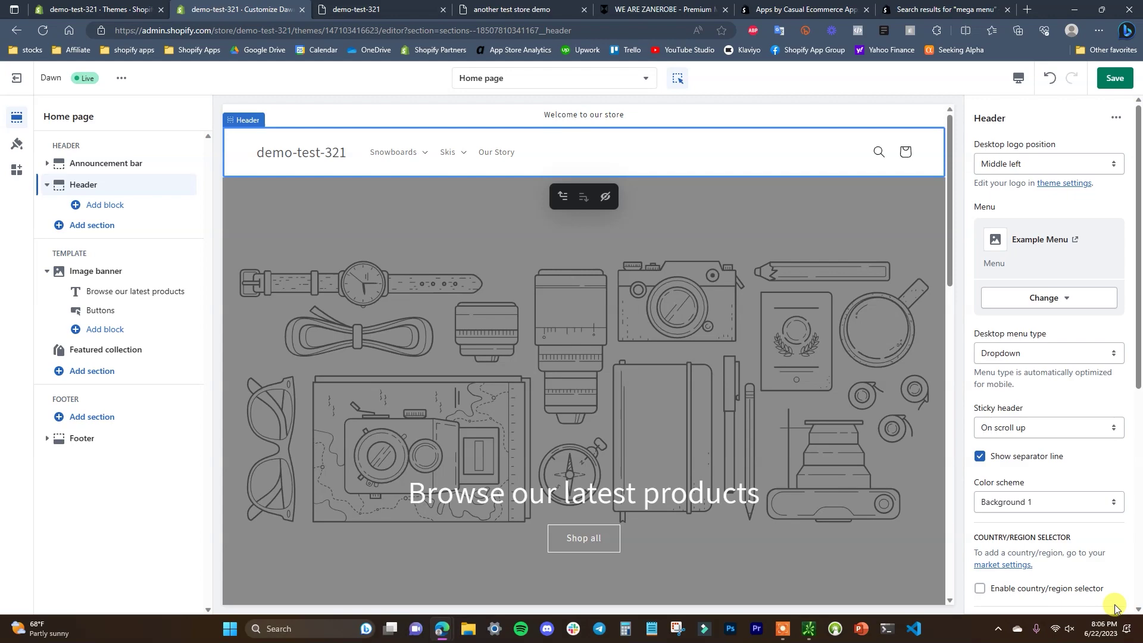
- Save the Dawn header change and preview Snowboards' dropdown with its Beginner submenu
click(1114, 80)
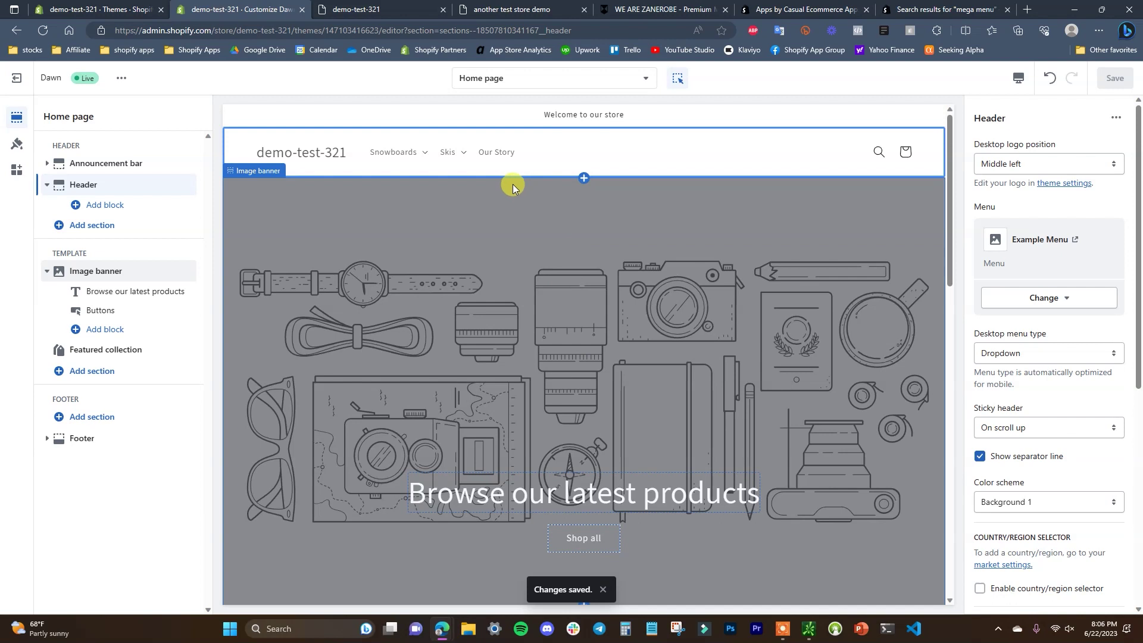
click(413, 157)
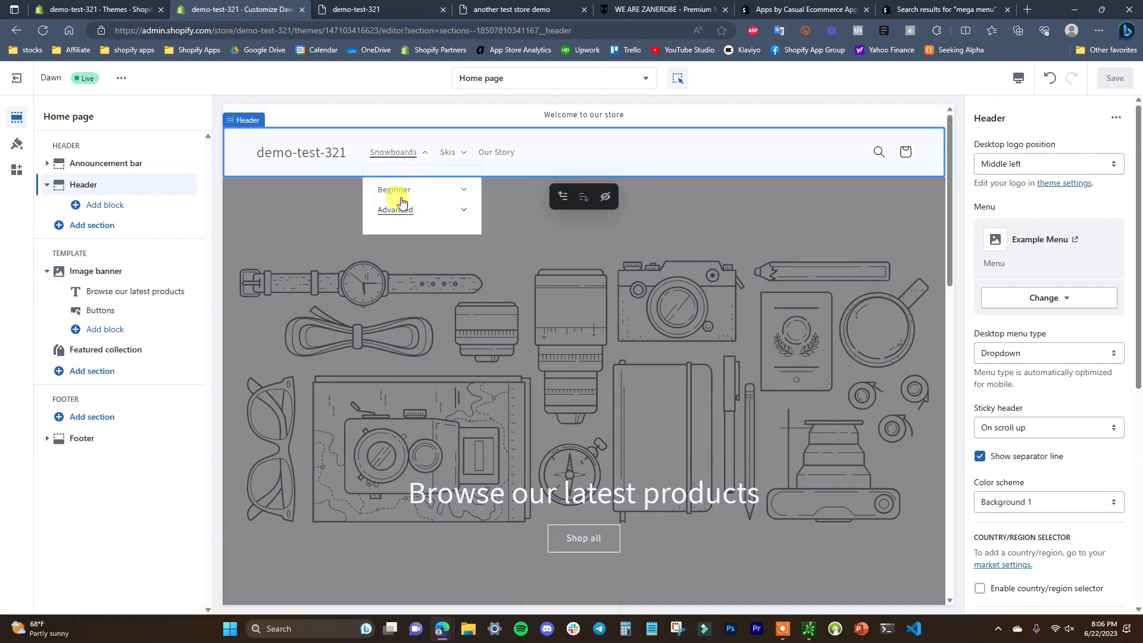
click(461, 193)
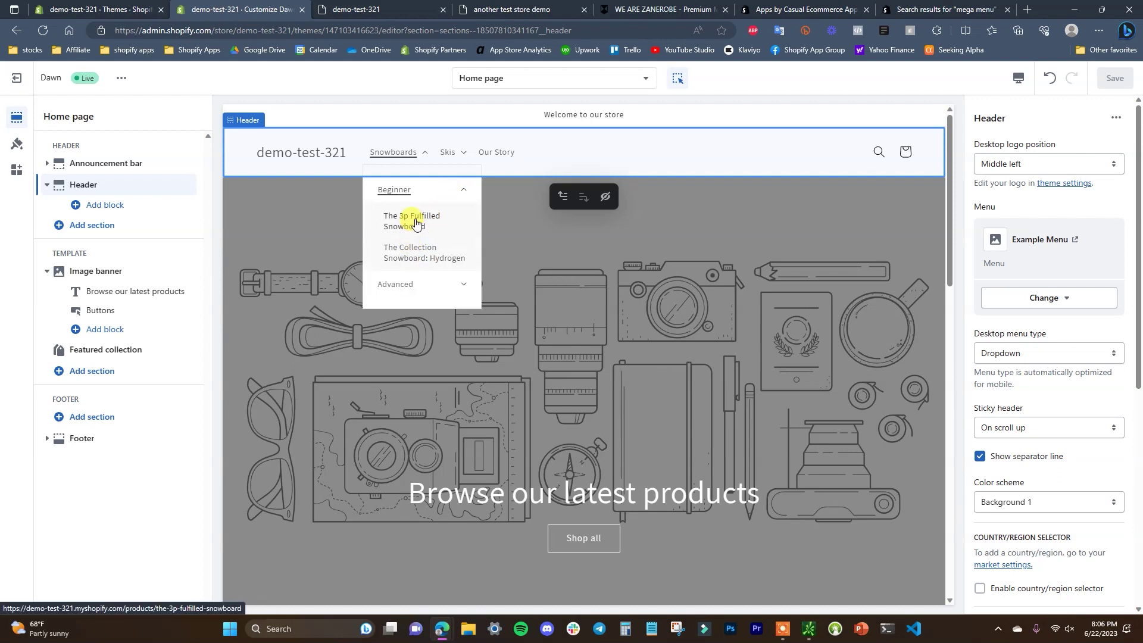
click(457, 189)
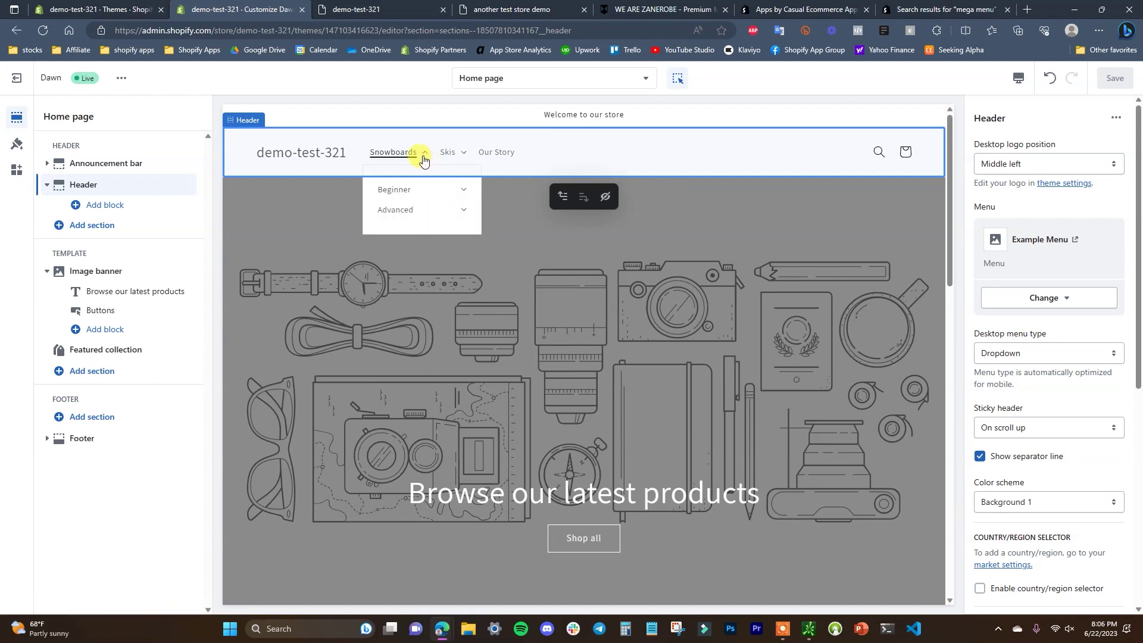
click(424, 158)
- Check the Skis dropdown, then reopen Snowboards to show Beginner's products
click(447, 153)
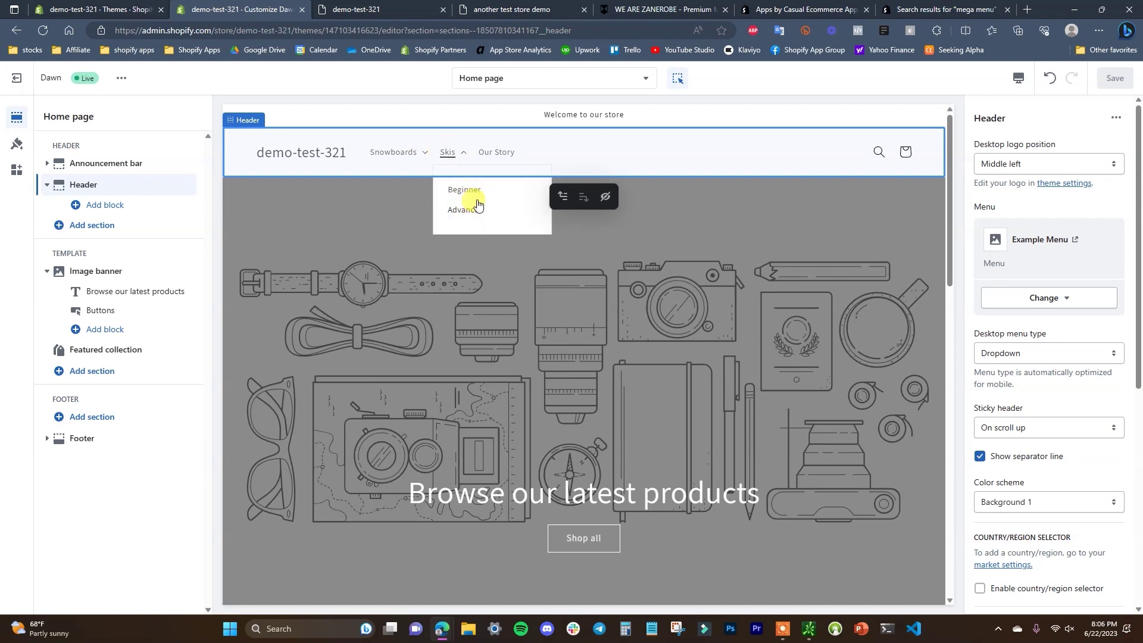
click(457, 164)
click(421, 156)
click(420, 156)
click(420, 156)
click(444, 192)
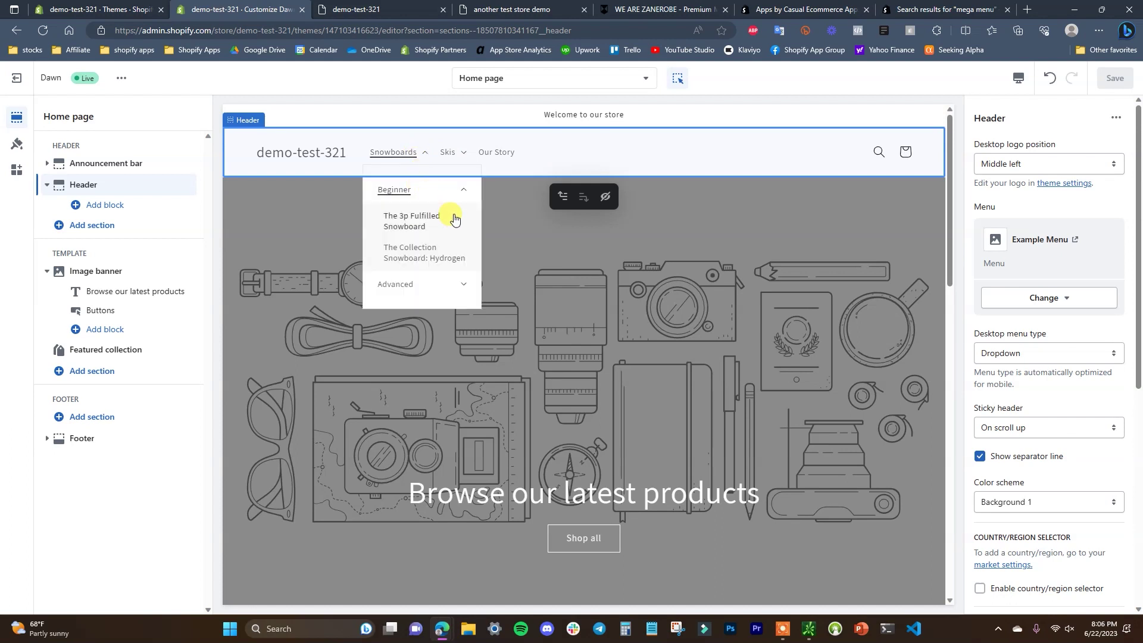
click(416, 166)
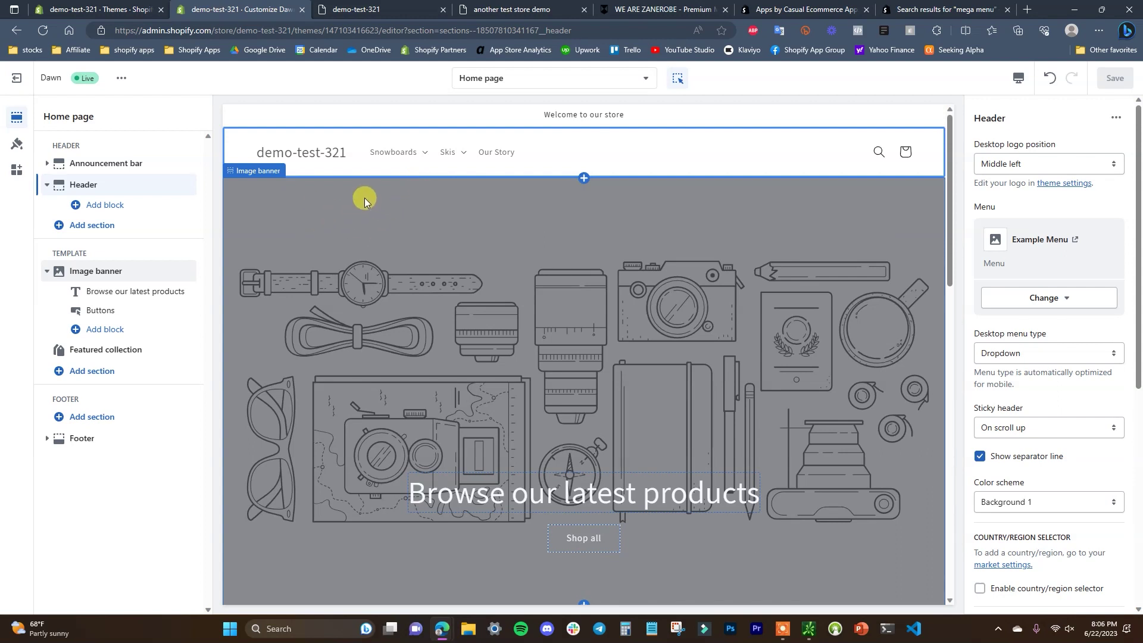
- Open the Enterprise theme in the editor and close the duplicate themes tab
click(26, 87)
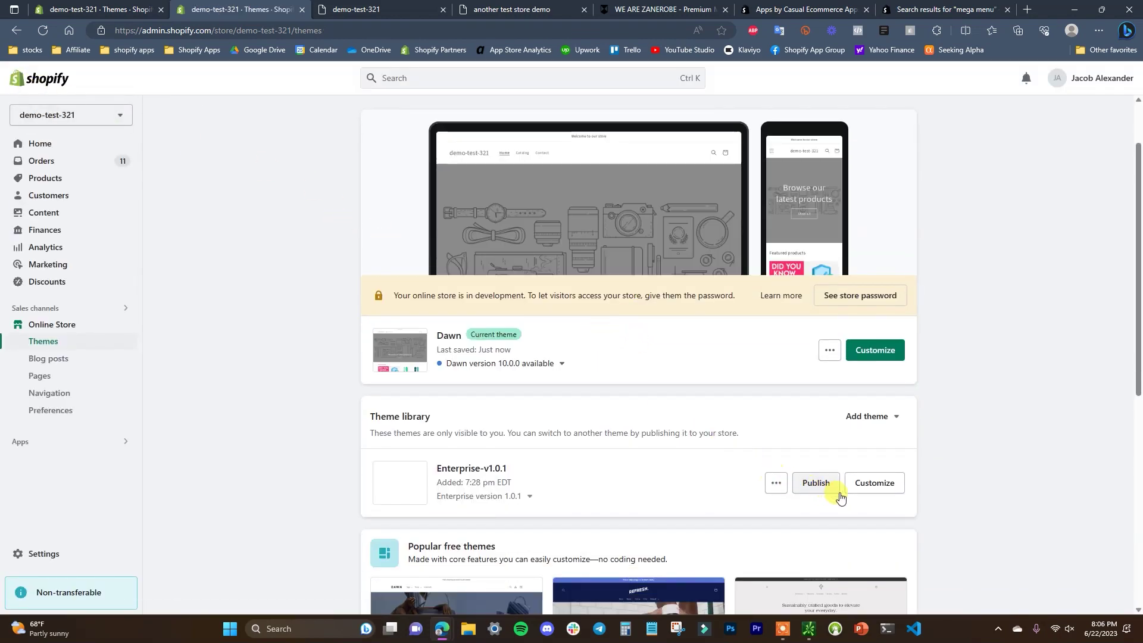
click(857, 493)
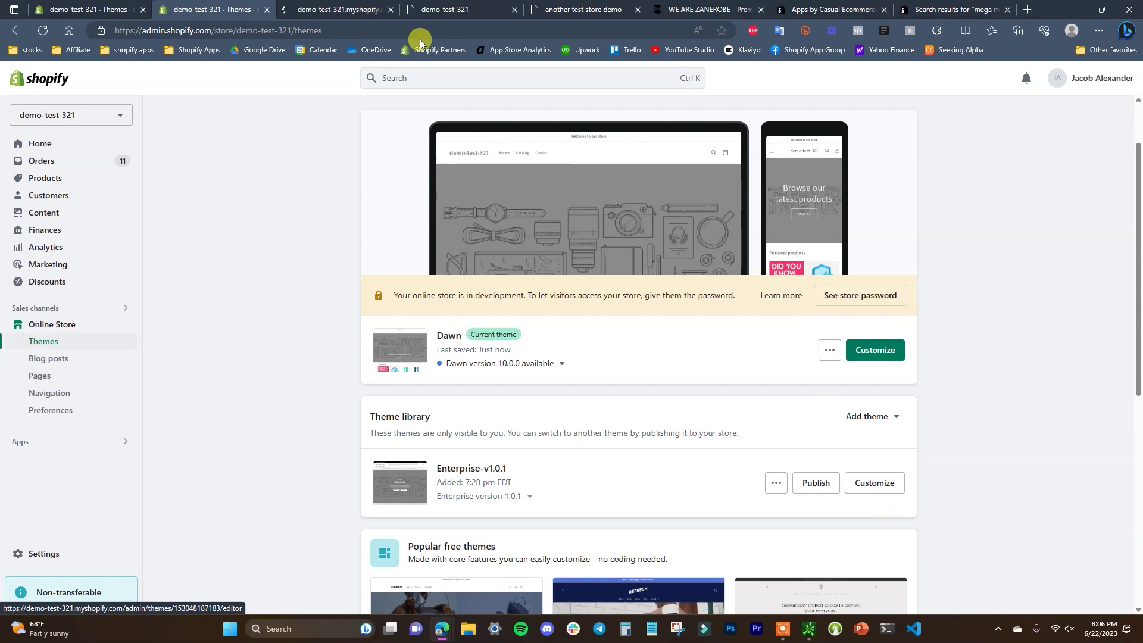
click(325, 11)
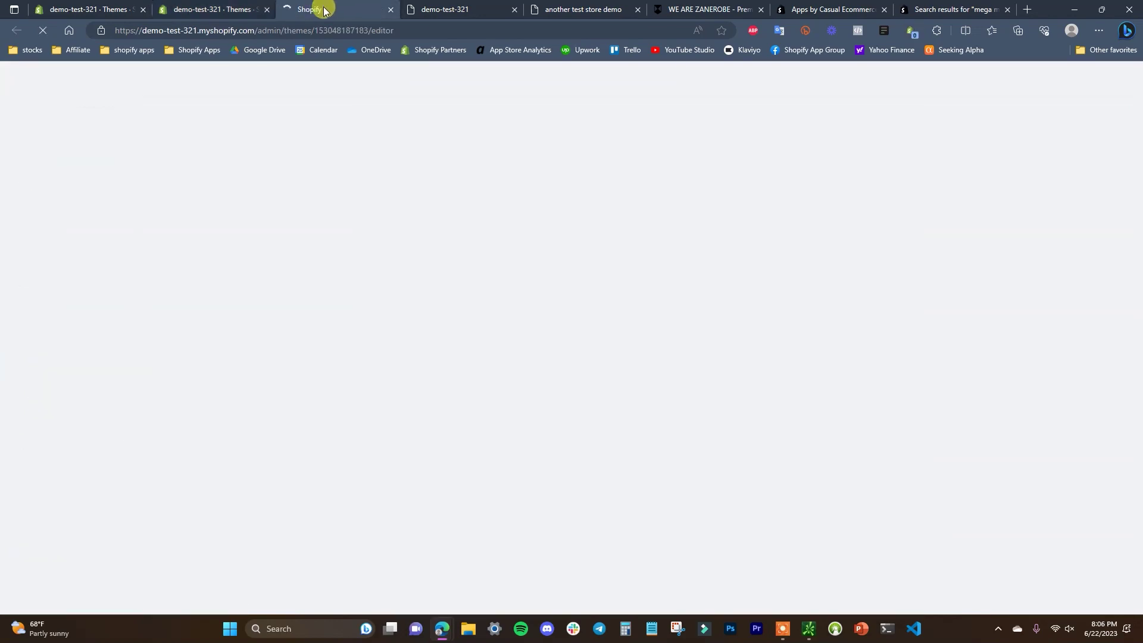
click(266, 10)
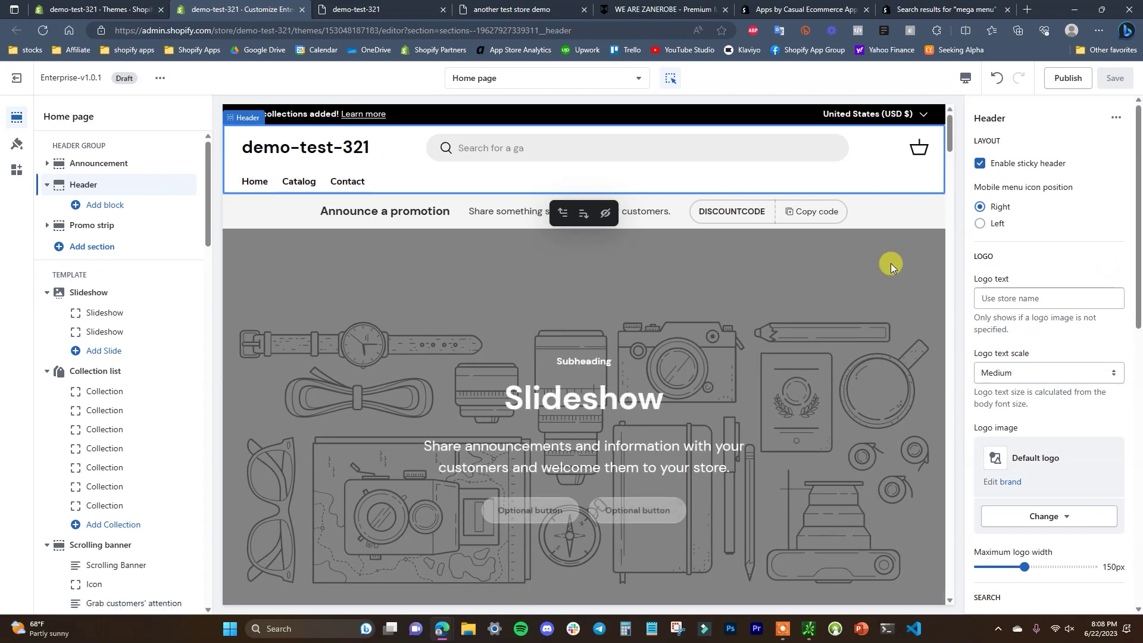
- Set the Enterprise header's main menu to Example Menu
scroll(1028, 298, down, 7)
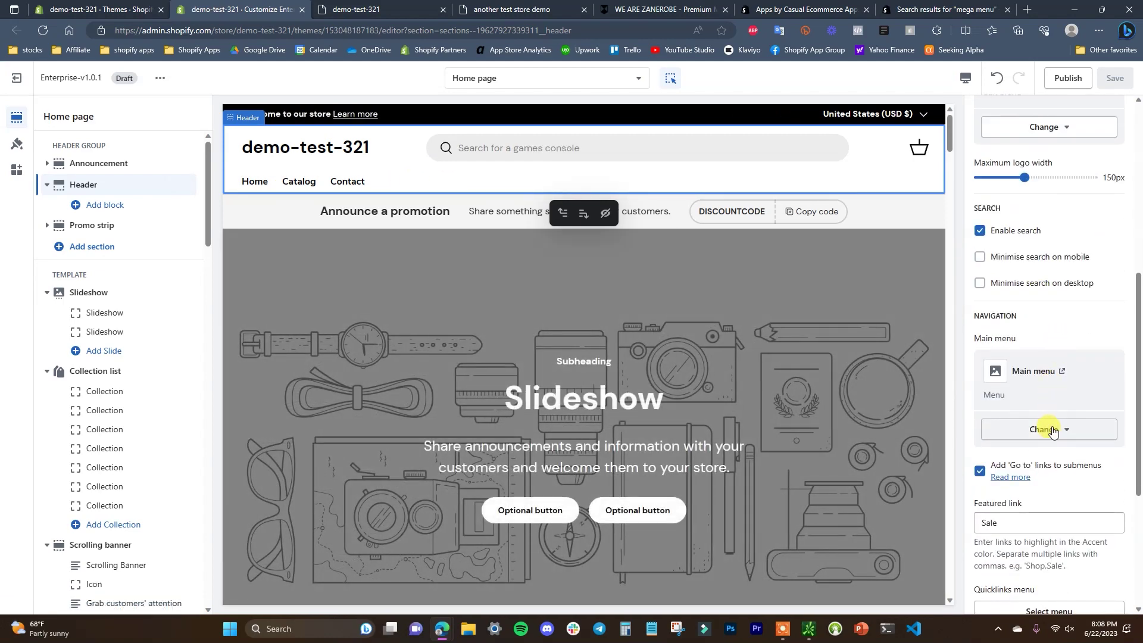
click(1053, 431)
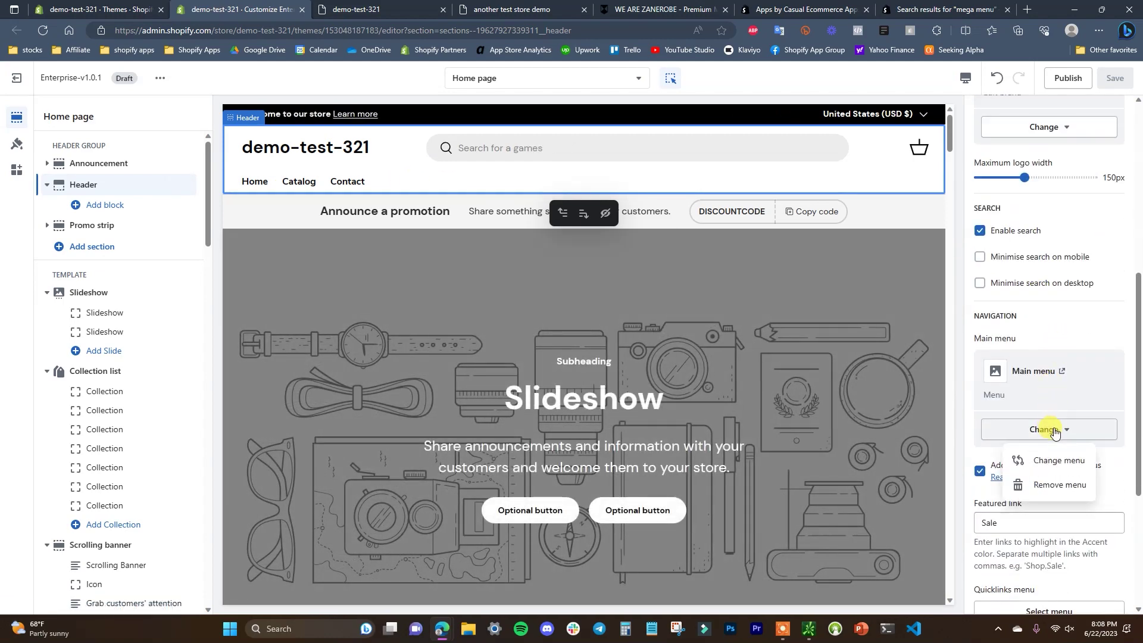
click(1051, 460)
click(1051, 223)
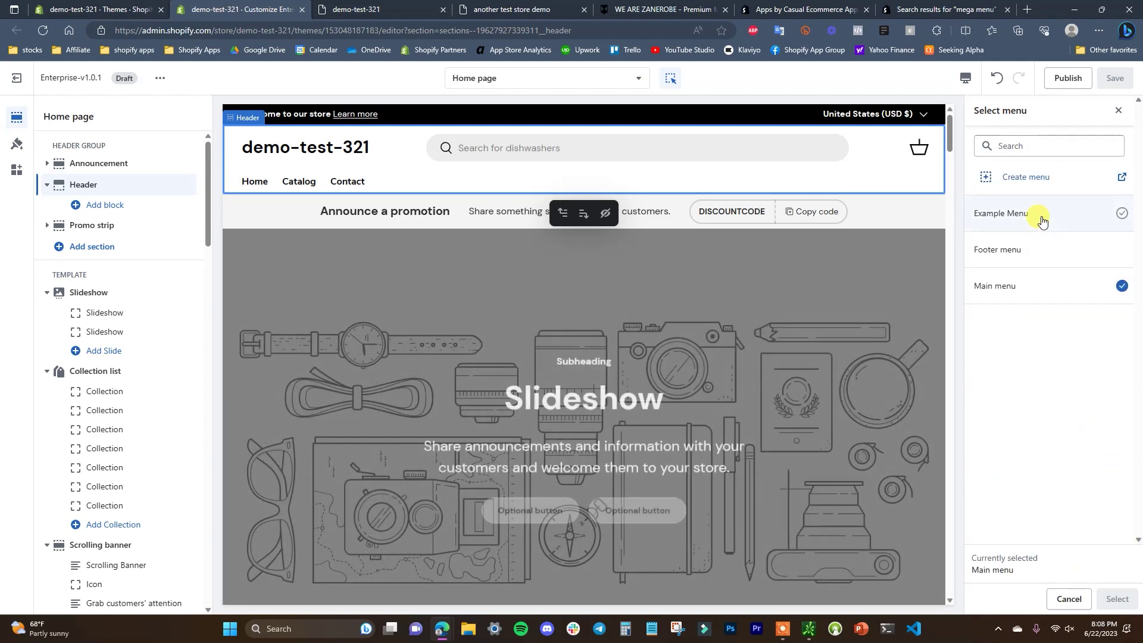
click(1117, 599)
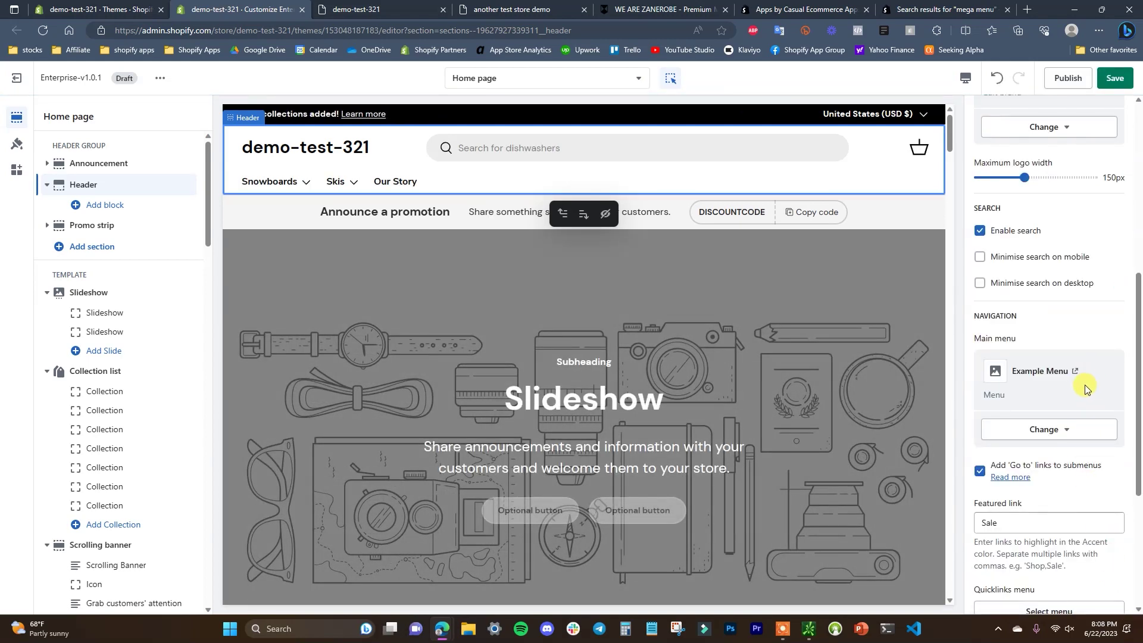
scroll(1071, 357, up, 7)
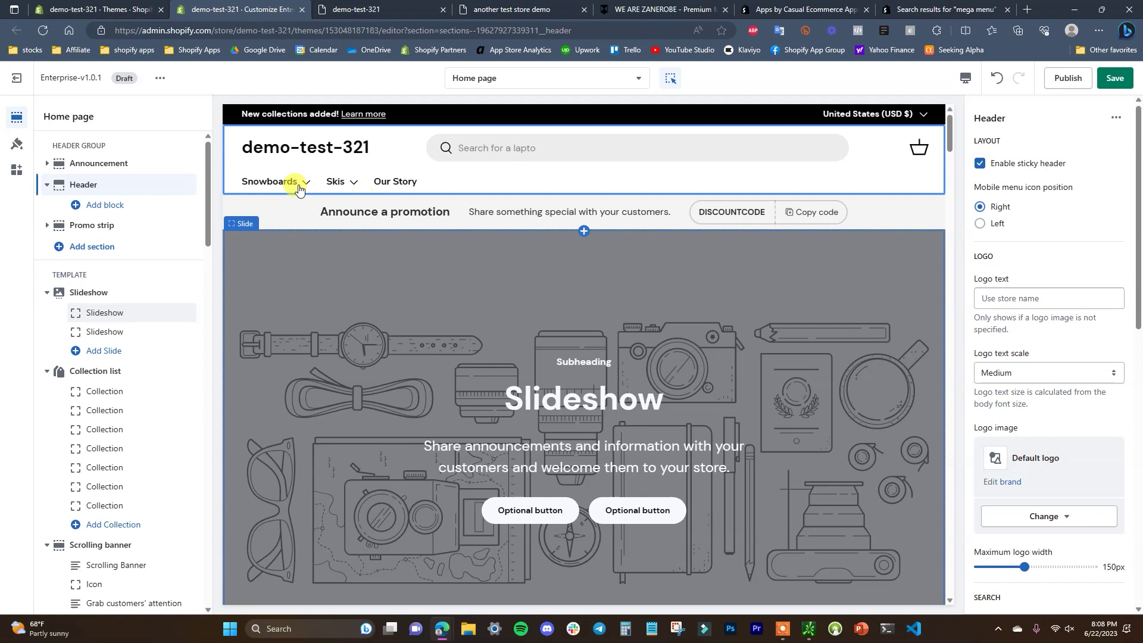
- Preview the Snowboards dropdown and its Beginner group in the Enterprise header
click(299, 185)
click(321, 217)
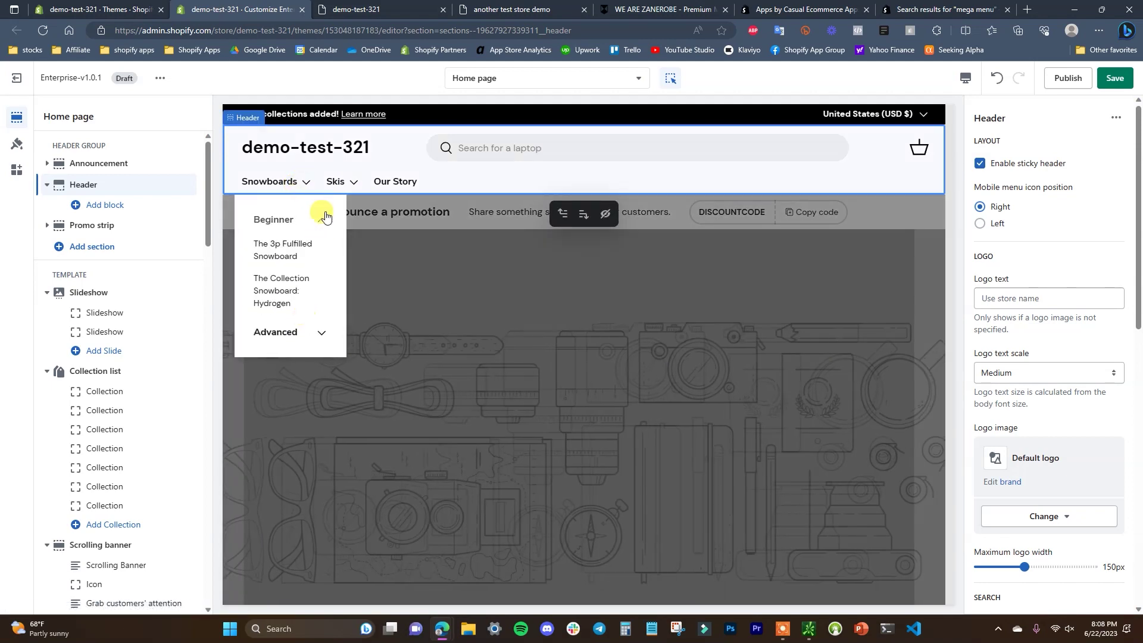
click(307, 186)
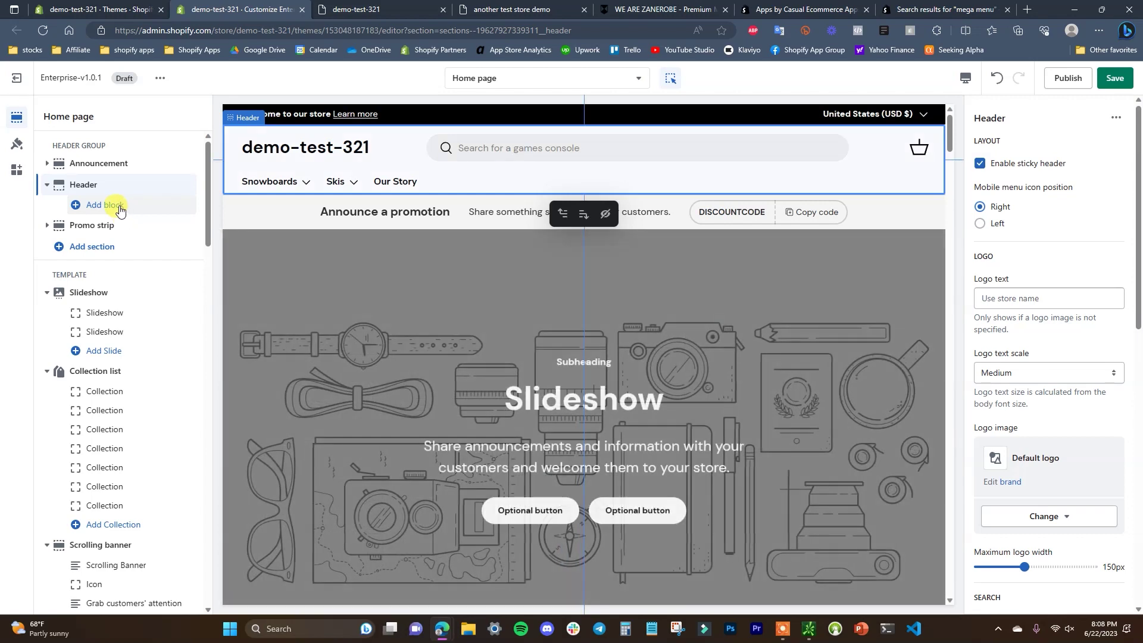
- Add a Column Mega Menu block to the header
click(122, 213)
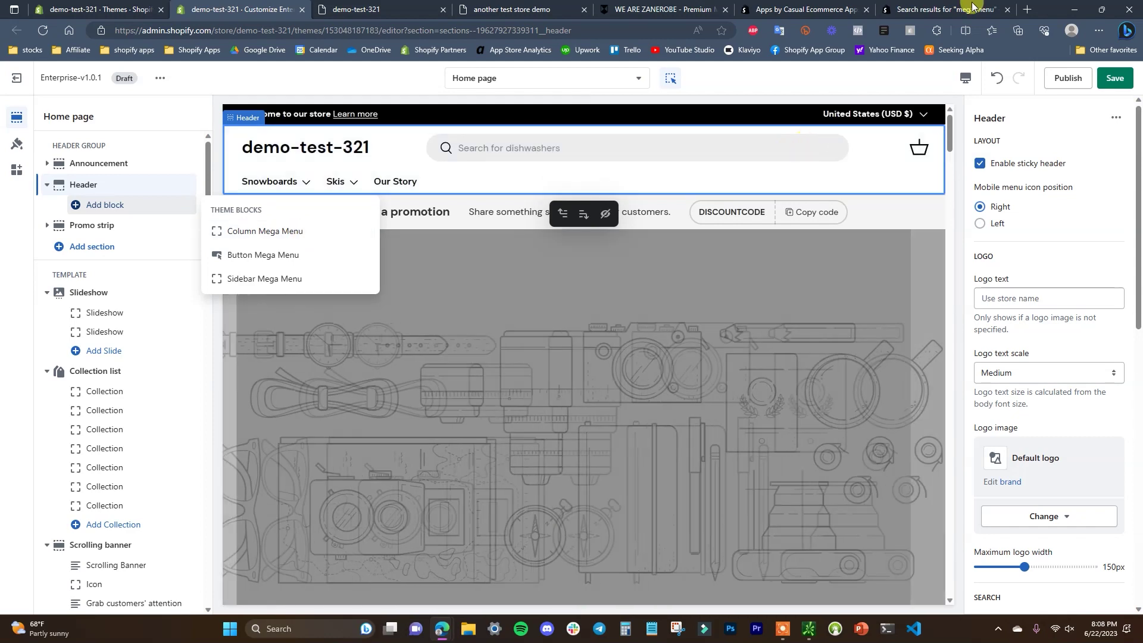
click(957, 9)
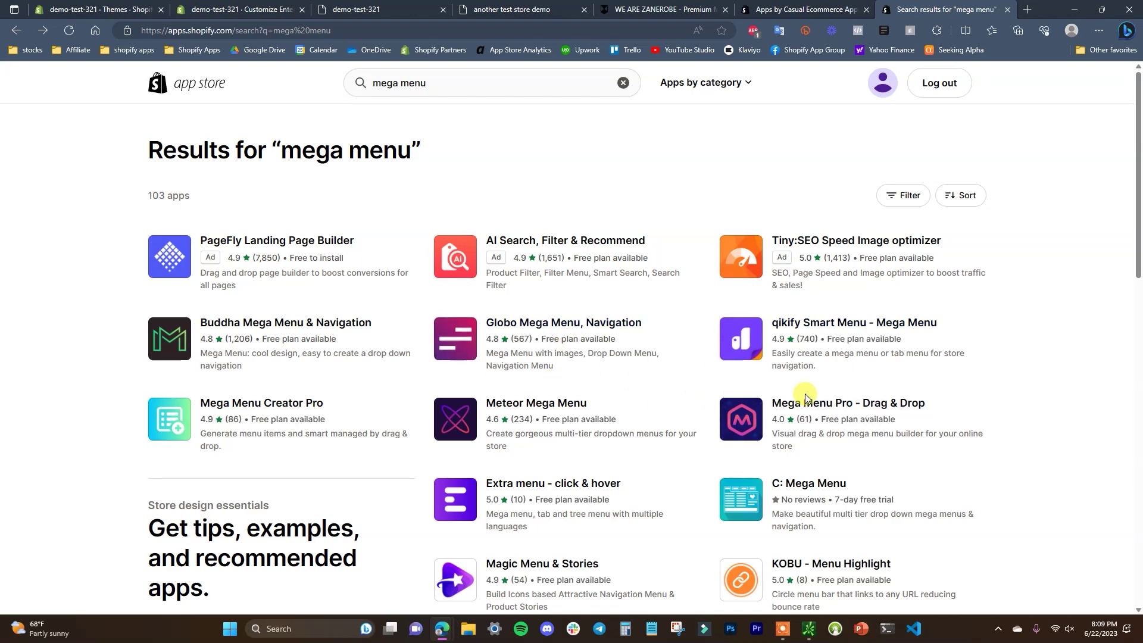
click(202, 7)
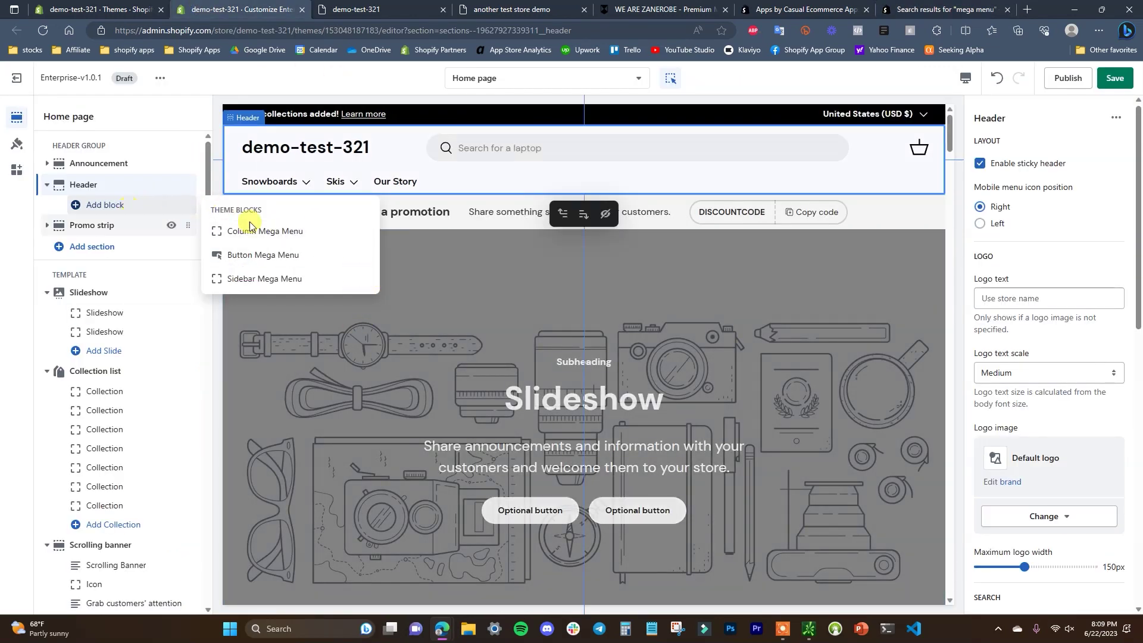
click(299, 233)
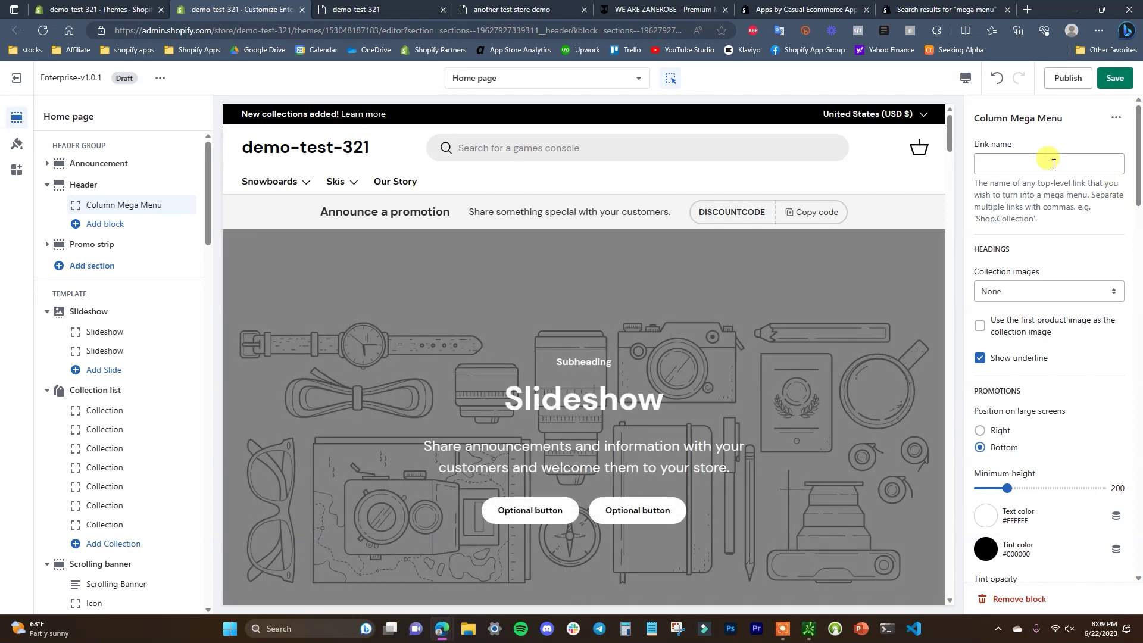
- Enter 'Snowboards' as the Column Mega Menu block's link name
text(owboard)
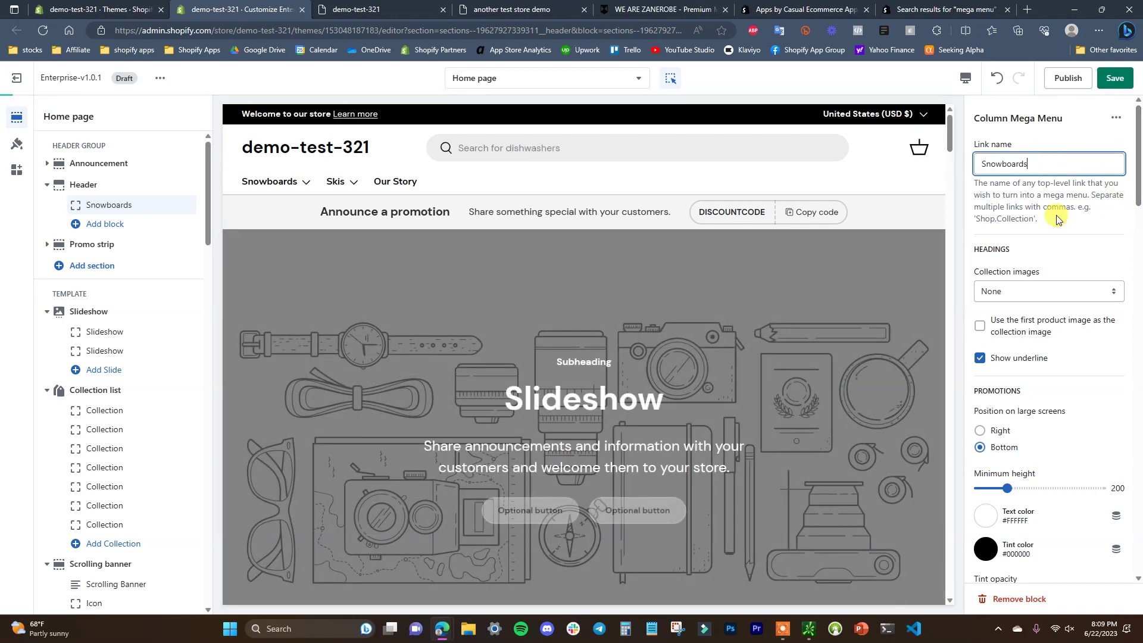
text(s)
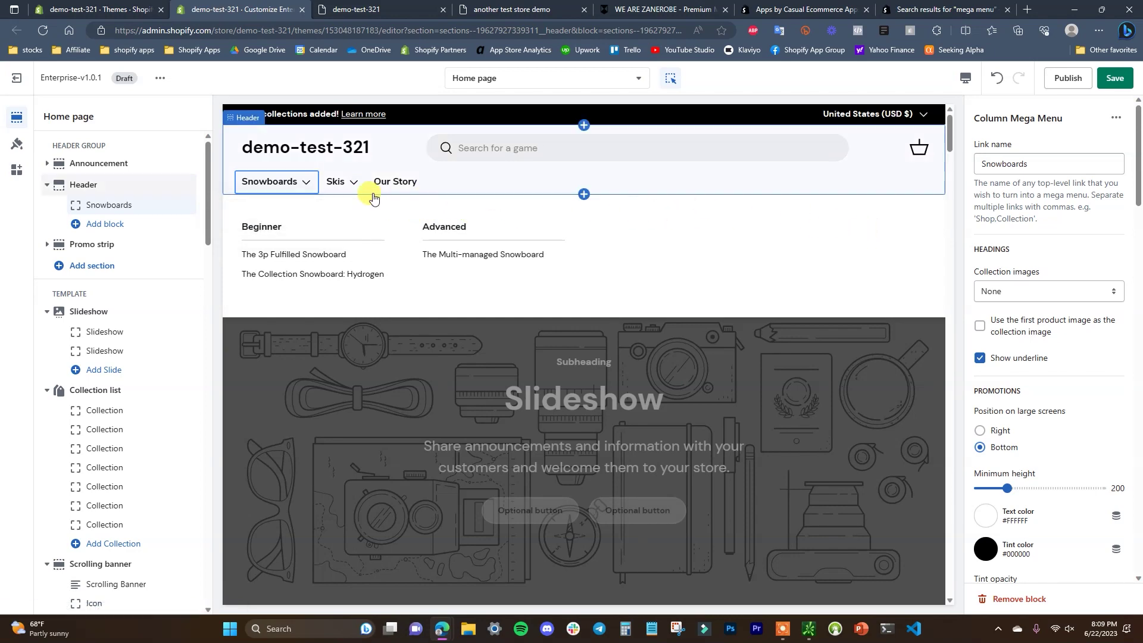
- Compare the Snowboards mega menu with Zanerobe's Shop menu, then save the theme with Ctrl+S
mouse_move(355, 188)
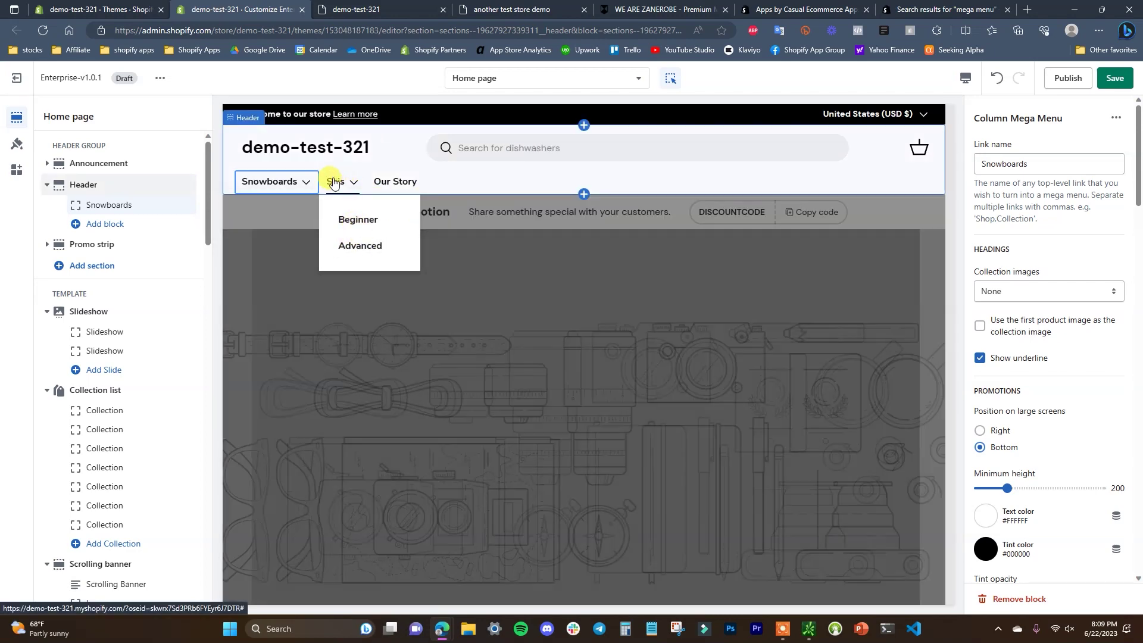
mouse_move(296, 184)
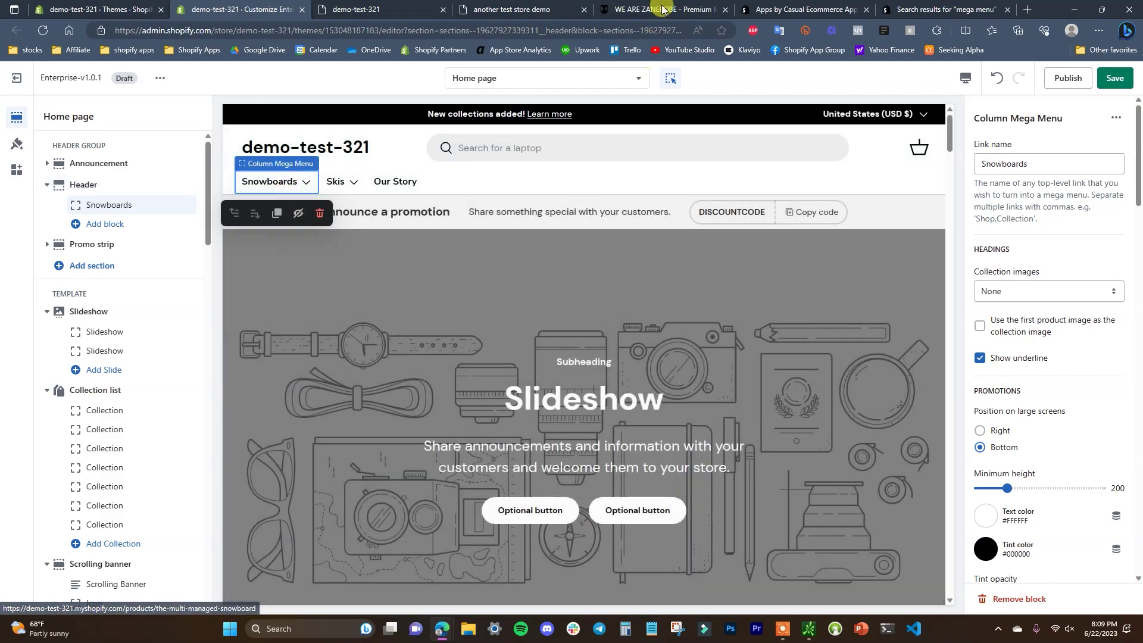
click(655, 9)
mouse_move(465, 113)
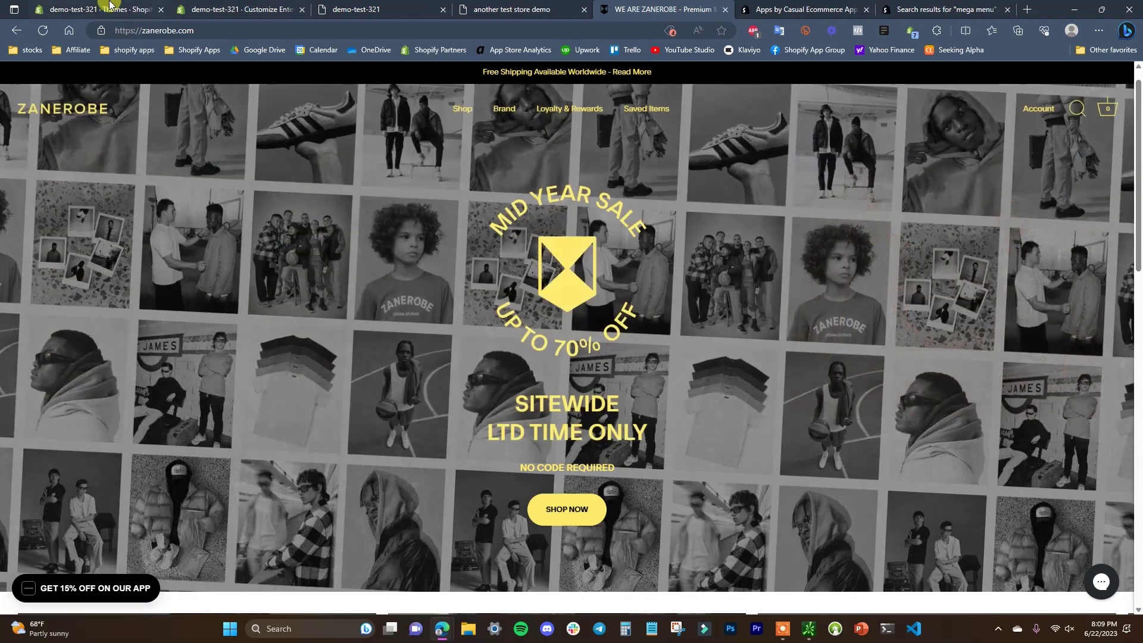
click(101, 9)
click(235, 10)
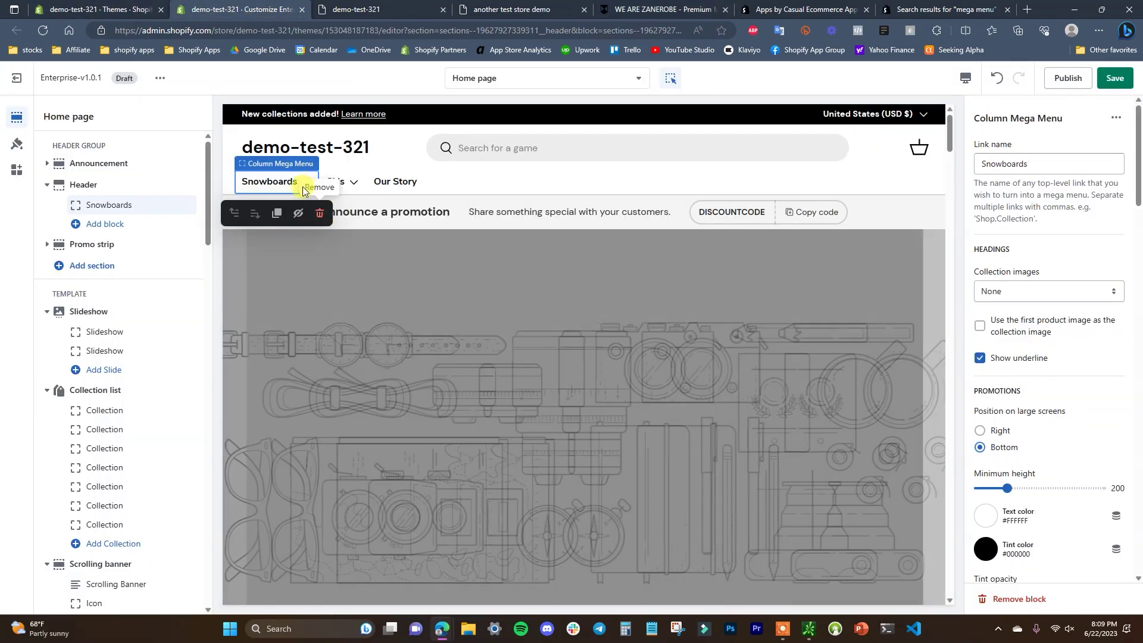
mouse_move(293, 185)
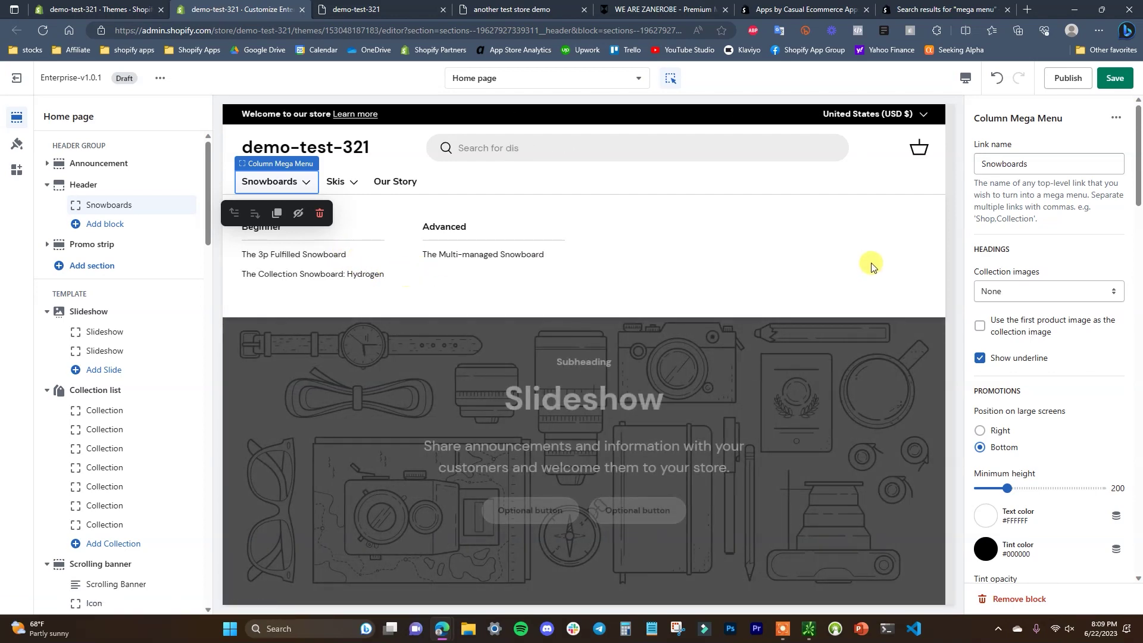
key(ctrl+s)
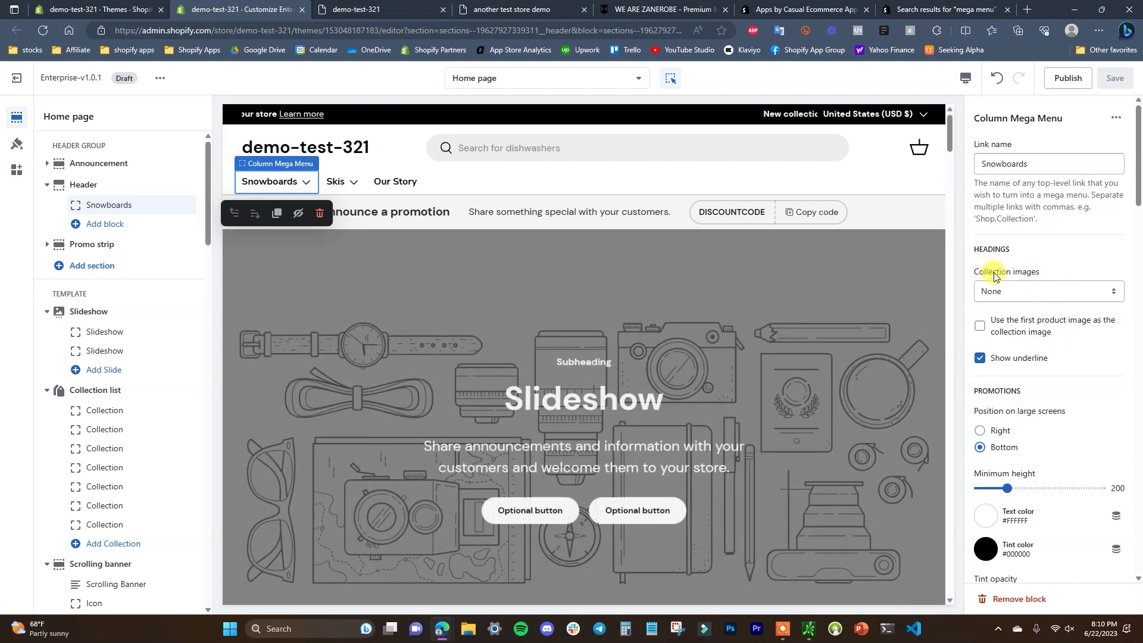
- Try Standard collection images in the mega menu, then set them back to None
click(1066, 294)
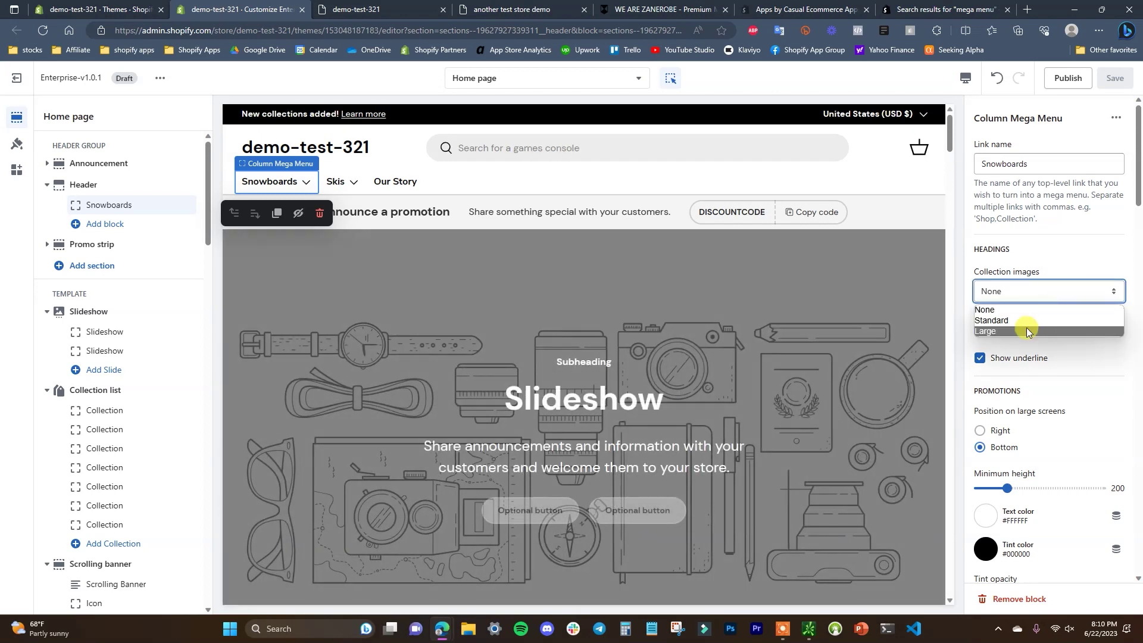
click(1035, 321)
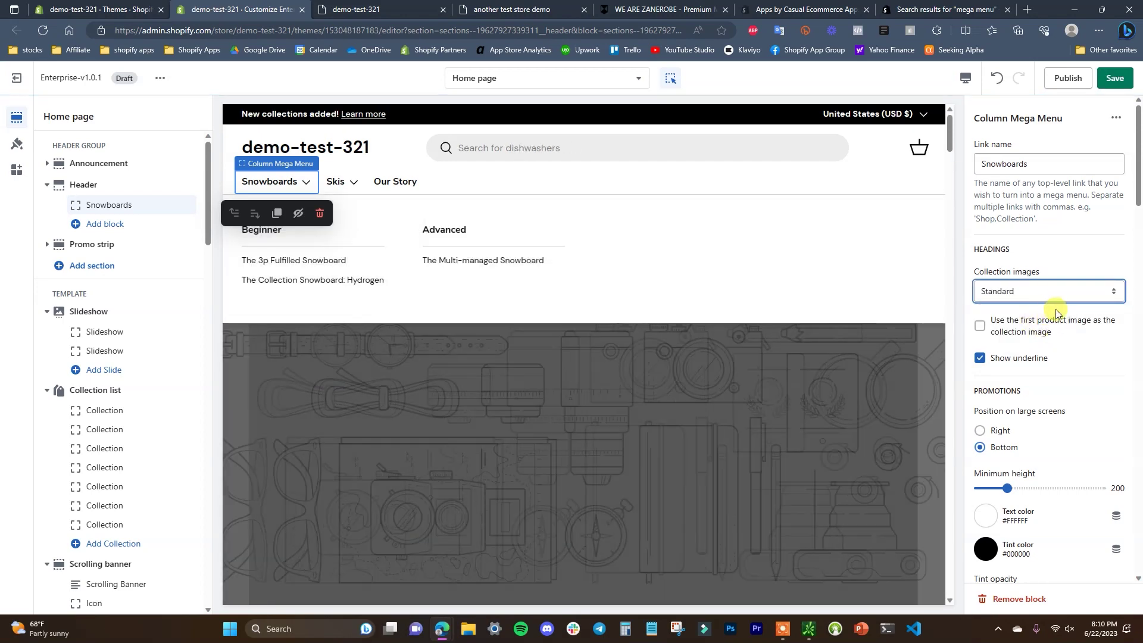
click(1043, 292)
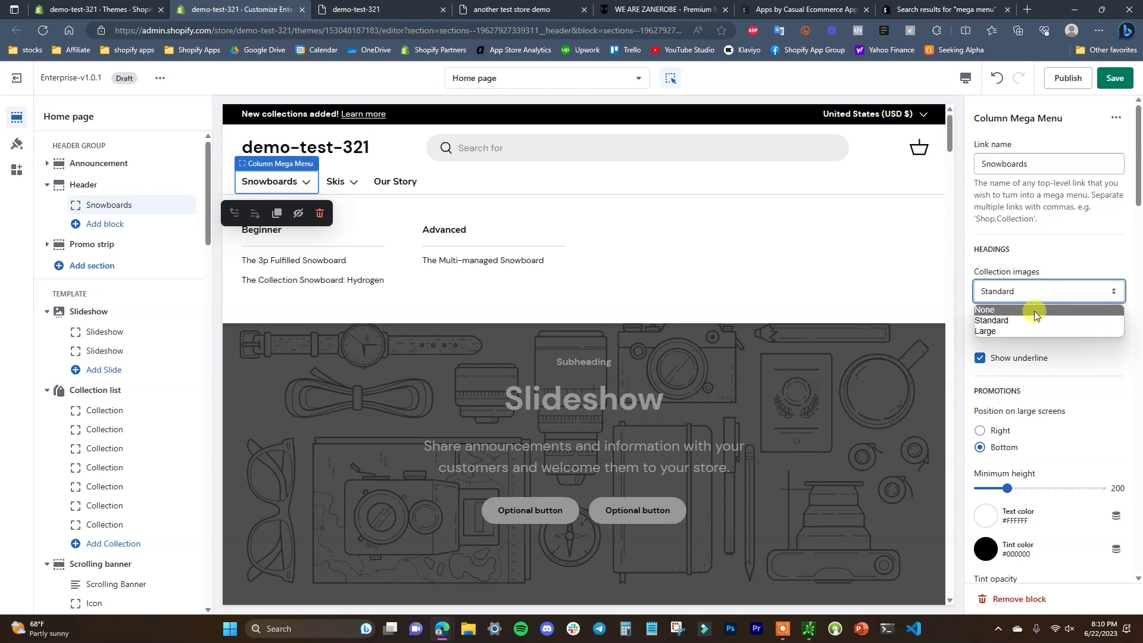
click(1036, 307)
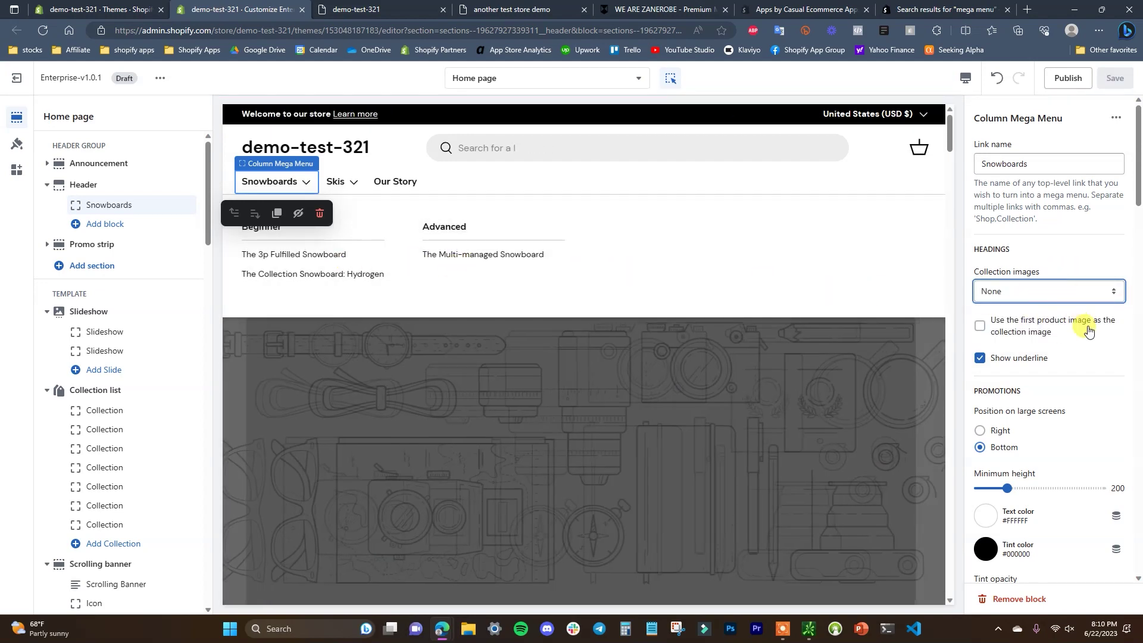
- Set Promotion 1's image to Main_9129b69a and raise its minimum height to 320
scroll(1071, 339, down, 4)
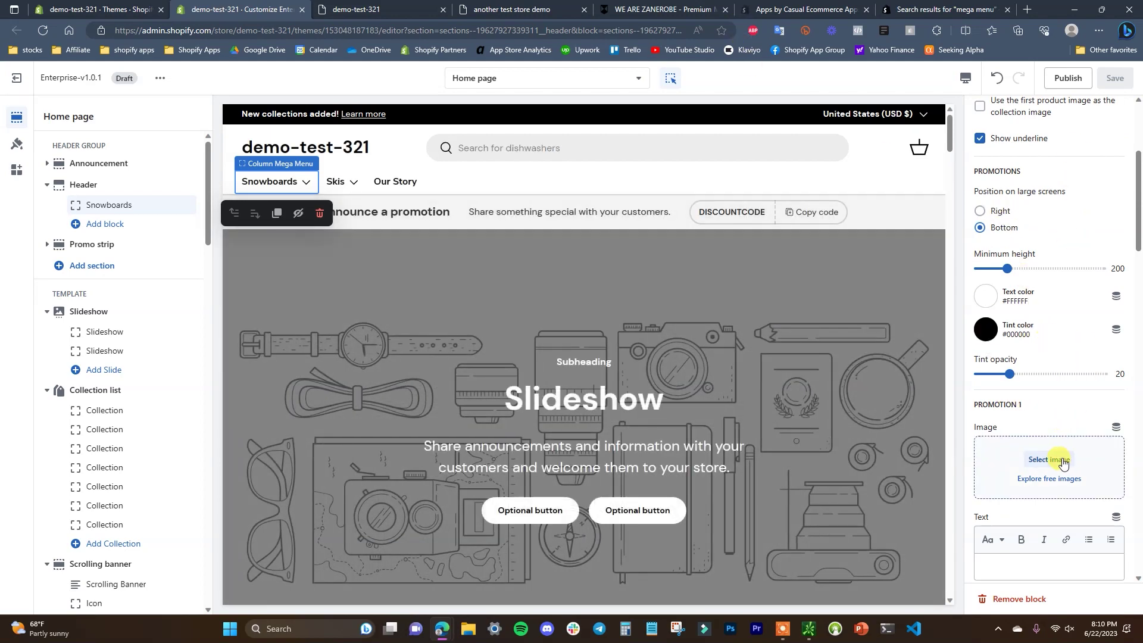
click(1048, 460)
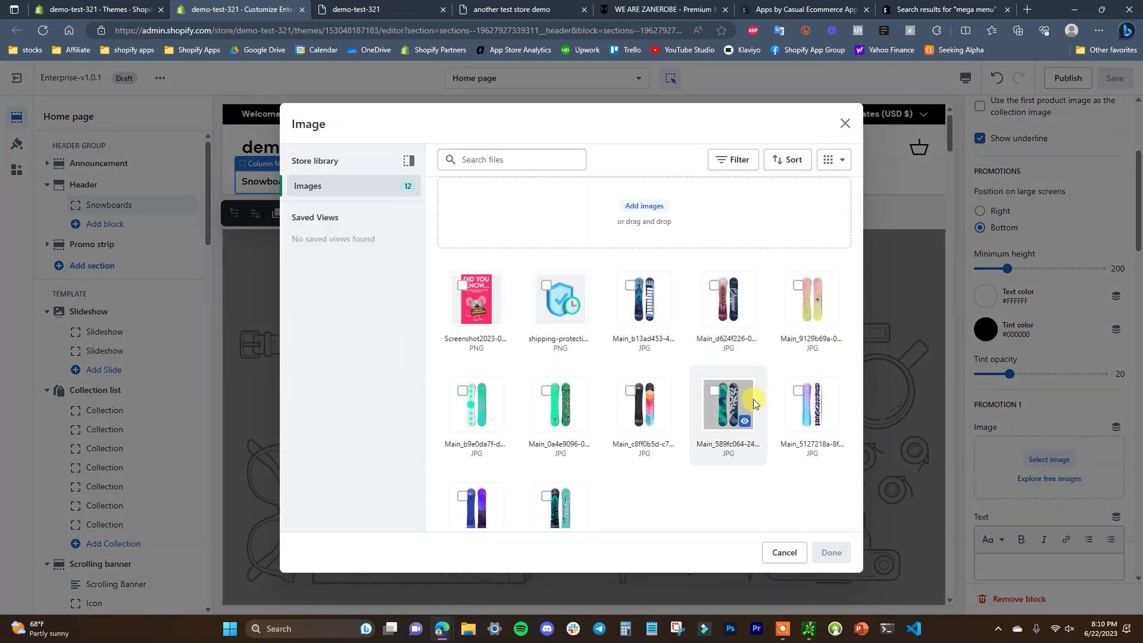
scroll(826, 386, down, 1)
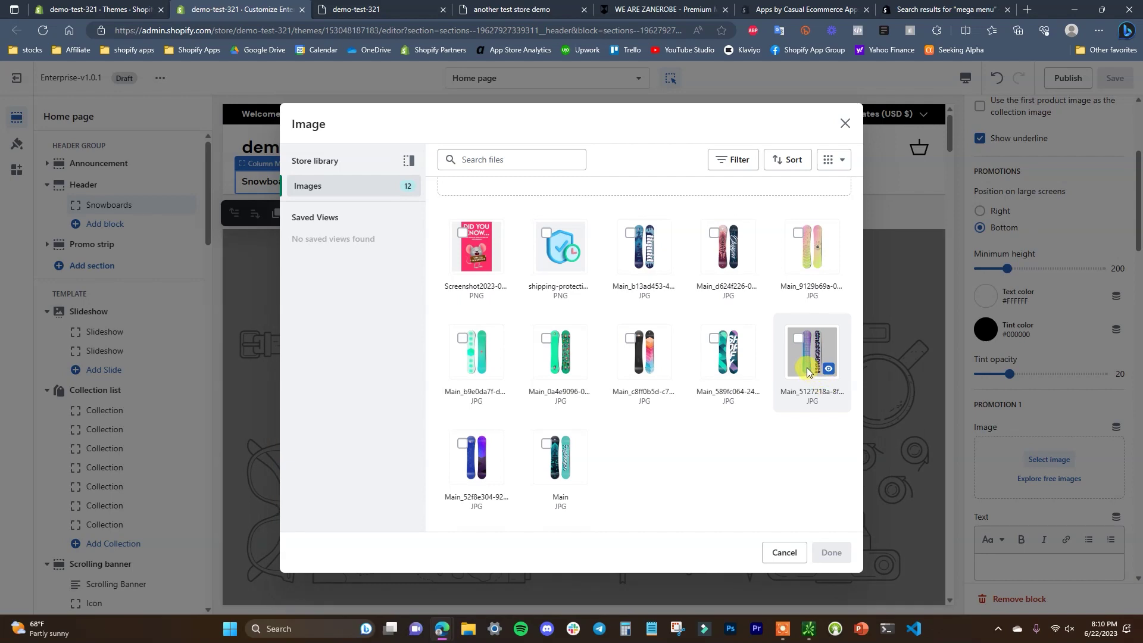
click(808, 266)
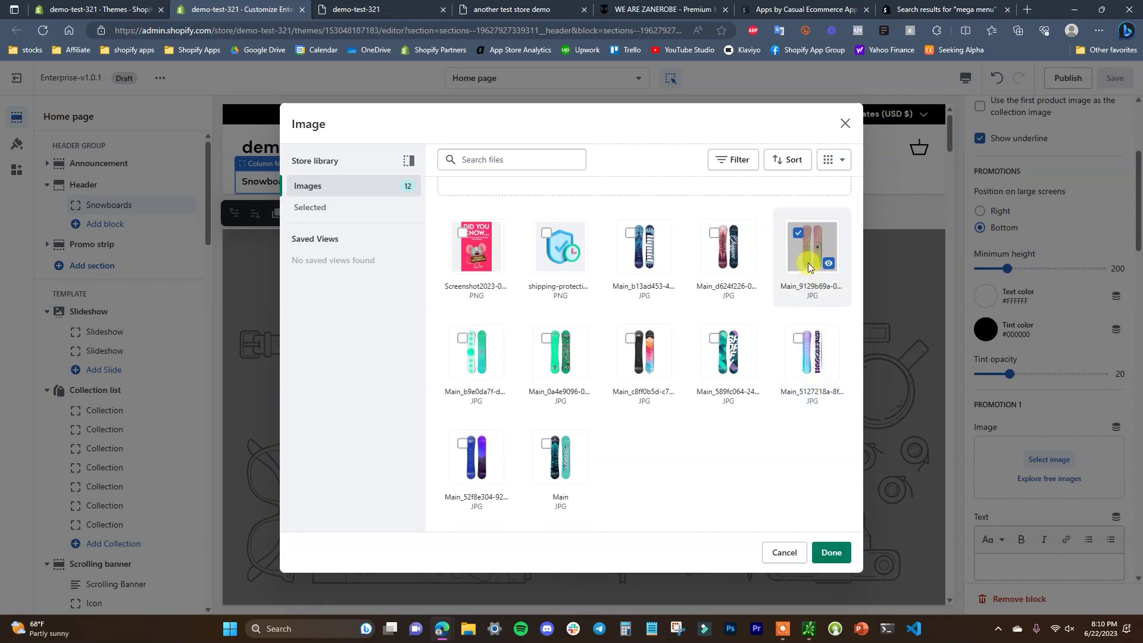
click(832, 552)
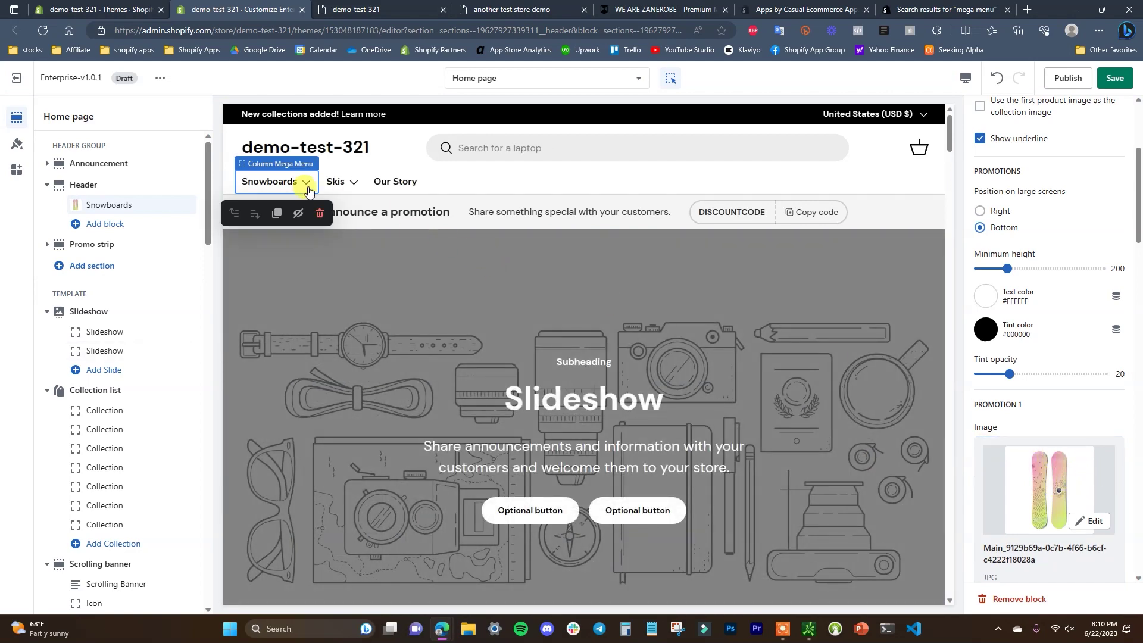
click(306, 184)
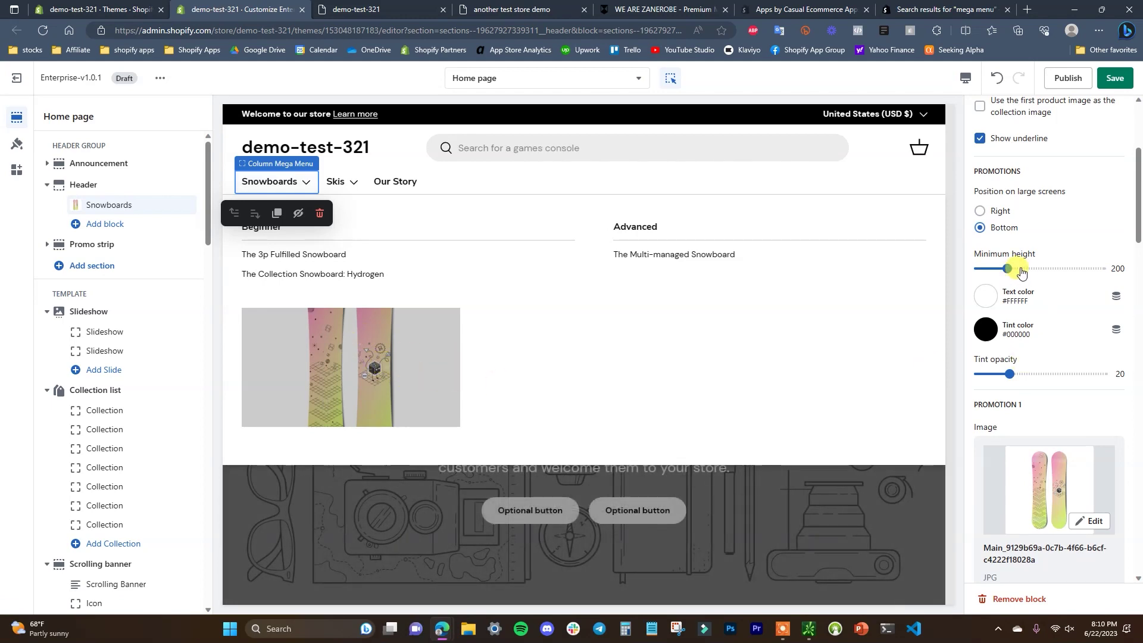
drag(1008, 268, 1025, 268)
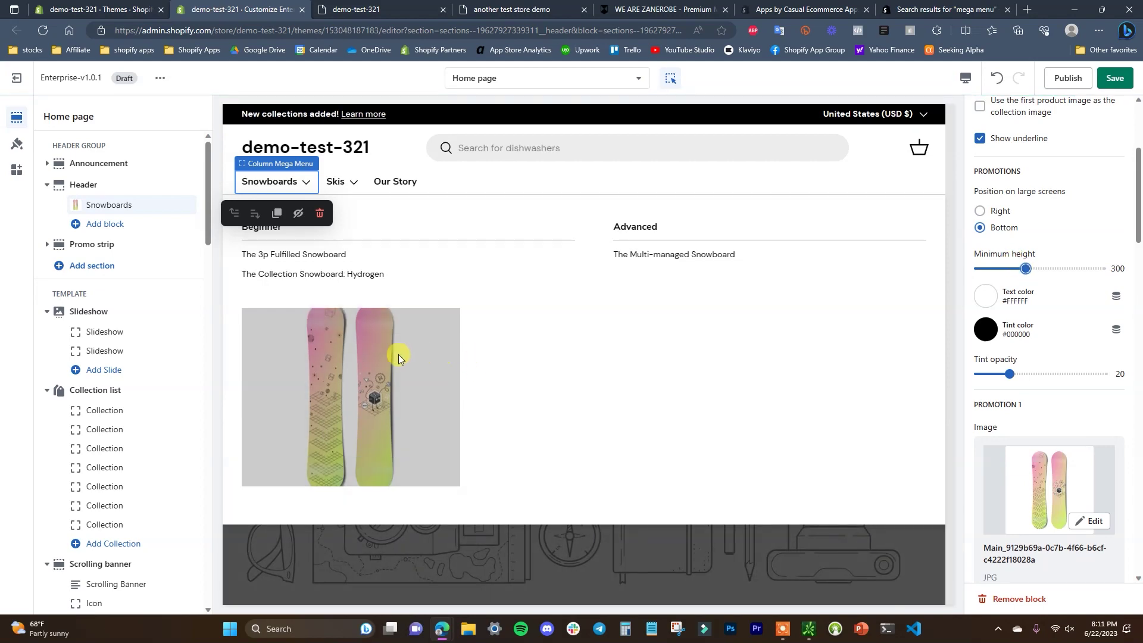
drag(1025, 268, 1027, 268)
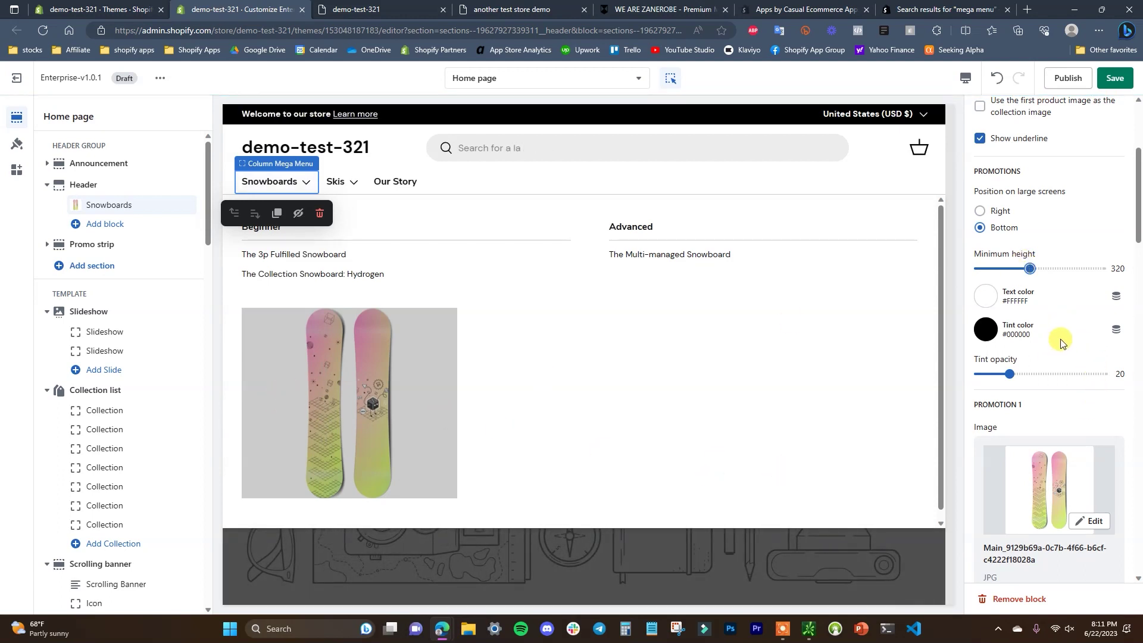
- Give the first promotion image the text '50% Off This Snowboard' and link it to The Multi-managed Snowboard
scroll(1065, 333, up, 1)
scroll(1072, 327, down, 6)
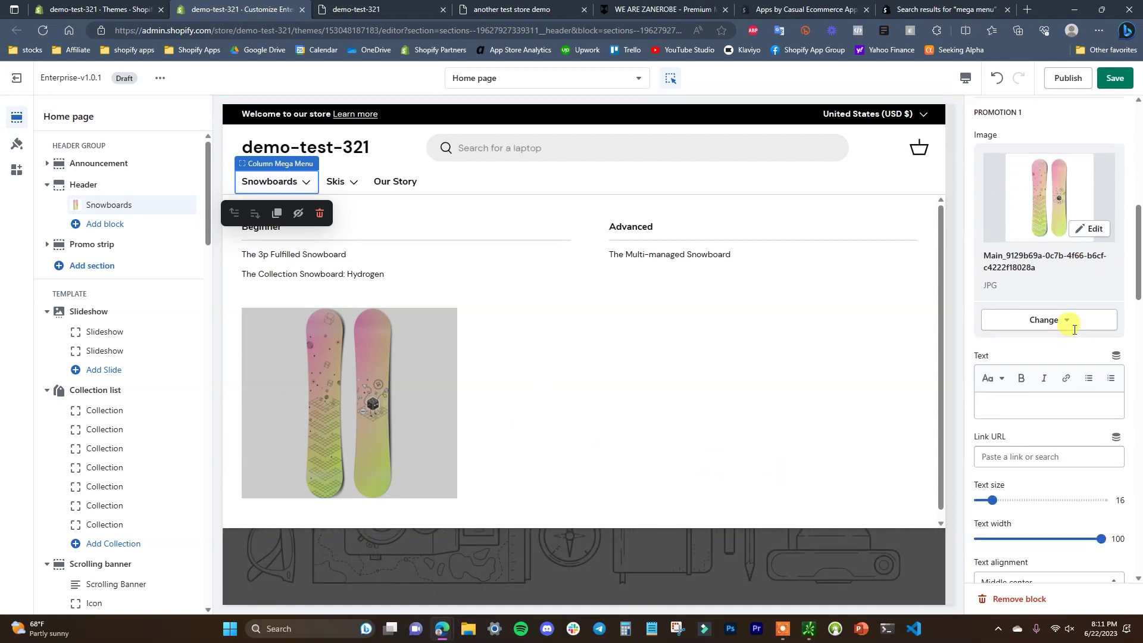
click(1034, 405)
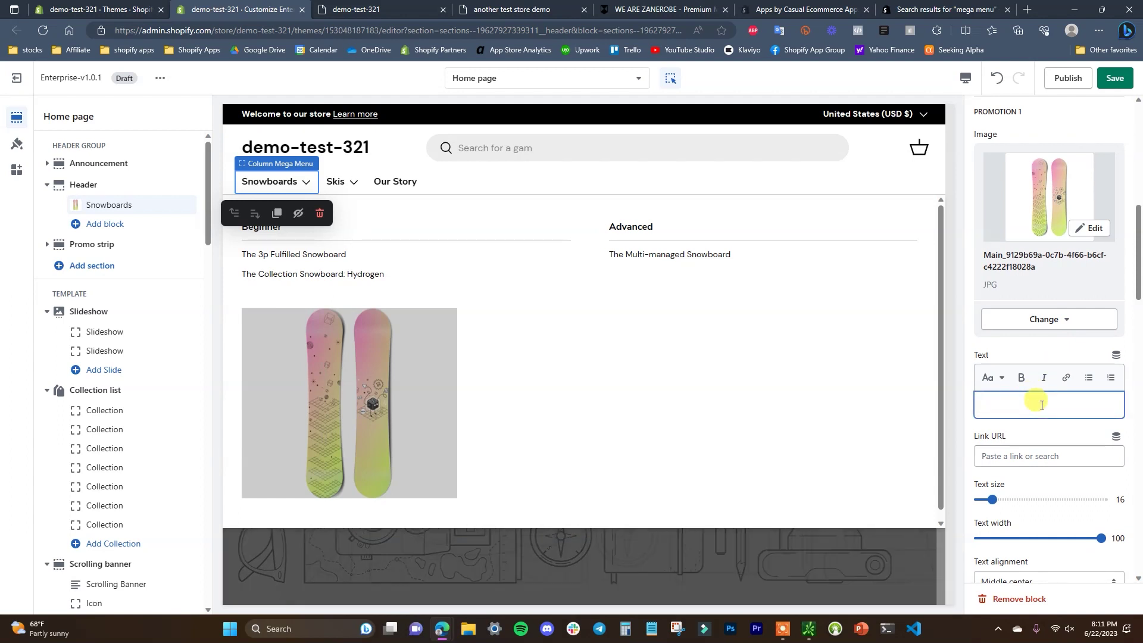
text(50% Off This Nowboard)
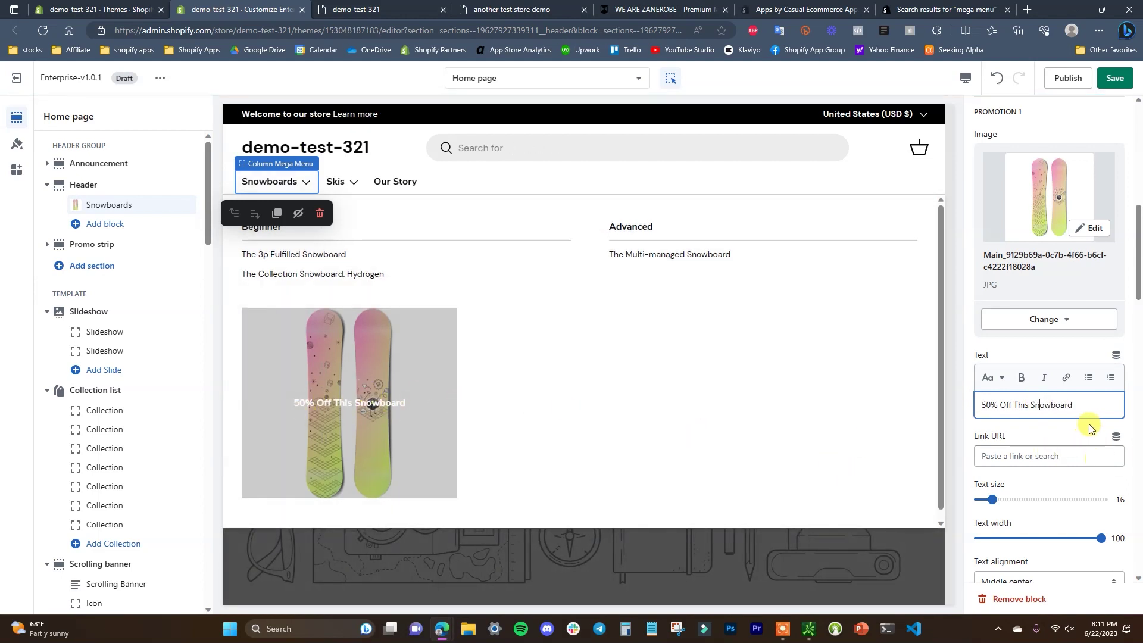
click(1036, 458)
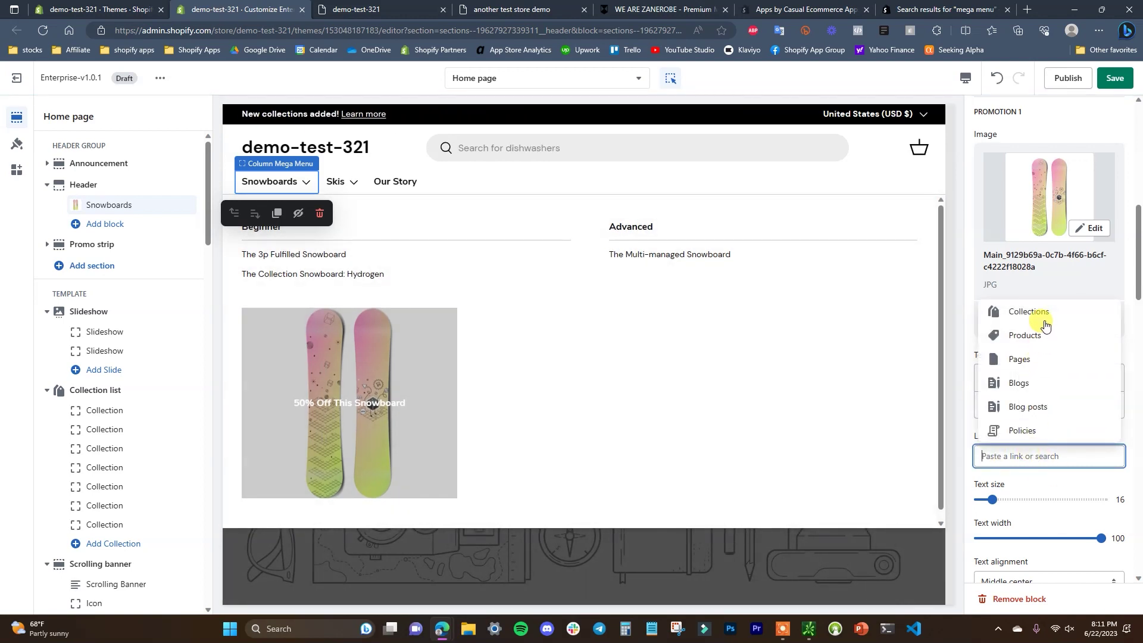
click(1023, 336)
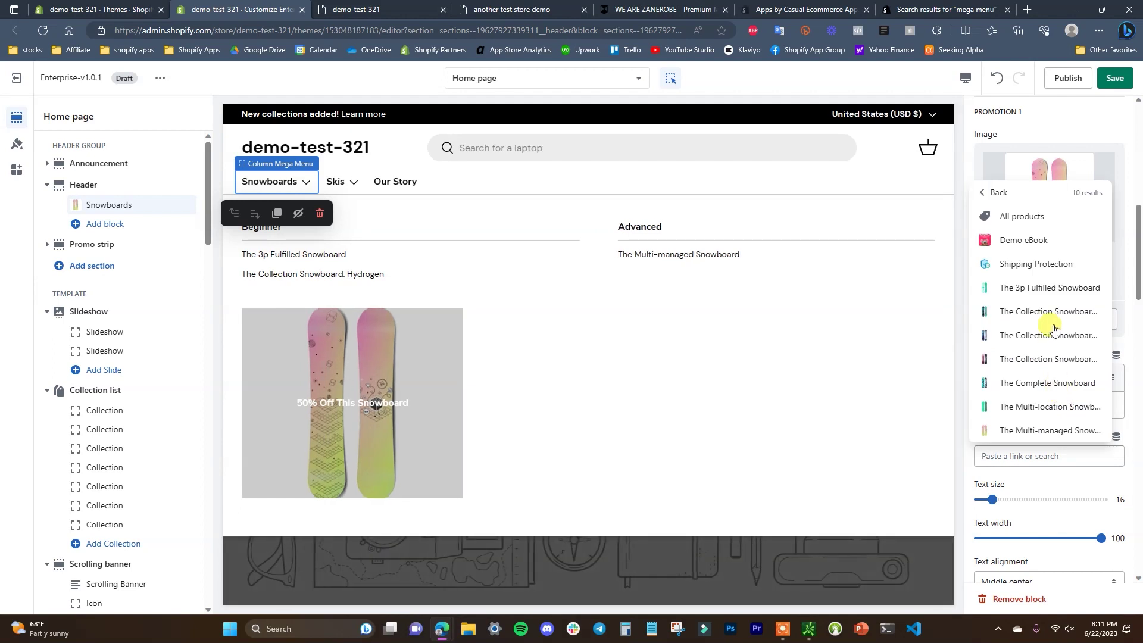
click(1048, 432)
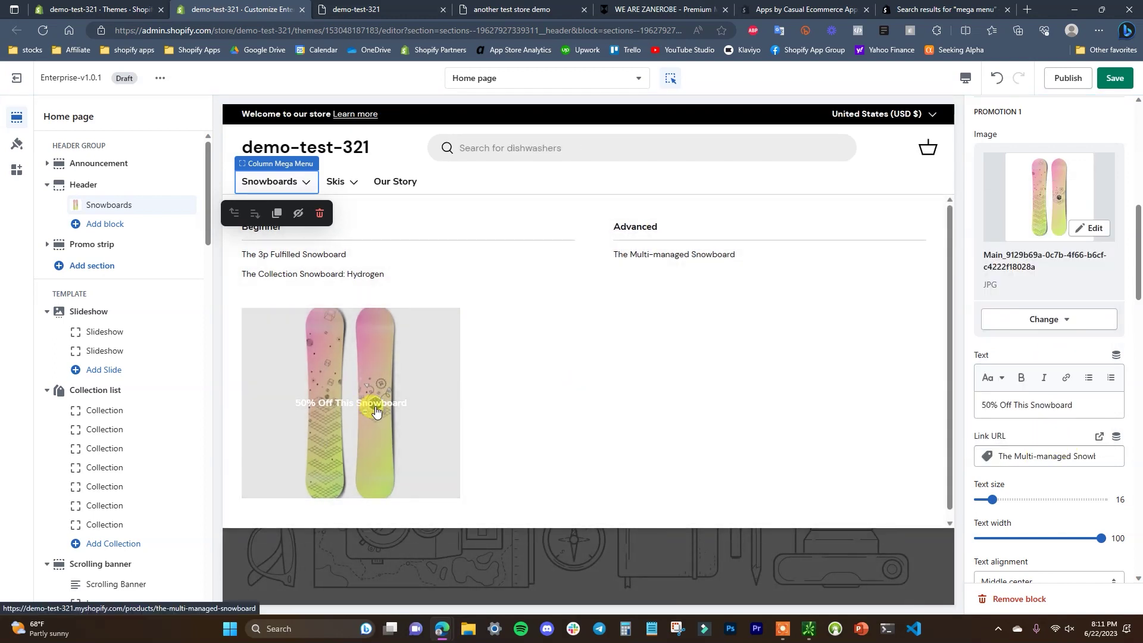
- Set the 'Did You Know' Screenshot2023 PNG from the library as the Promotion 2 image
scroll(1065, 451, down, 4)
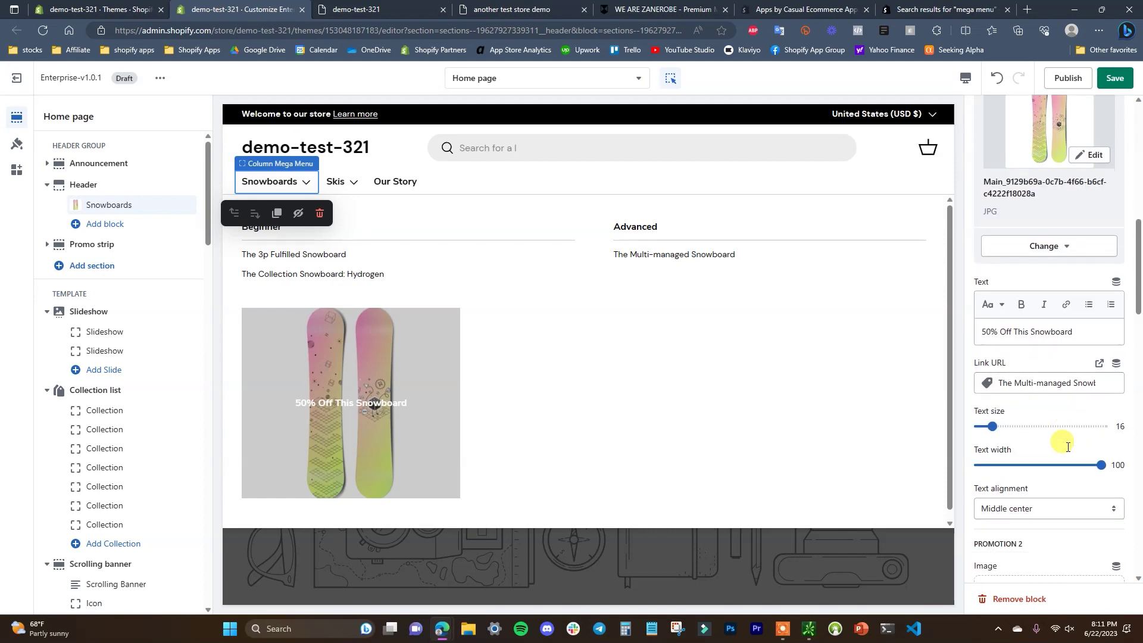
scroll(1067, 442, down, 1)
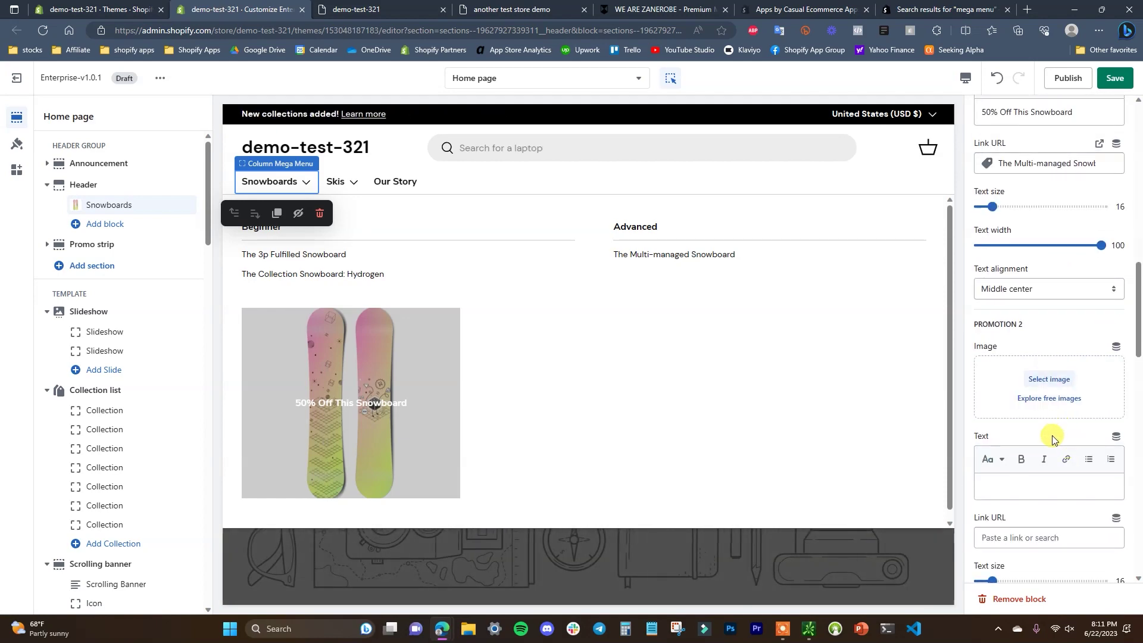
scroll(1066, 399, down, 1)
scroll(1068, 402, down, 2)
scroll(1047, 357, up, 2)
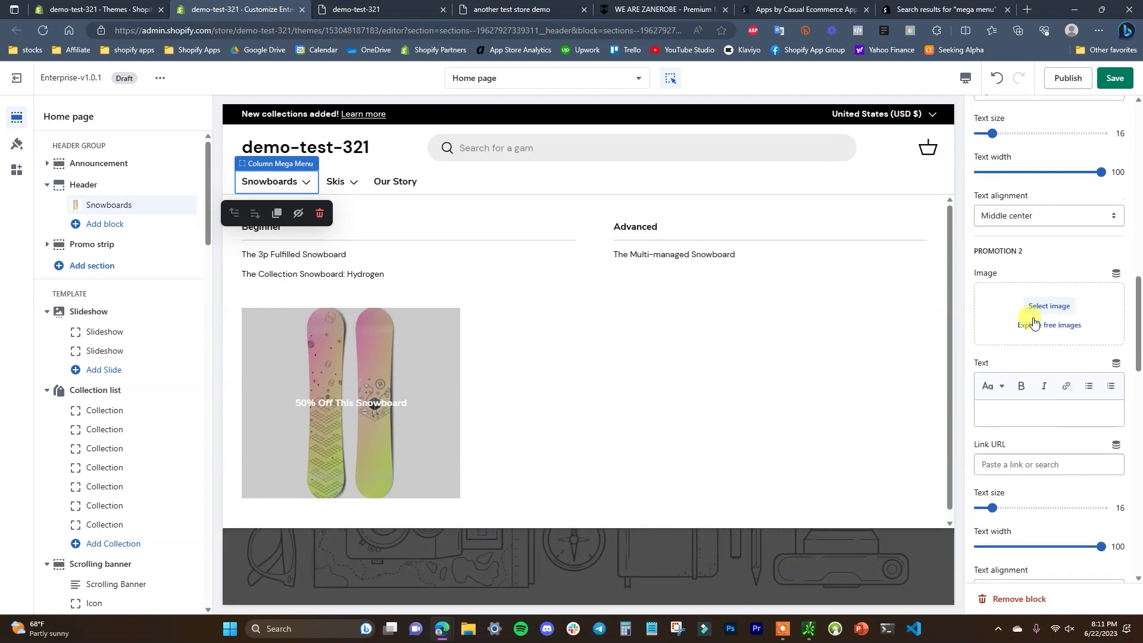
click(1042, 309)
click(479, 310)
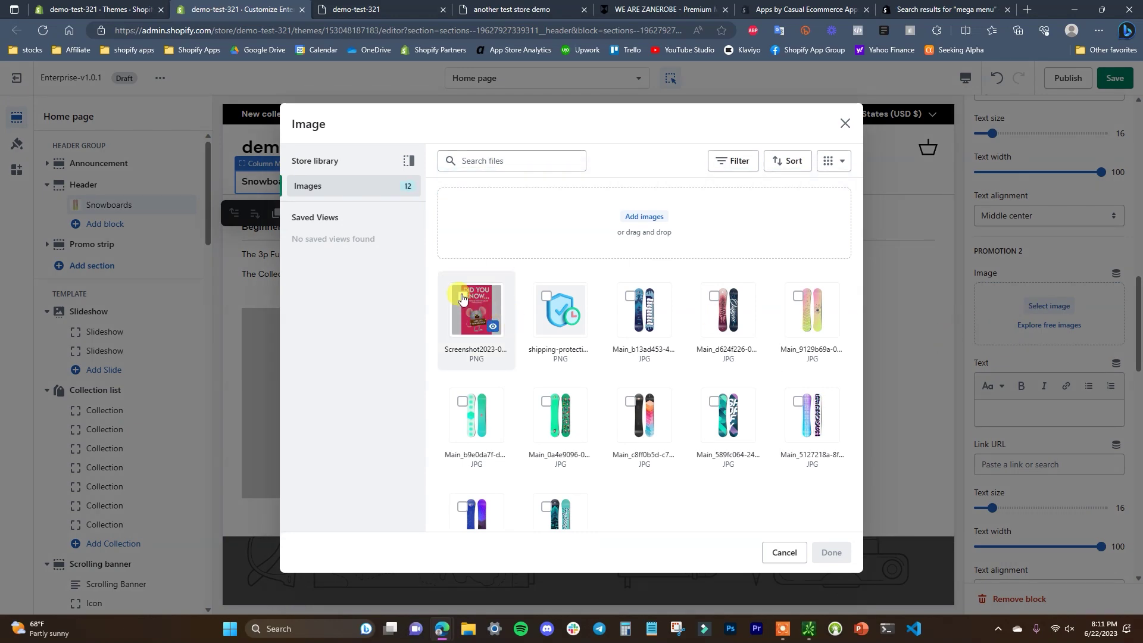
click(833, 553)
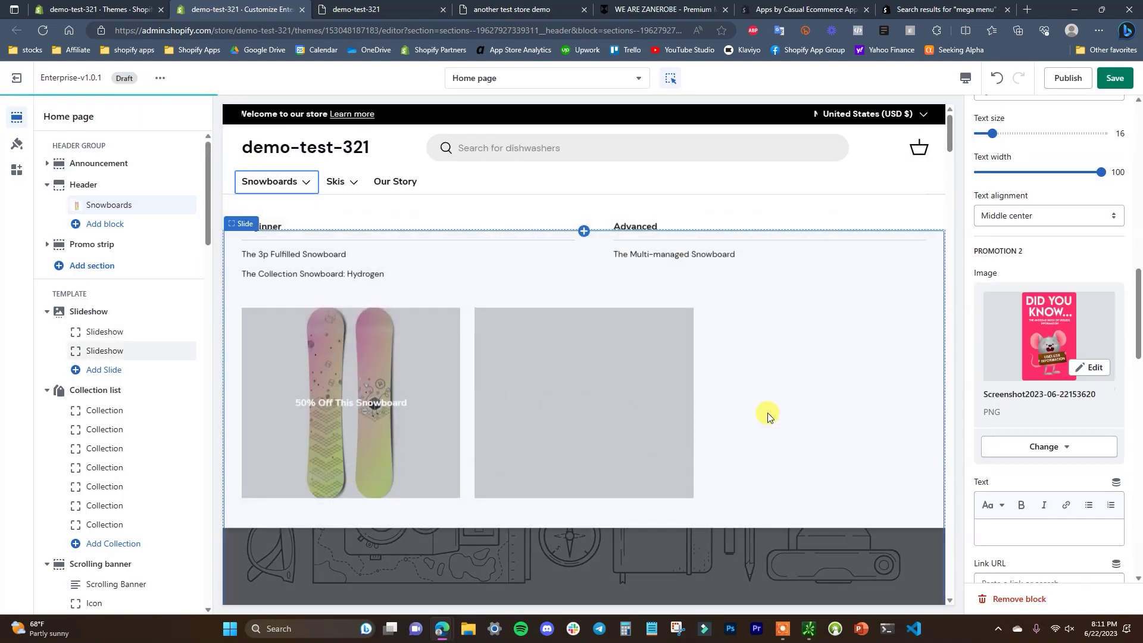
scroll(1071, 381, up, 1)
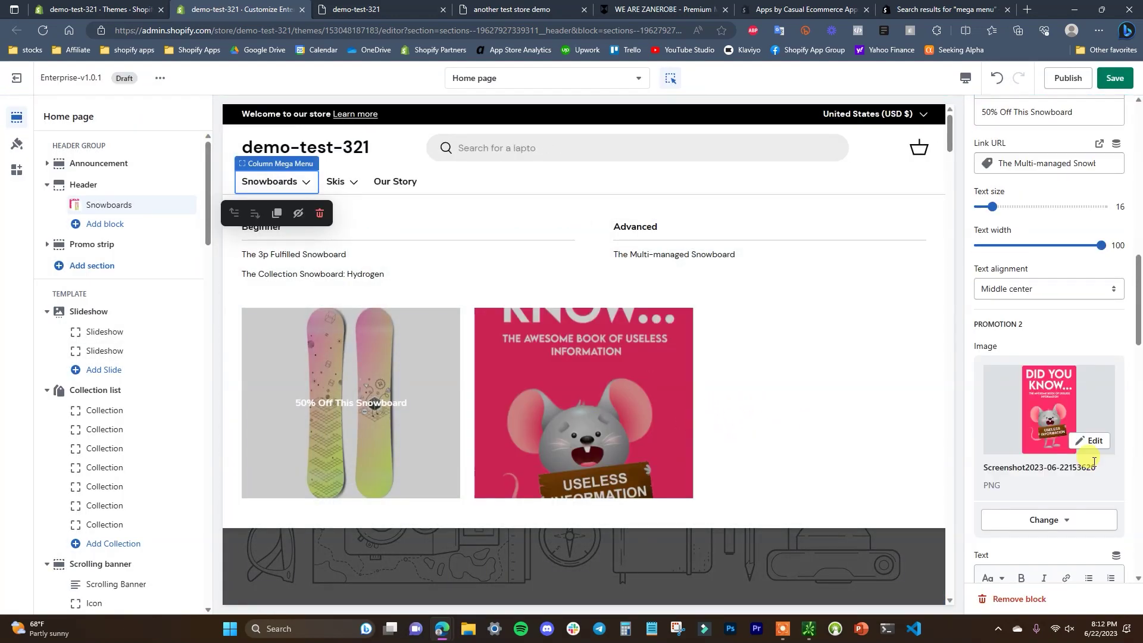
scroll(1054, 471, down, 2)
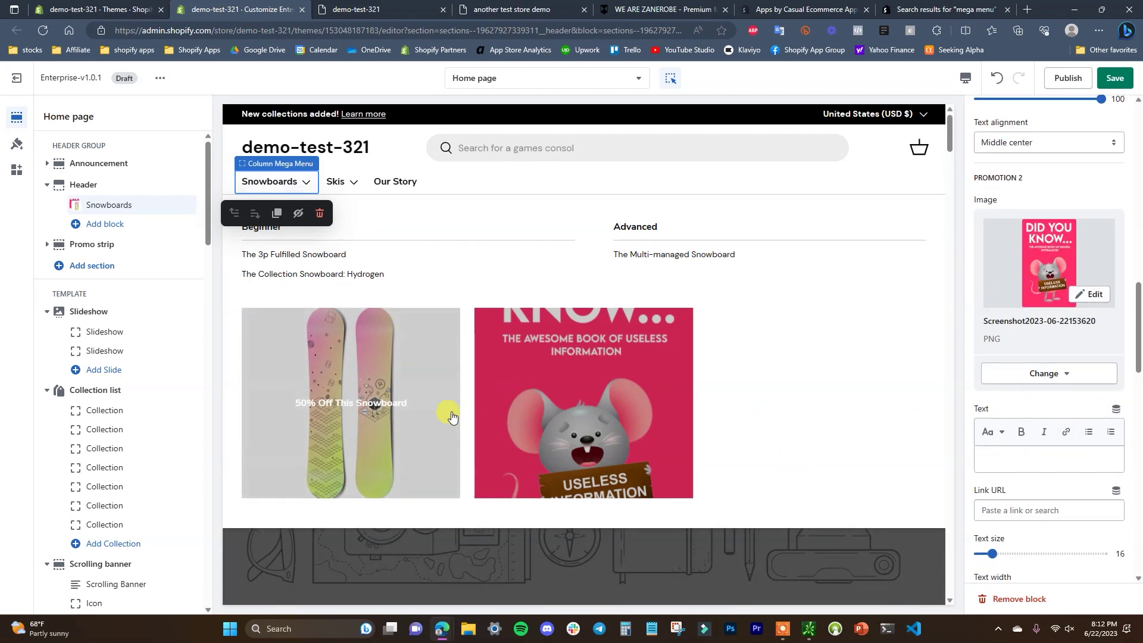
scroll(1055, 372, down, 5)
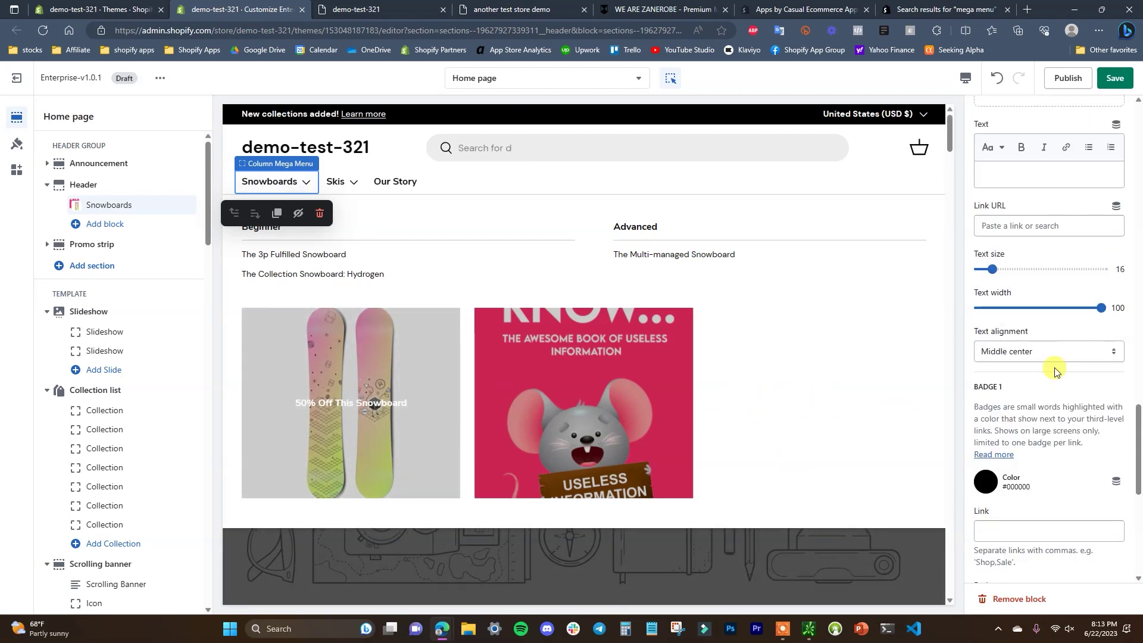
scroll(1055, 357, down, 8)
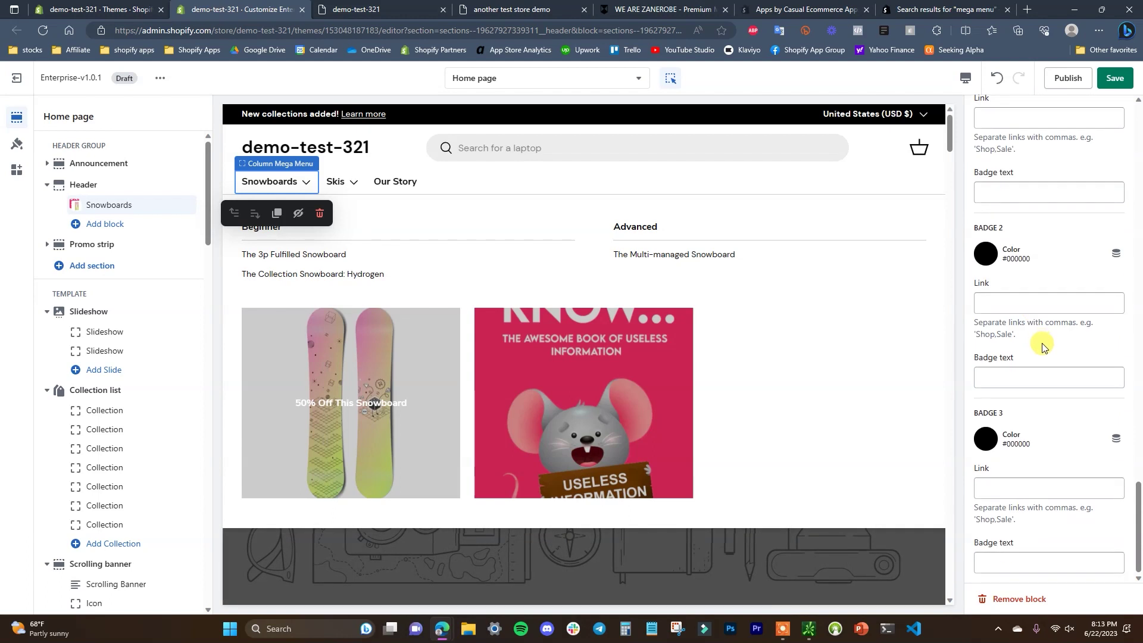
scroll(1056, 417, up, 7)
scroll(1042, 435, up, 1)
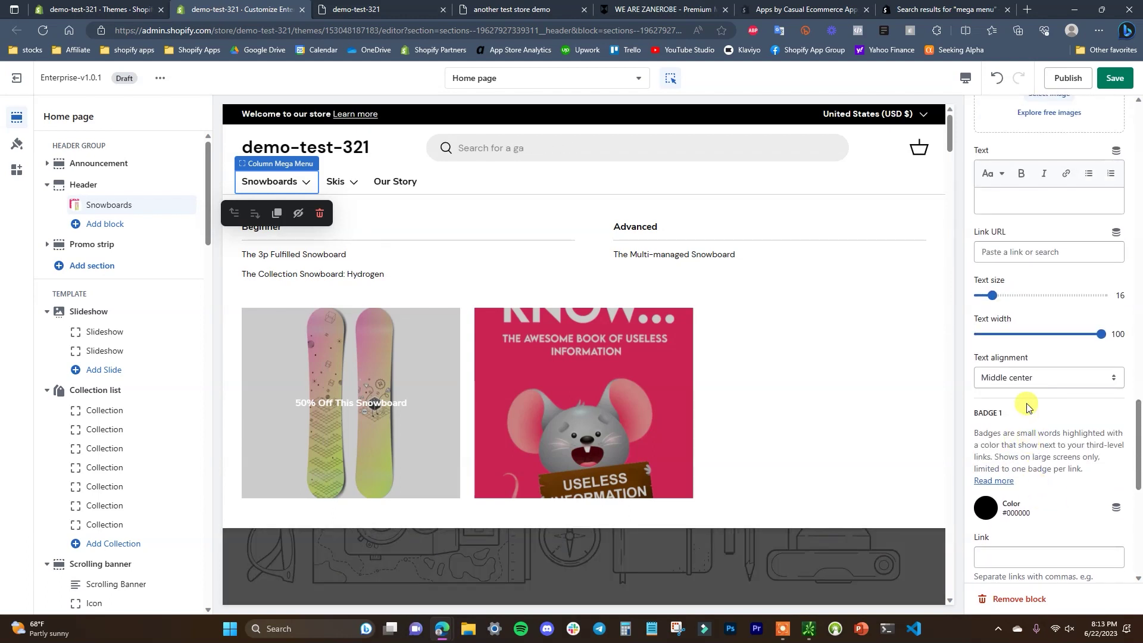
scroll(1028, 407, up, 3)
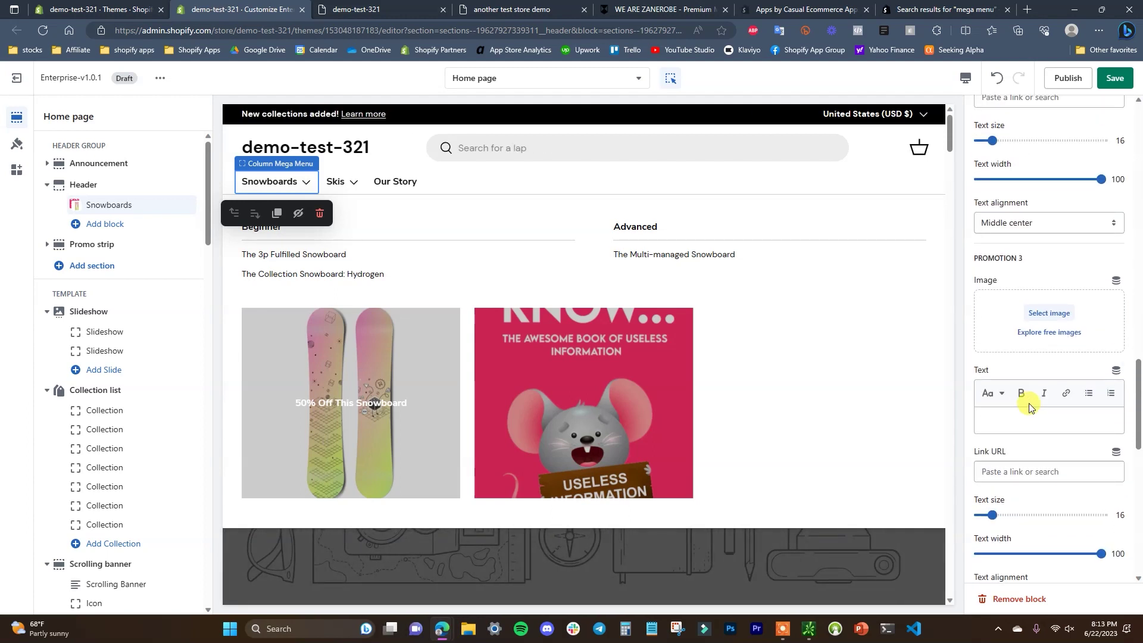
- Check the other browser tabs, then save the Enterprise-v1.0.1 theme changes in the editor
click(947, 9)
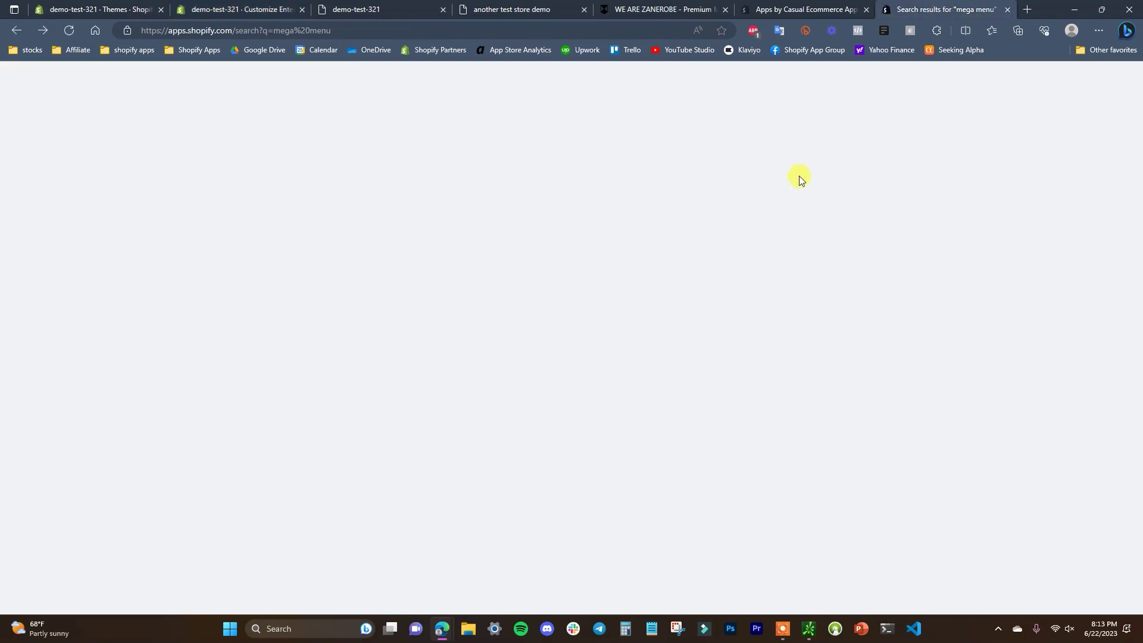
click(114, 6)
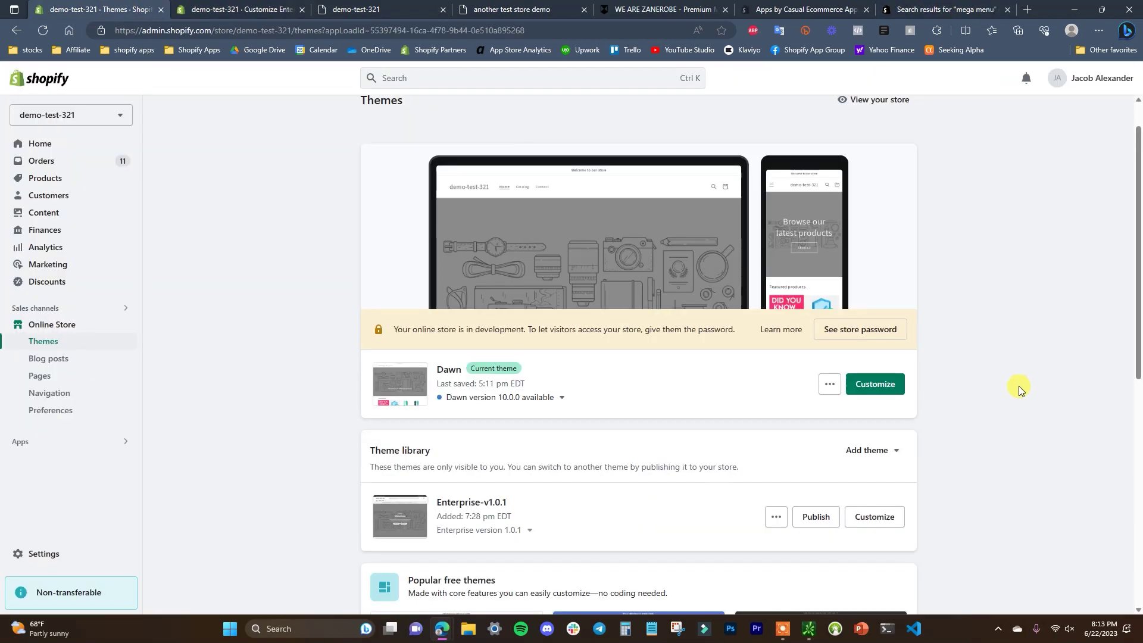
click(276, 4)
mouse_move(310, 188)
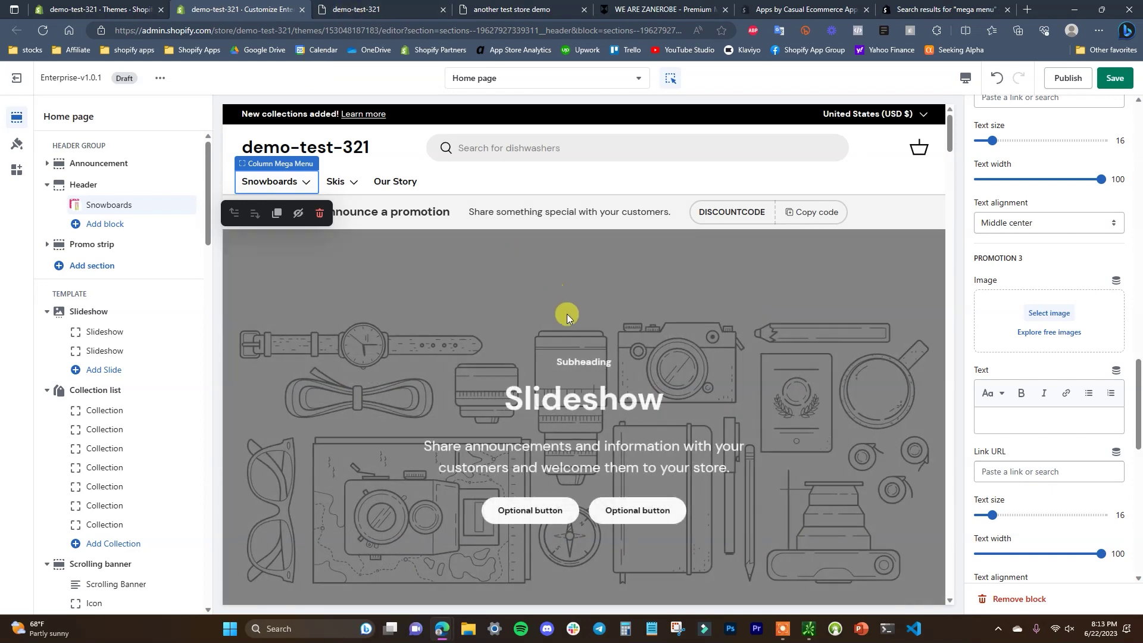
mouse_move(252, 187)
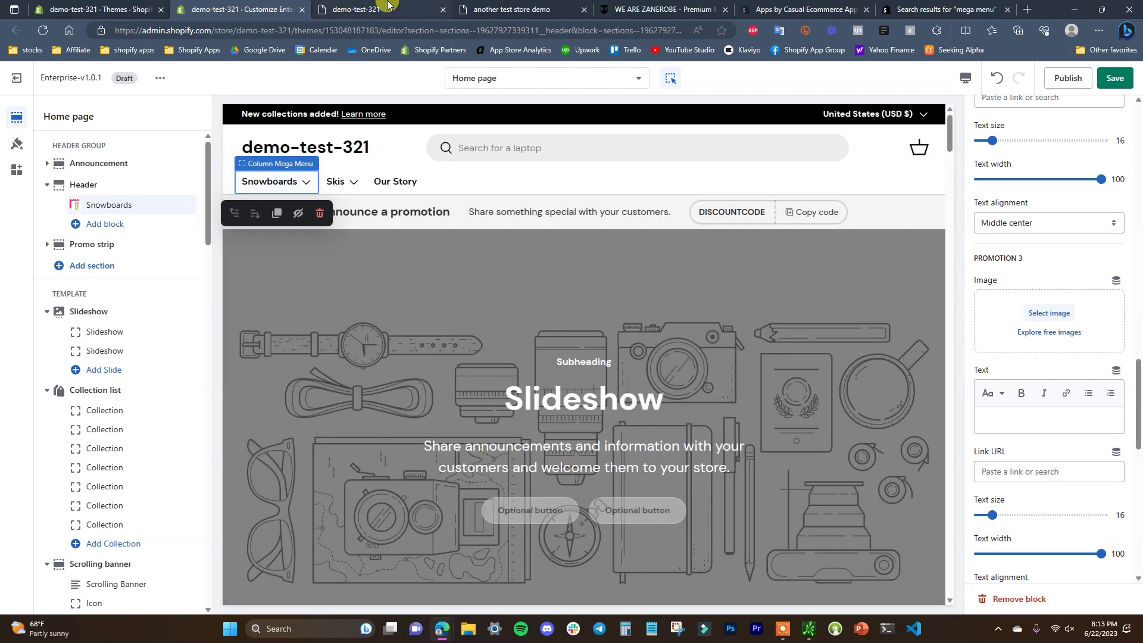
click(388, 8)
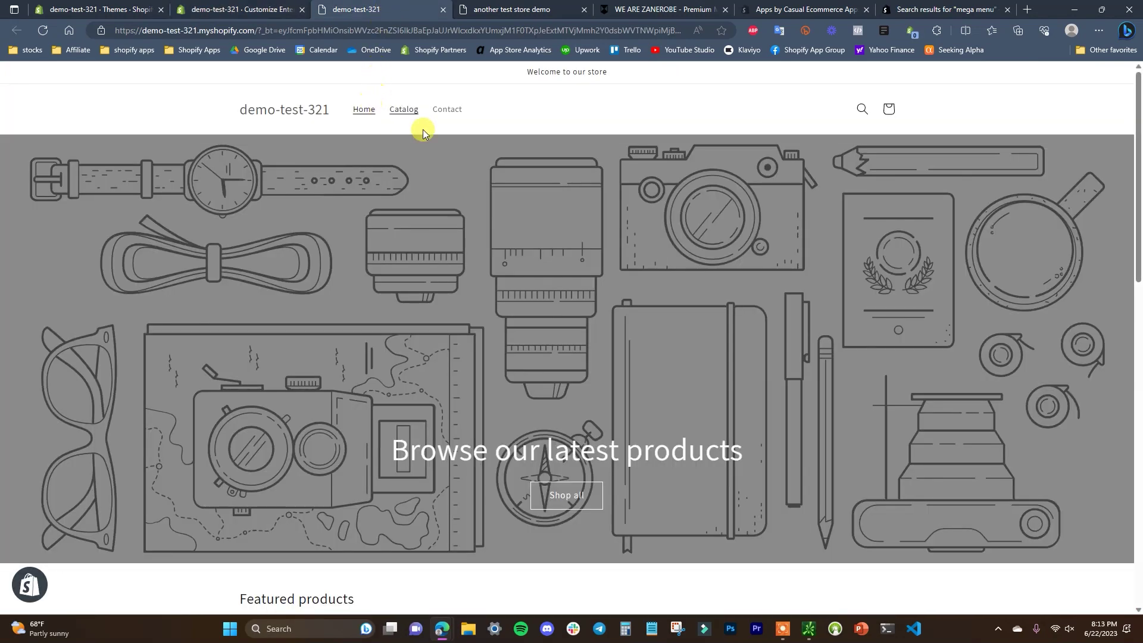
click(517, 5)
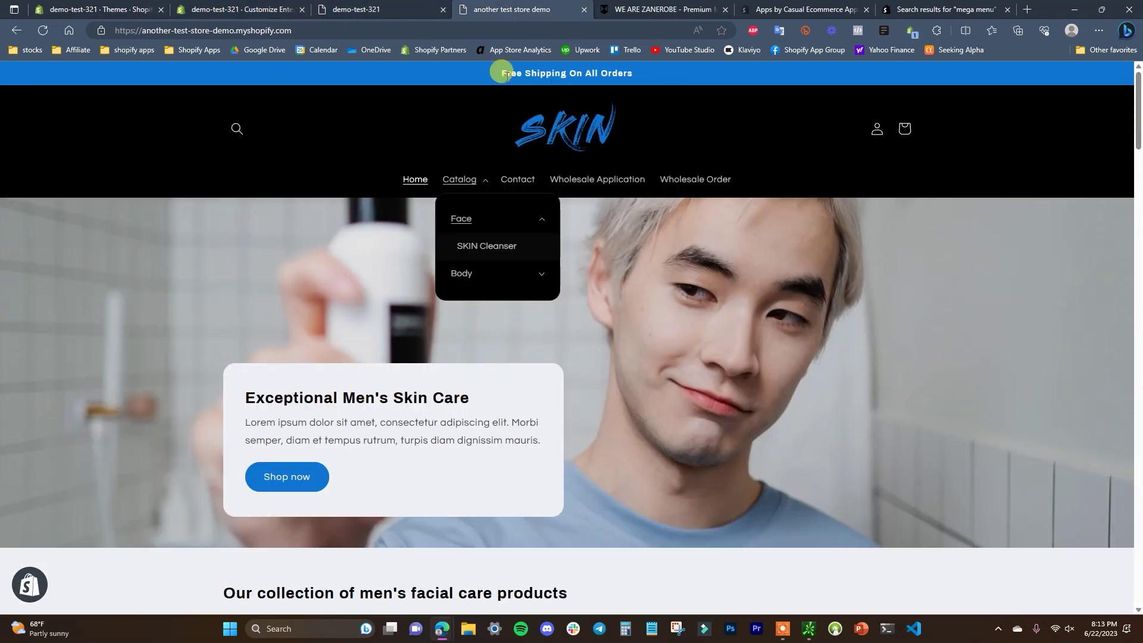
click(262, 8)
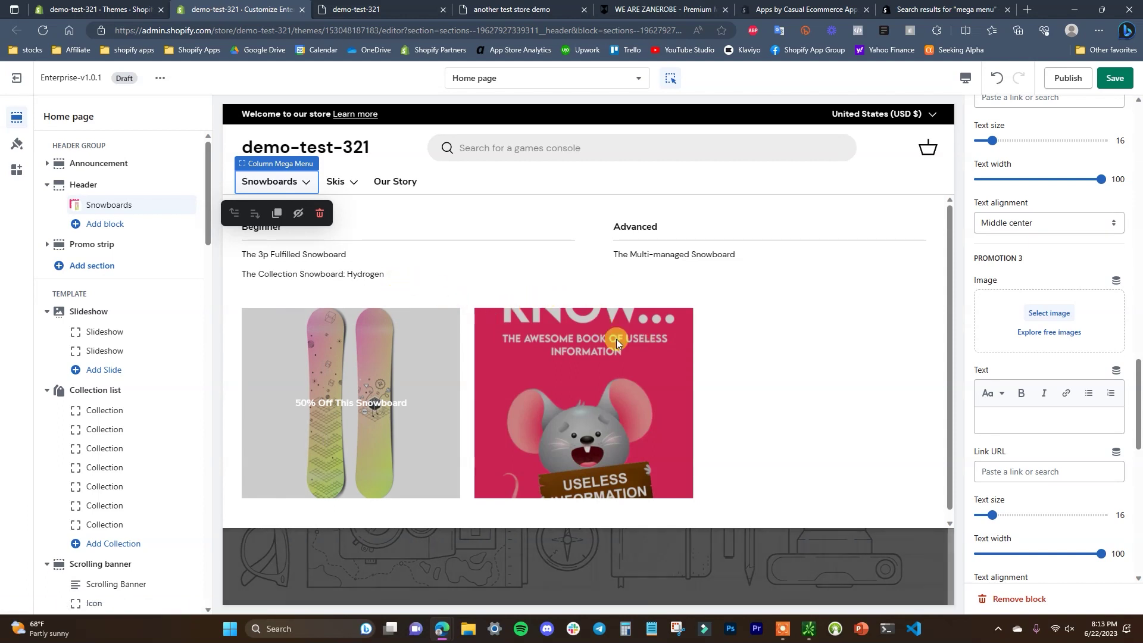
click(1108, 82)
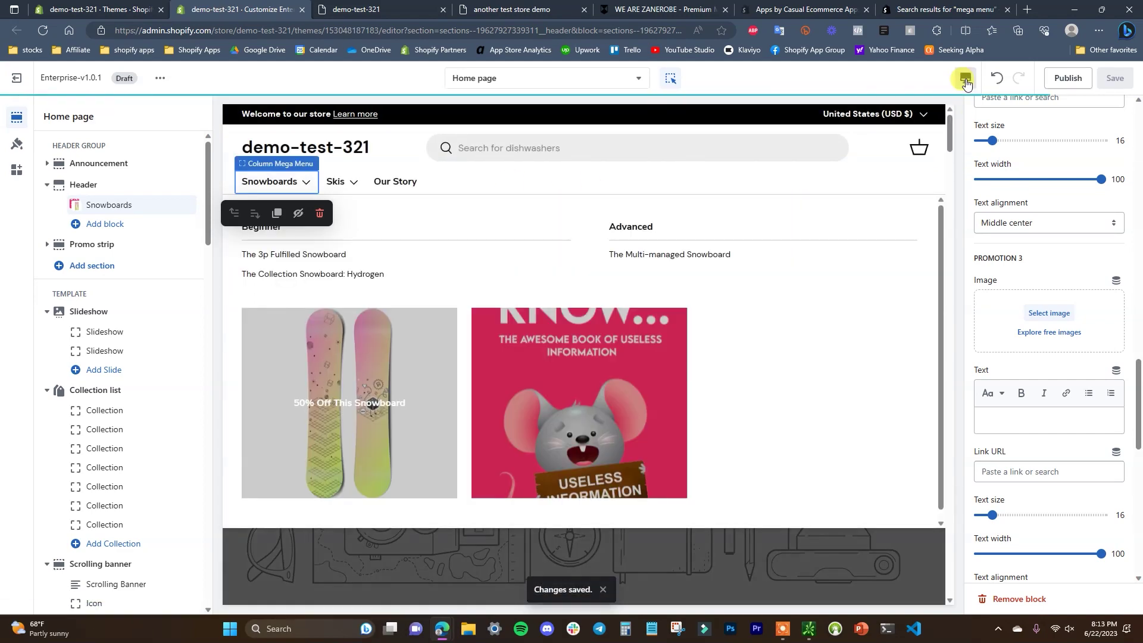
- Preview the store in Mobile layout and scroll through the Snowboards submenu's items and promotions
click(966, 78)
click(994, 110)
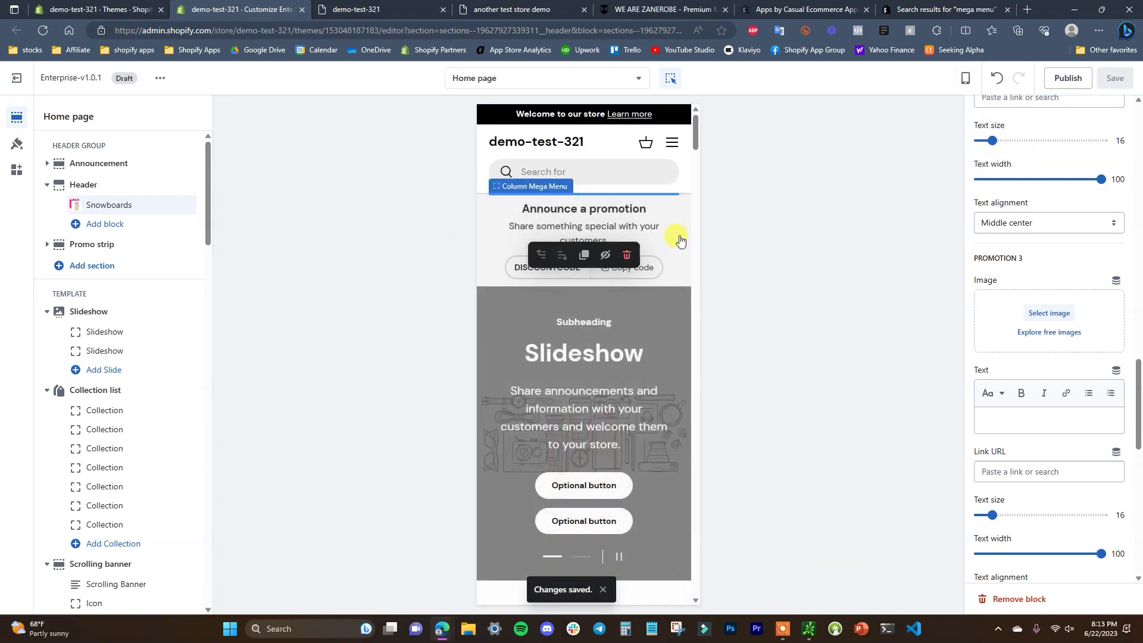
click(672, 148)
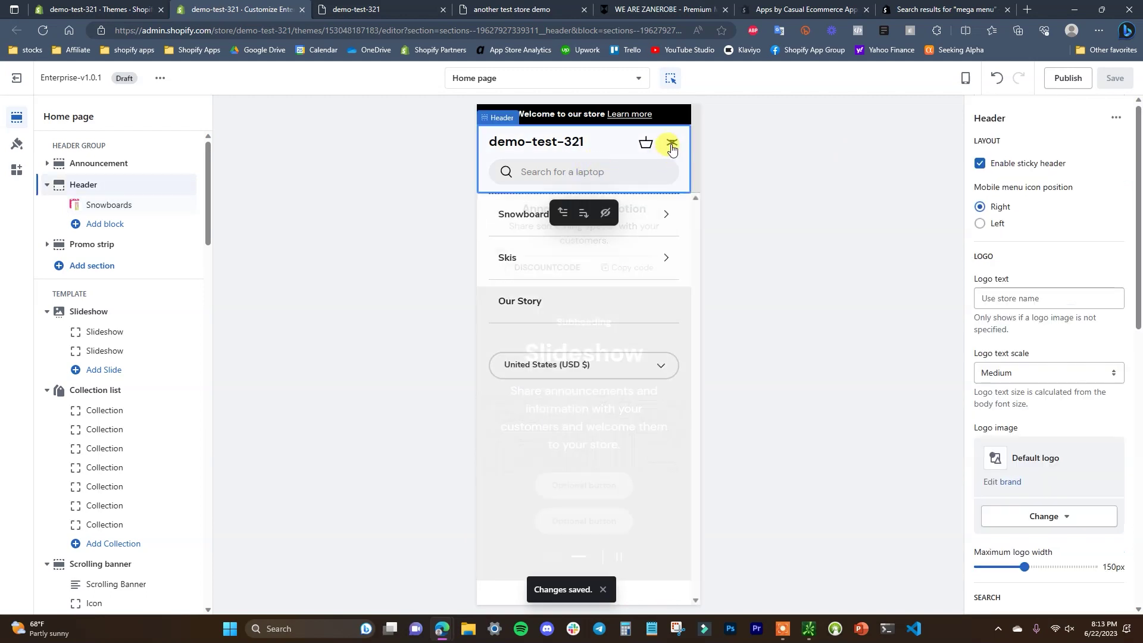
click(664, 218)
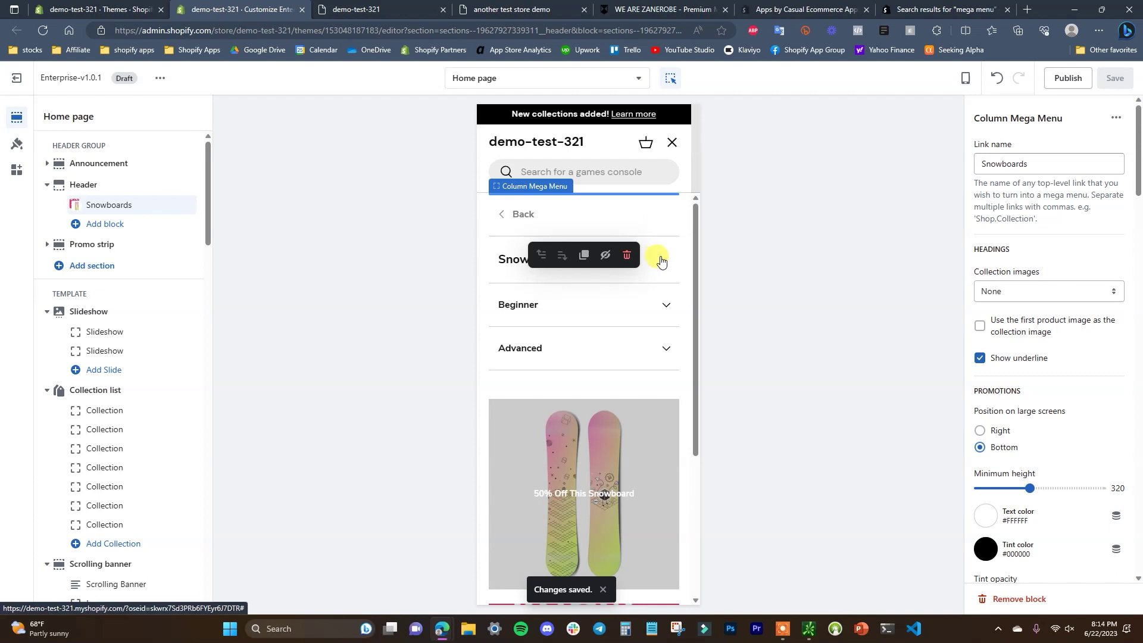
scroll(631, 339, down, 1)
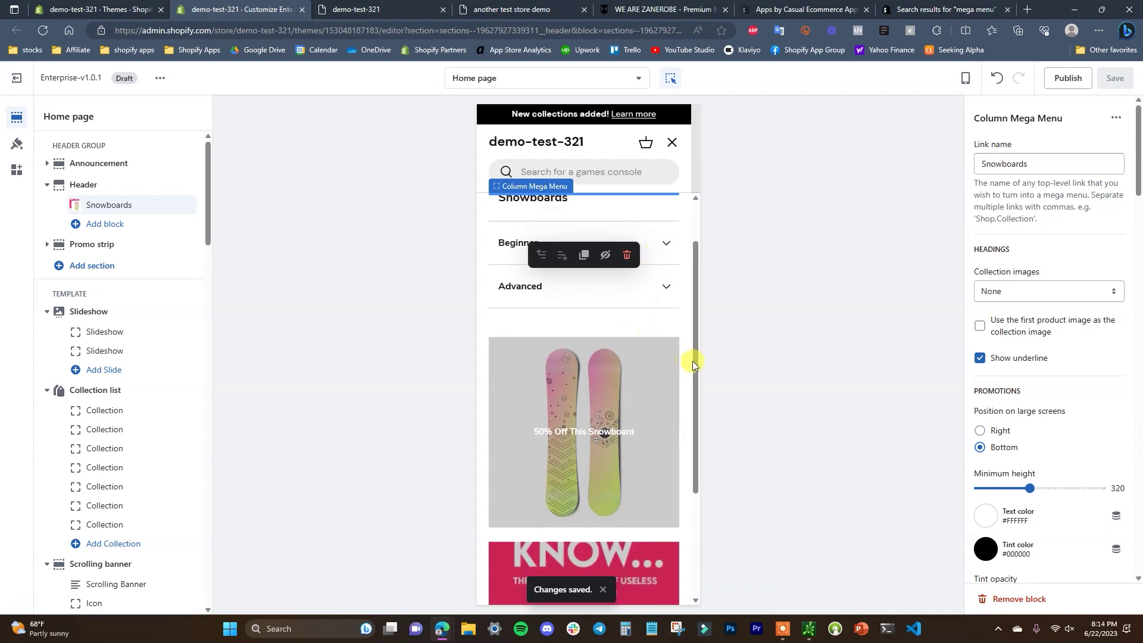
scroll(667, 393, down, 2)
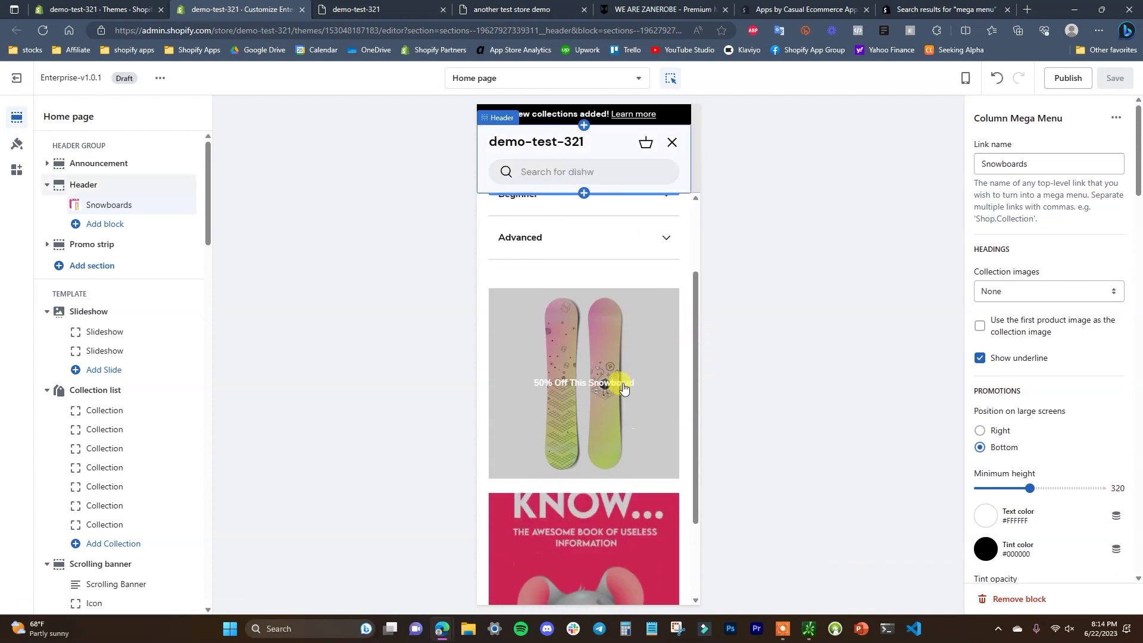
scroll(620, 479, up, 3)
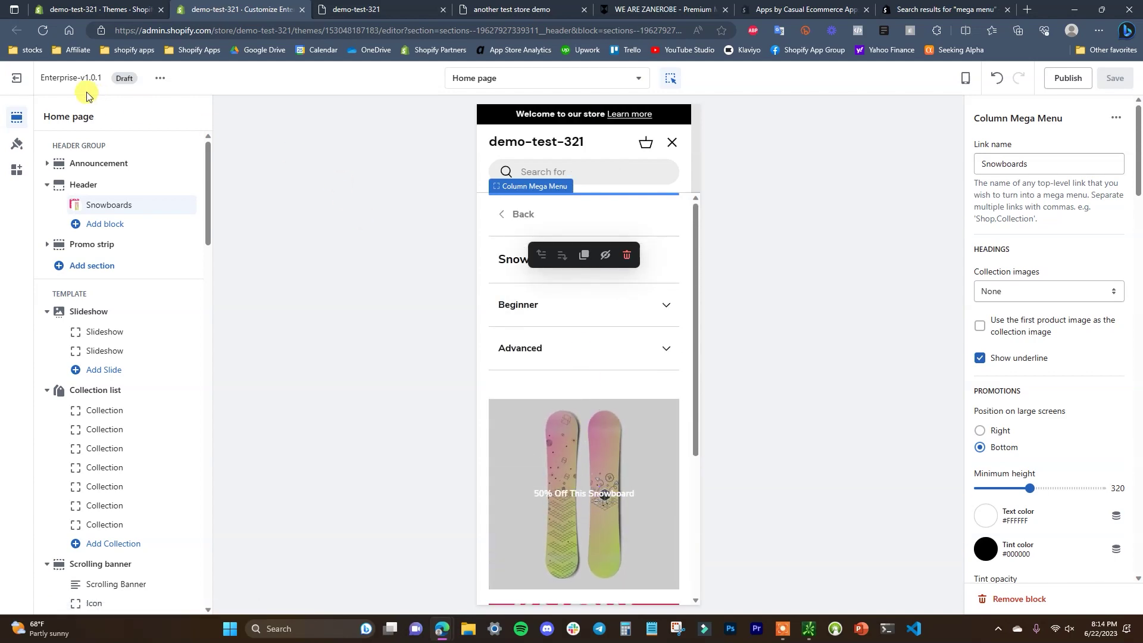
click(18, 78)
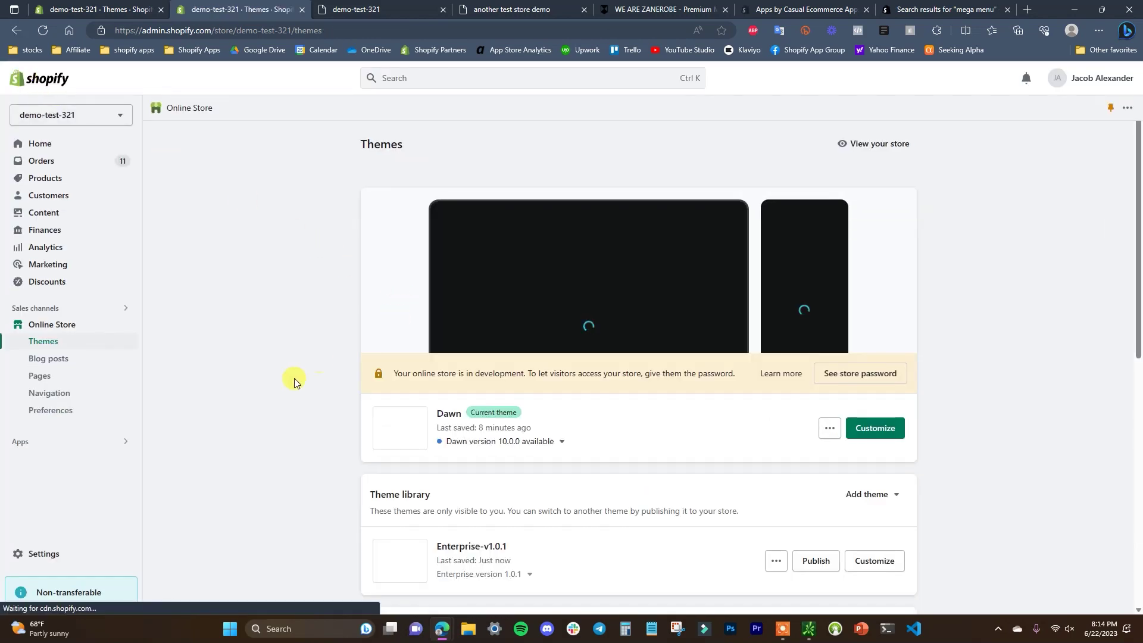
- Open Example Menu from the Navigation page and scroll through Snowboards' Beginner and Advanced items
click(77, 392)
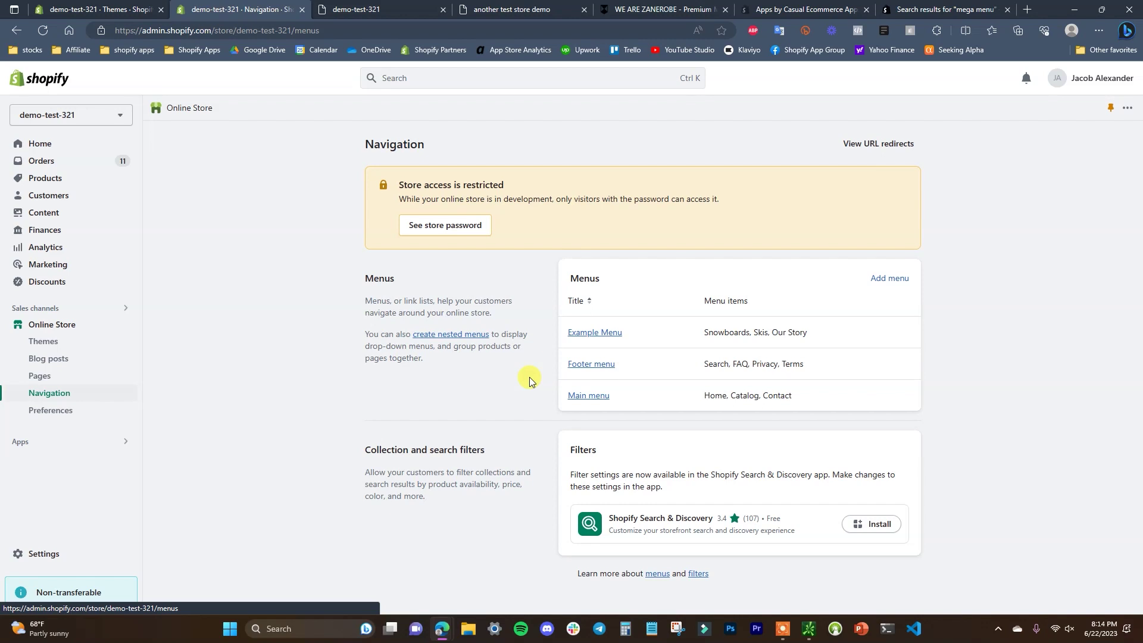
click(595, 334)
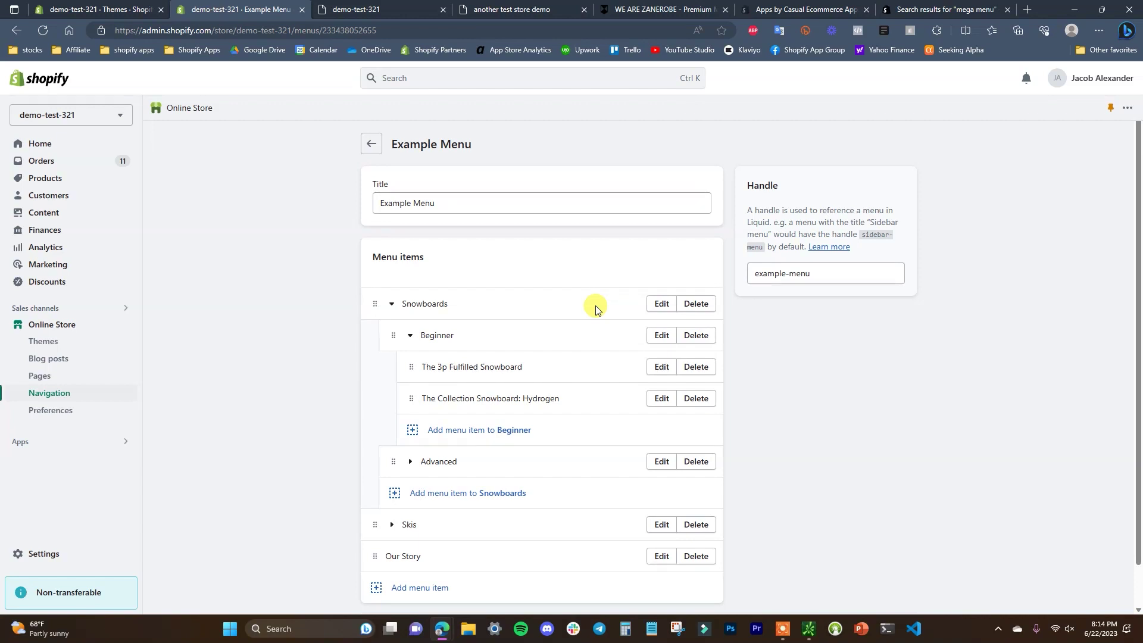
scroll(554, 333, down, 1)
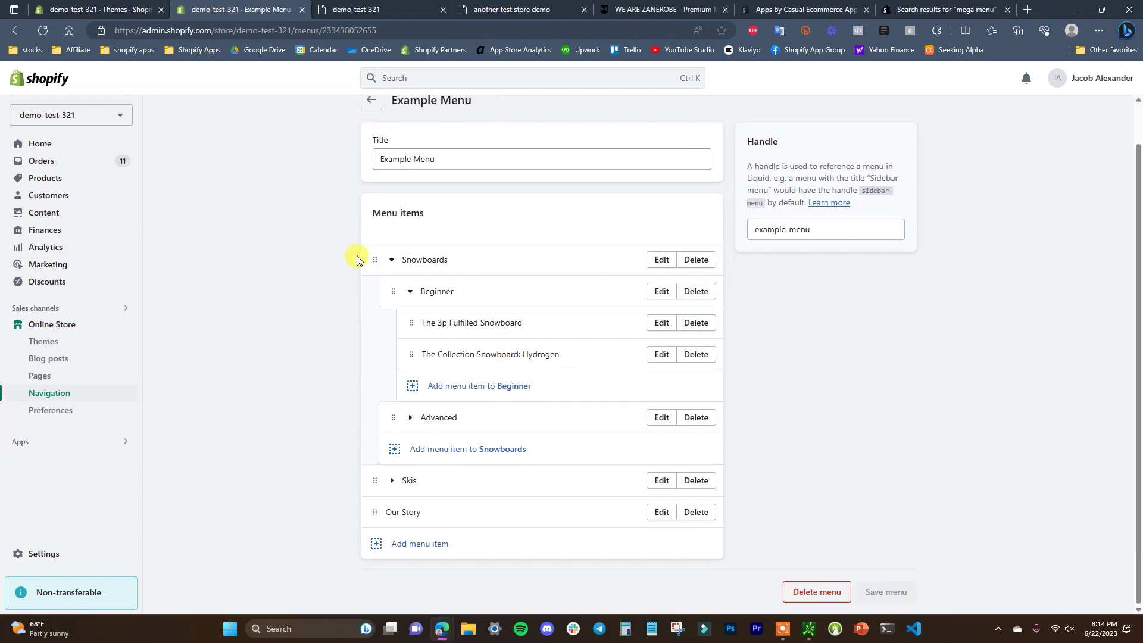